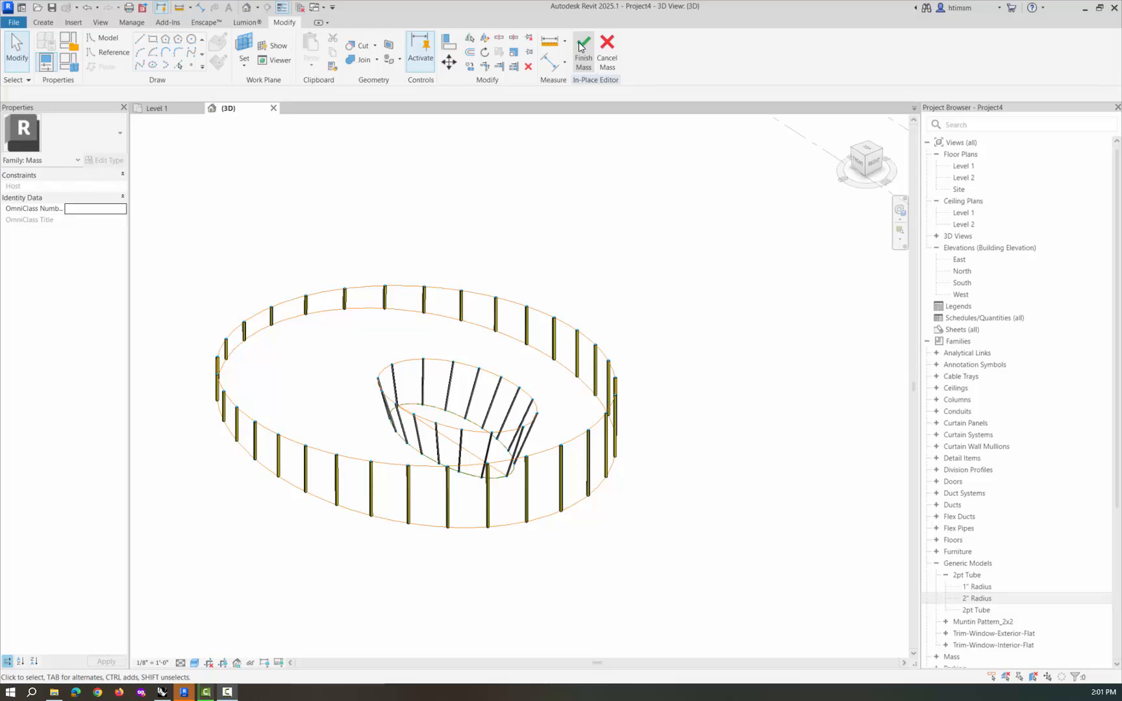
# Step: Finish the in-place mass that holds the two rings of tubes and return to the project
pyautogui.click(583, 48)
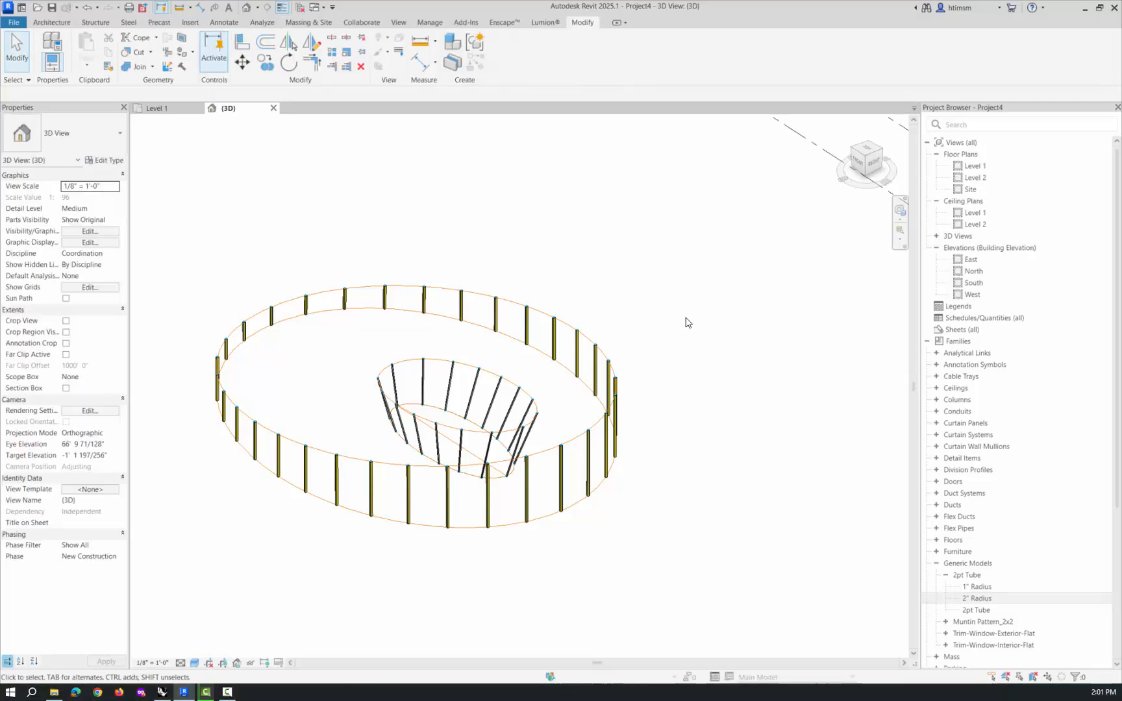
pyautogui.scroll(-3, 688, 323)
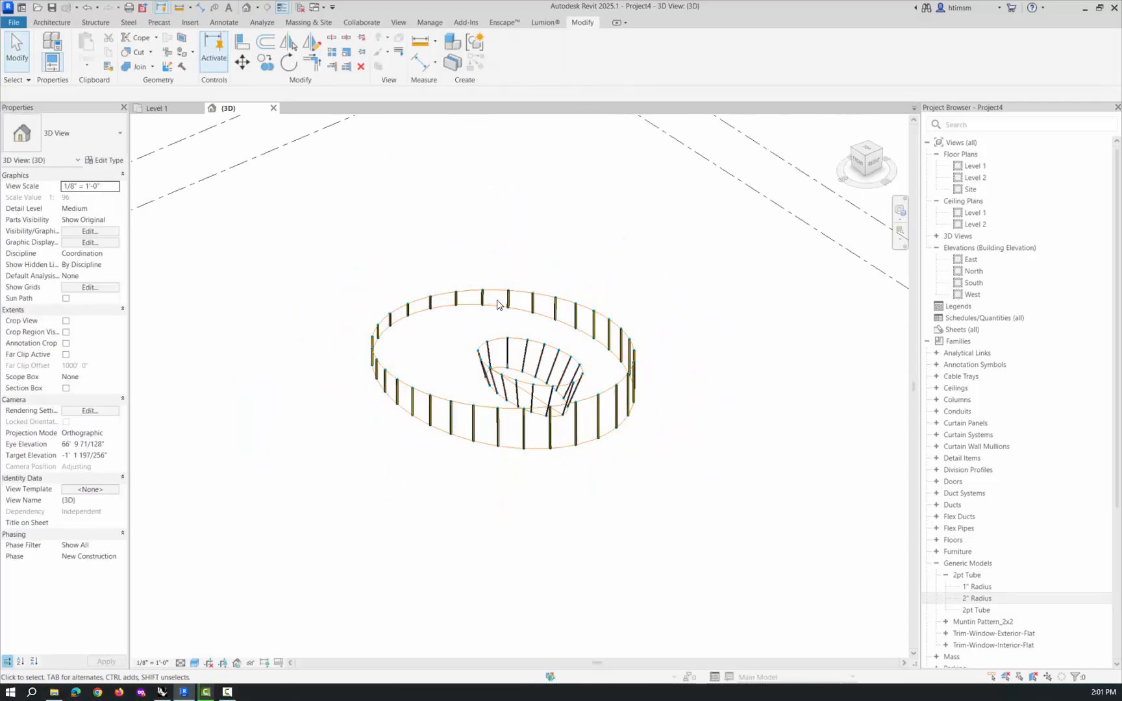
pyautogui.scroll(1, 498, 305)
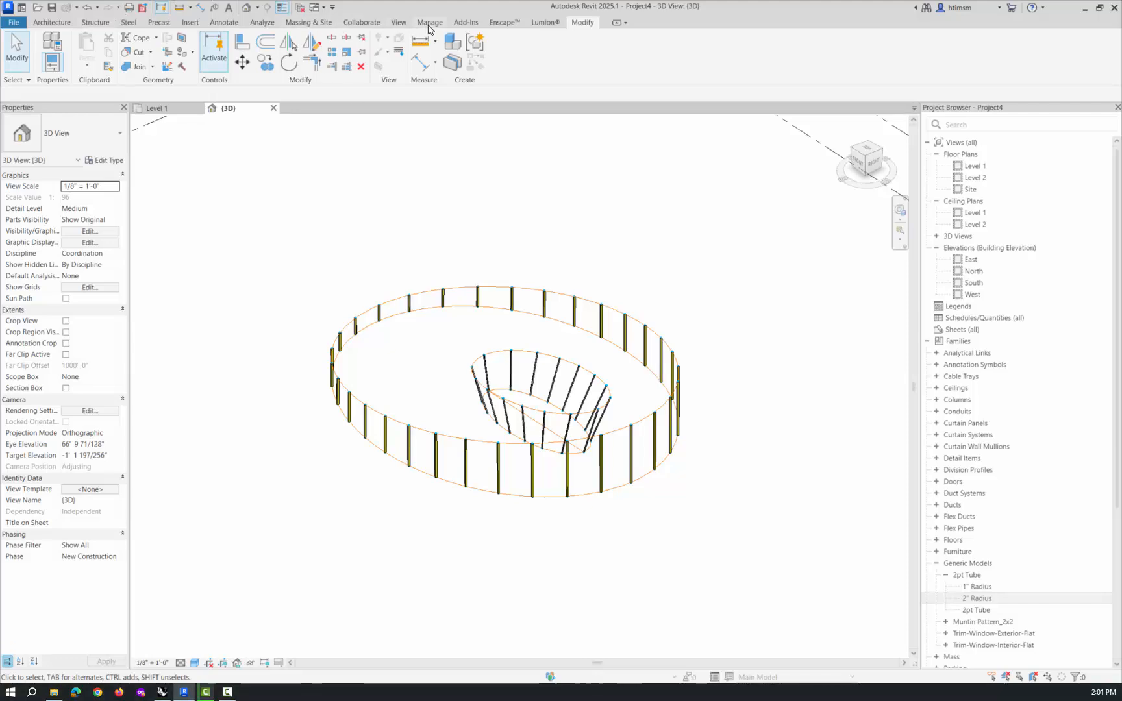
# Step: Switch the mass display to Show Mass by View Settings to hide the ring guide curves
pyautogui.click(308, 23)
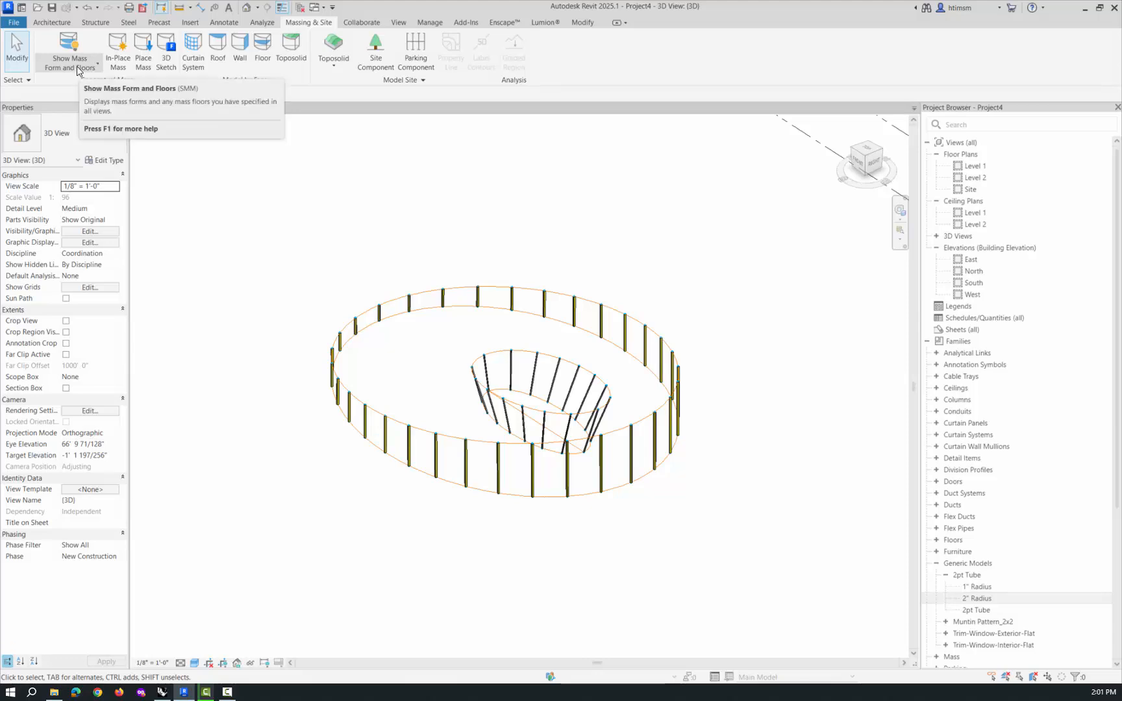
pyautogui.click(97, 64)
pyautogui.click(68, 82)
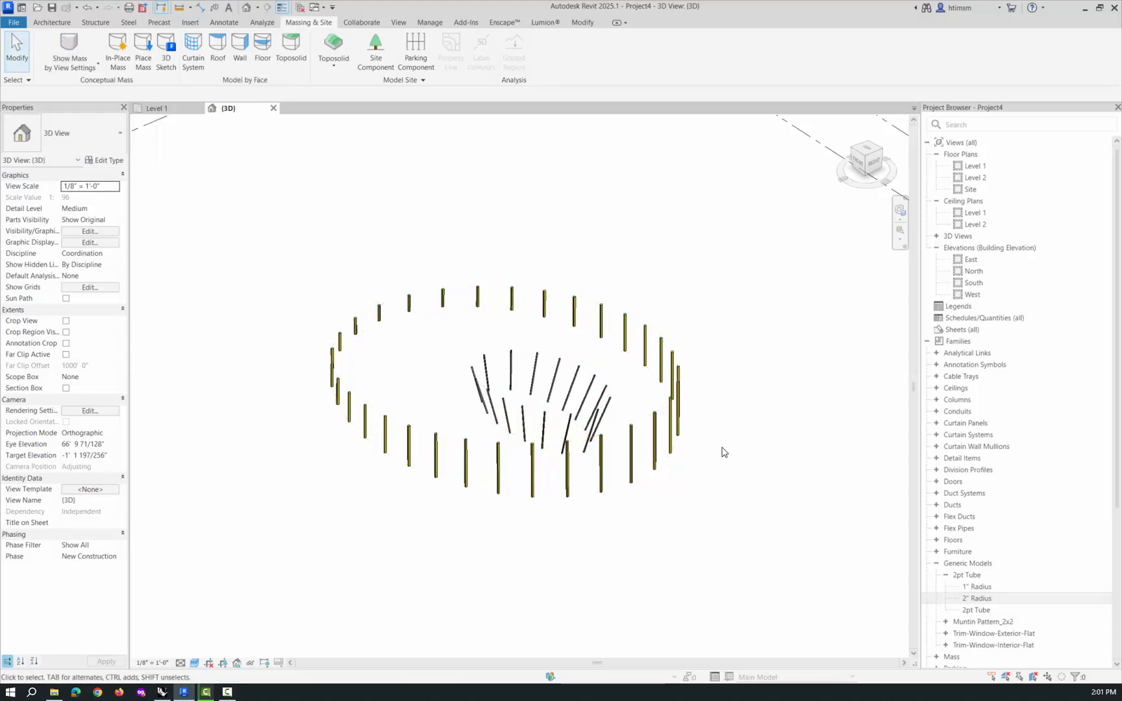
pyautogui.scroll(5, 556, 395)
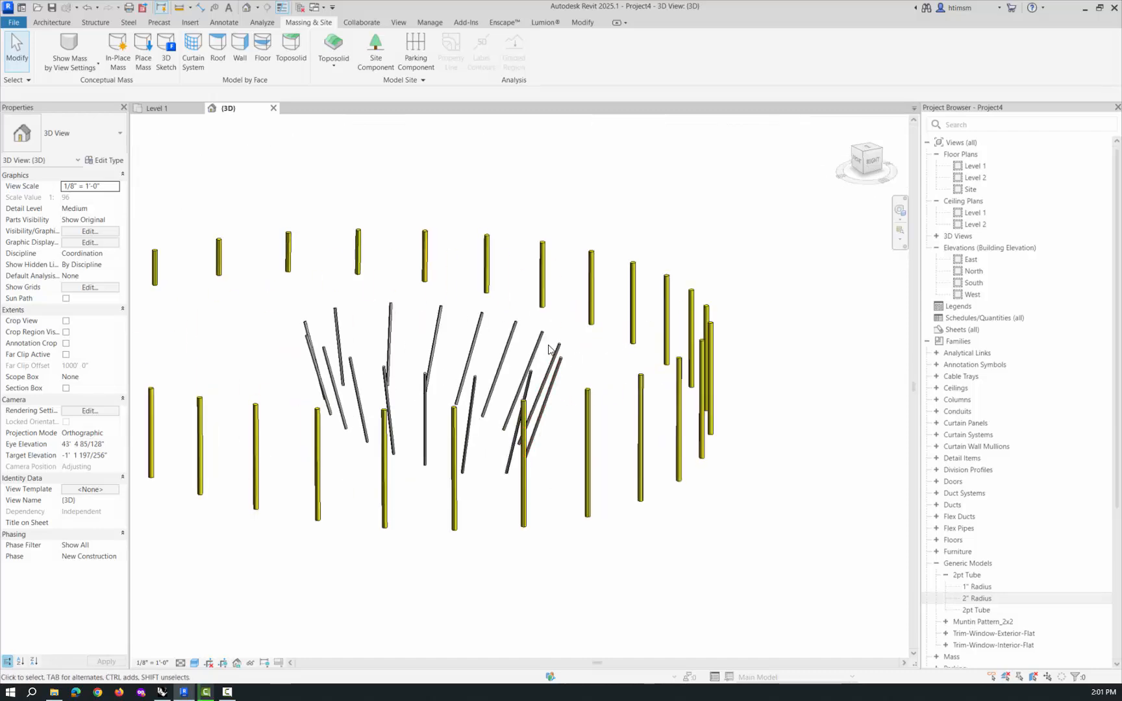
# Step: Open the 2pt Tube family for editing from an outer ring tube and change its family category to Columns
pyautogui.scroll(-4, 549, 350)
pyautogui.keyDown('shift'); pyautogui.moveTo(624, 388); pyautogui.dragTo(603, 448, button='middle'); pyautogui.keyUp('shift')
pyautogui.click(604, 442)
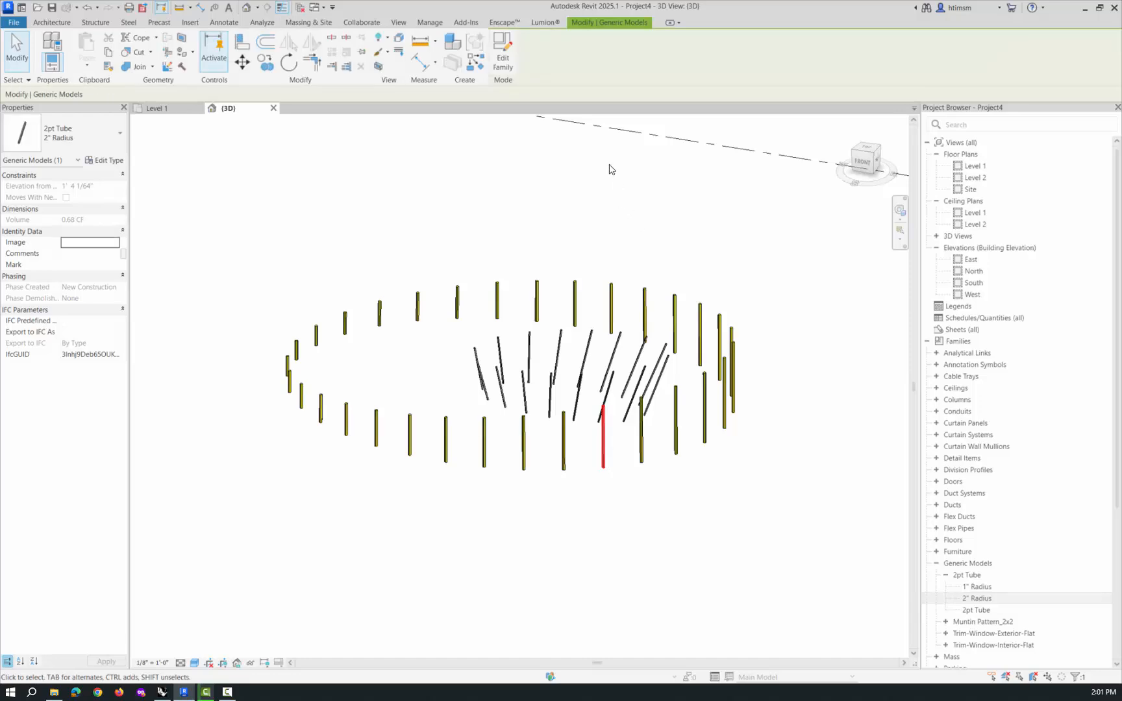
pyautogui.click(502, 52)
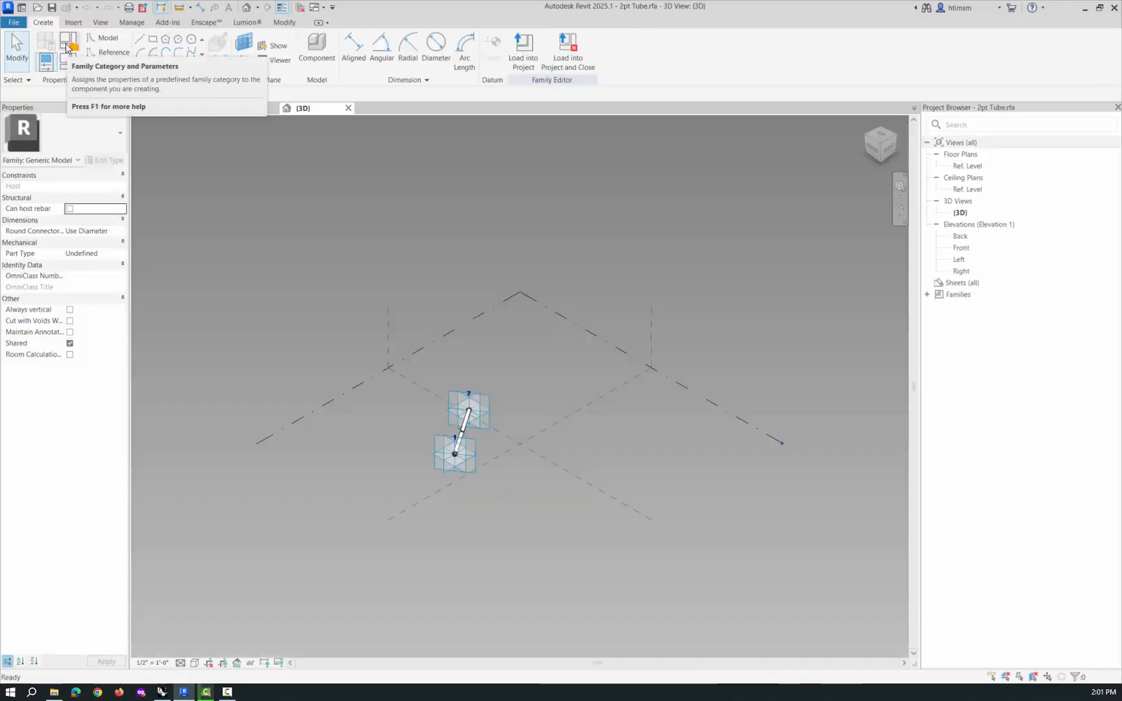
pyautogui.click(67, 47)
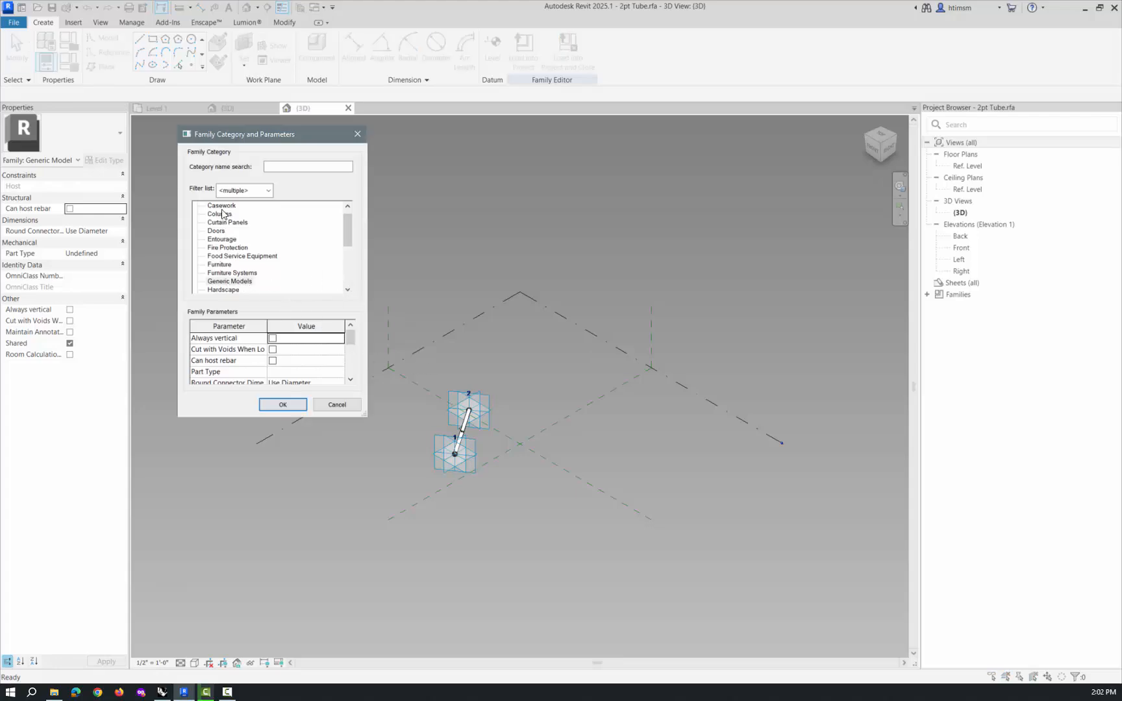
pyautogui.click(220, 215)
pyautogui.click(283, 405)
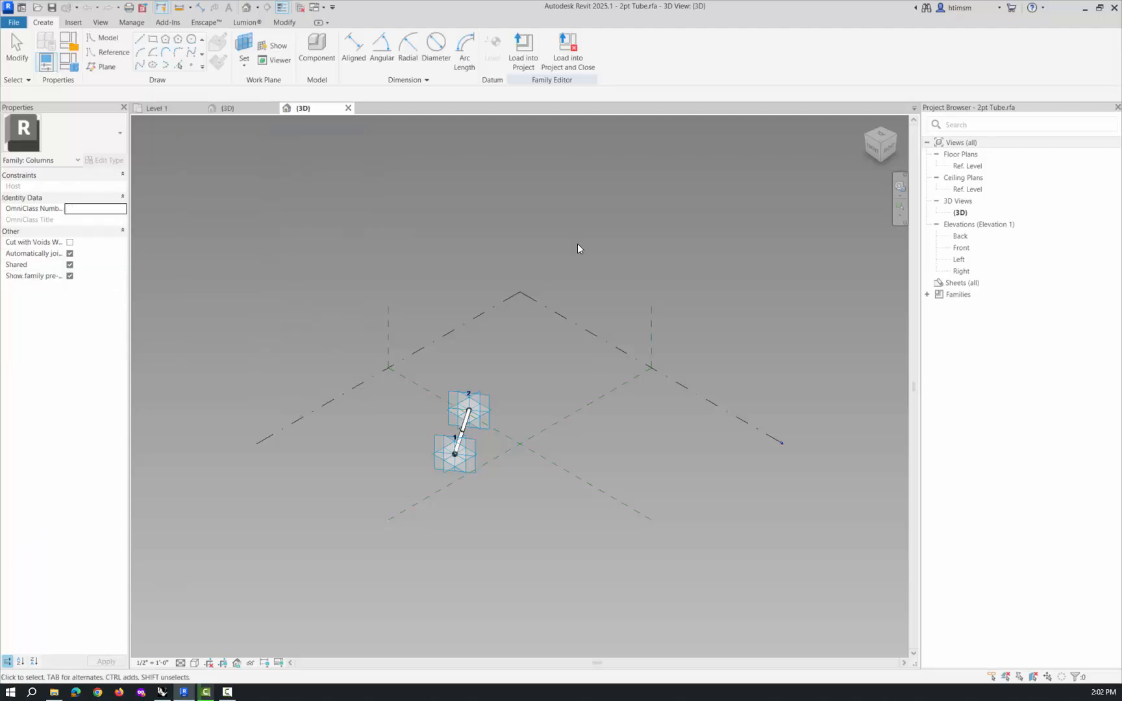
# Step: Load the recategorized 2pt Tube family into Project4, replacing the existing version, and list the project's Columns families
pyautogui.click(524, 49)
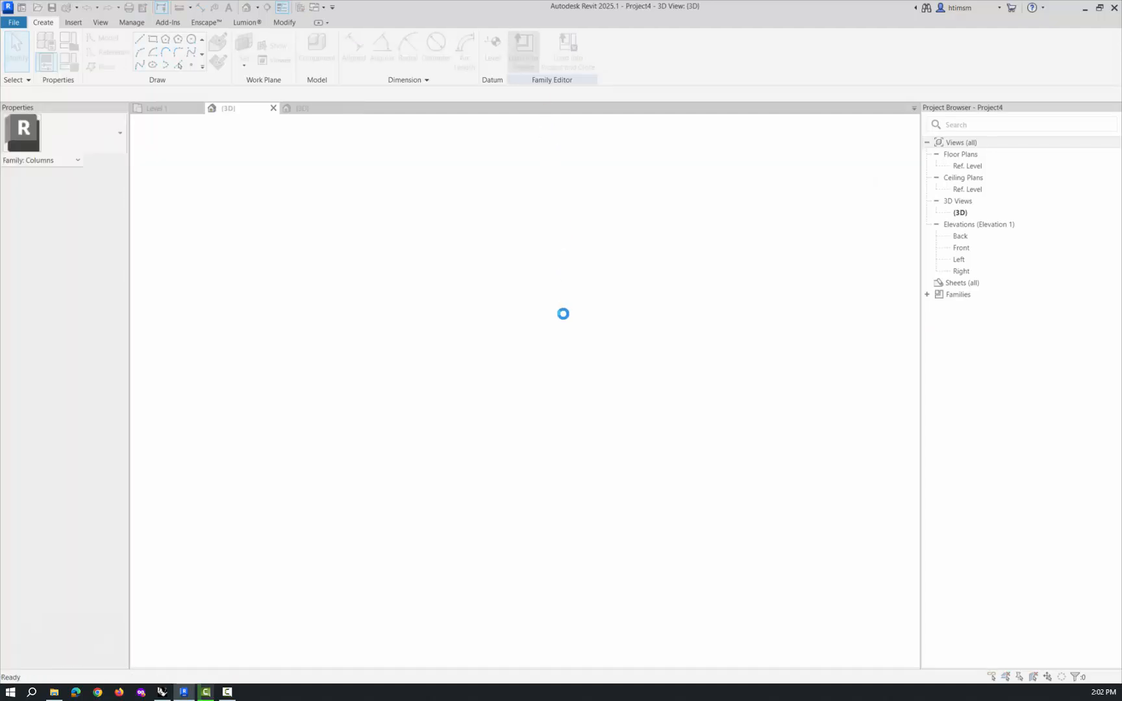
pyautogui.click(563, 314)
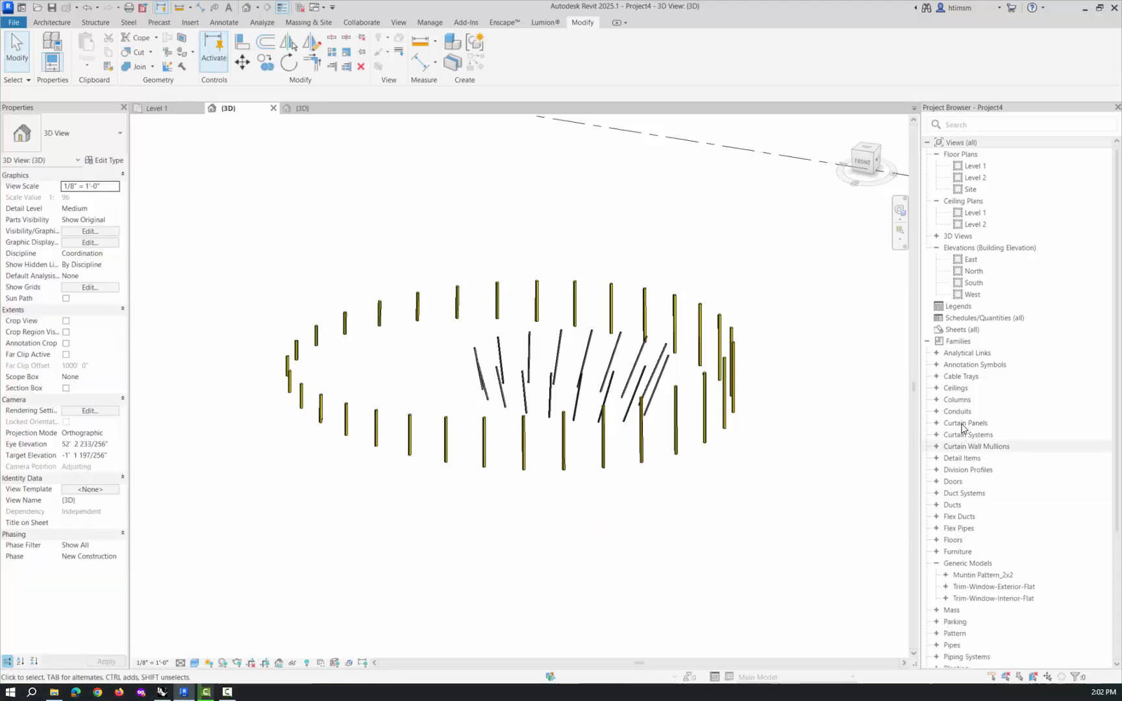
pyautogui.click(937, 400)
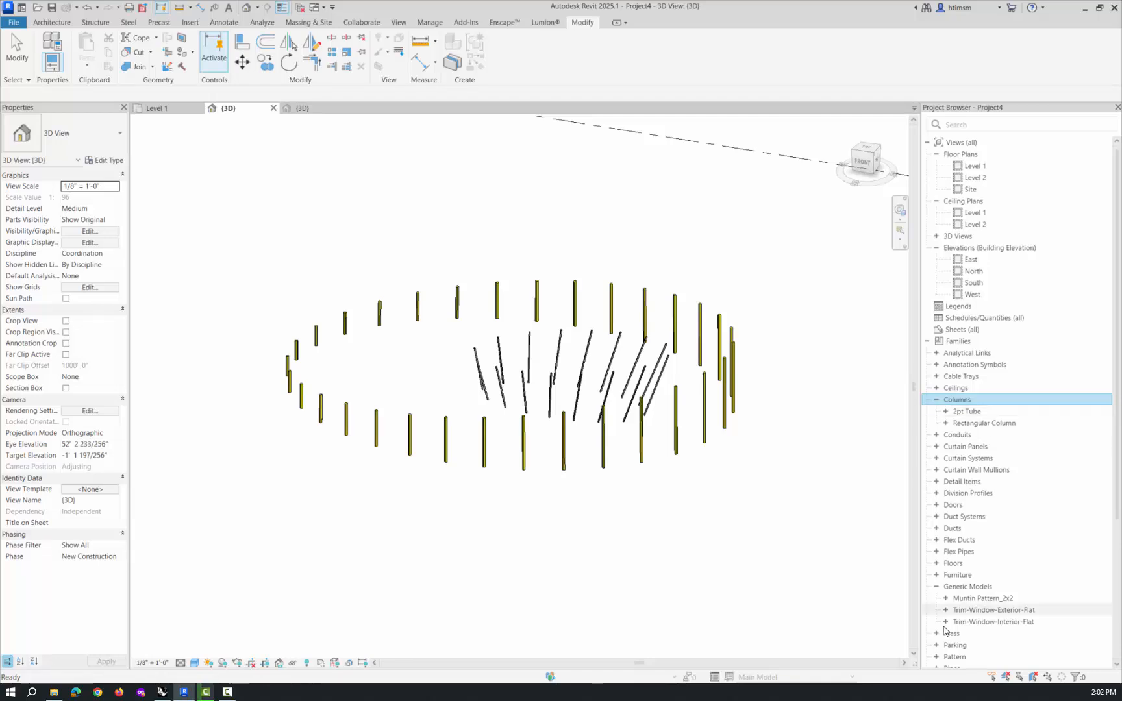
pyautogui.keyDown('shift'); pyautogui.moveTo(726, 556); pyautogui.dragTo(770, 558, button='middle'); pyautogui.keyUp('shift')
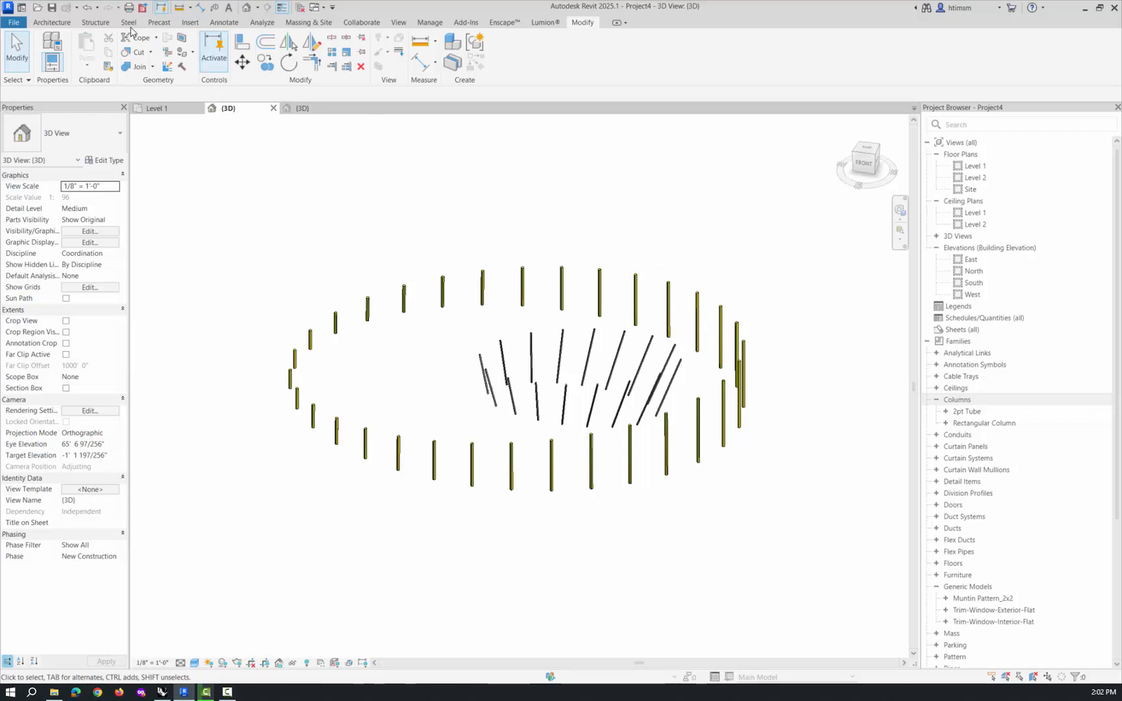
# Step: Turn on Show Mass Form and Floors to display the ring guide curves
pyautogui.click(318, 22)
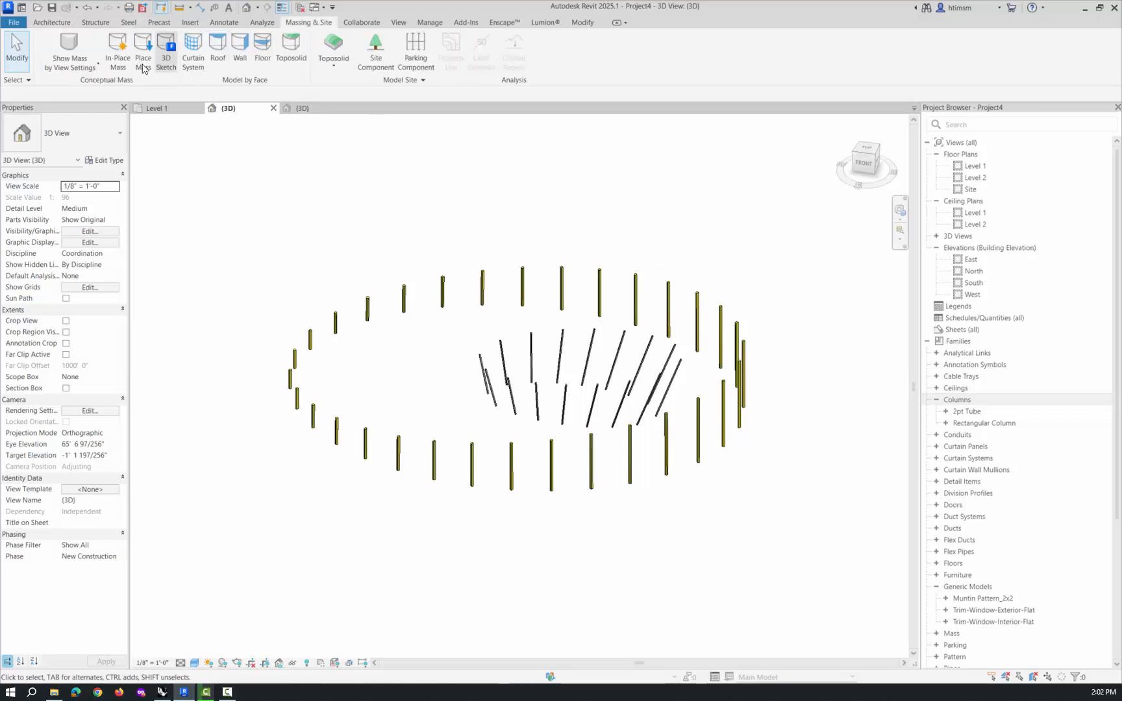
pyautogui.click(81, 69)
pyautogui.click(70, 111)
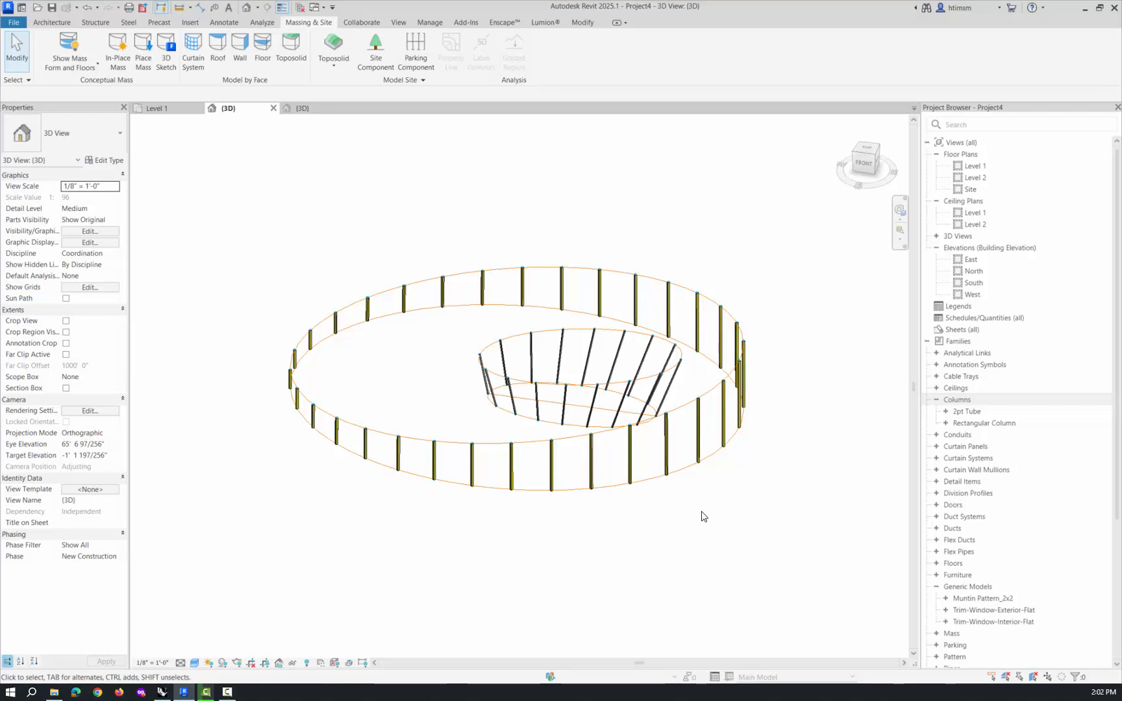
pyautogui.keyDown('shift'); pyautogui.moveTo(702, 516); pyautogui.dragTo(452, 474, button='middle'); pyautogui.keyUp('shift')
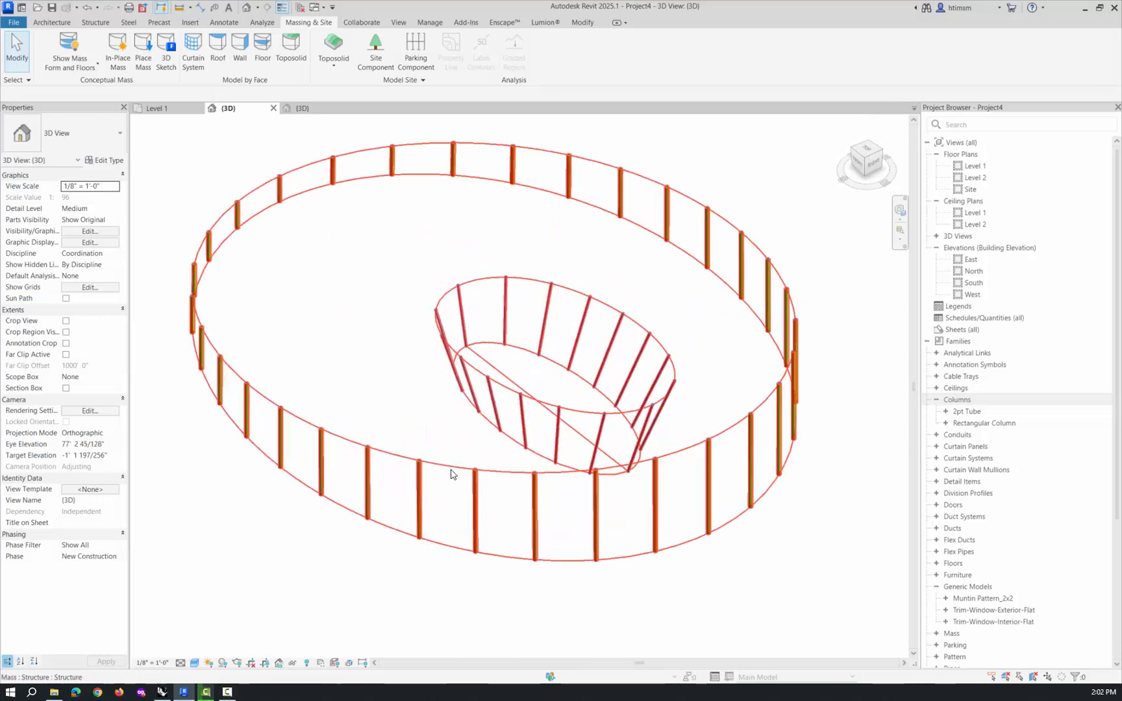
# Step: Create a new in-place model component in the Structural Framing category
pyautogui.click(65, 23)
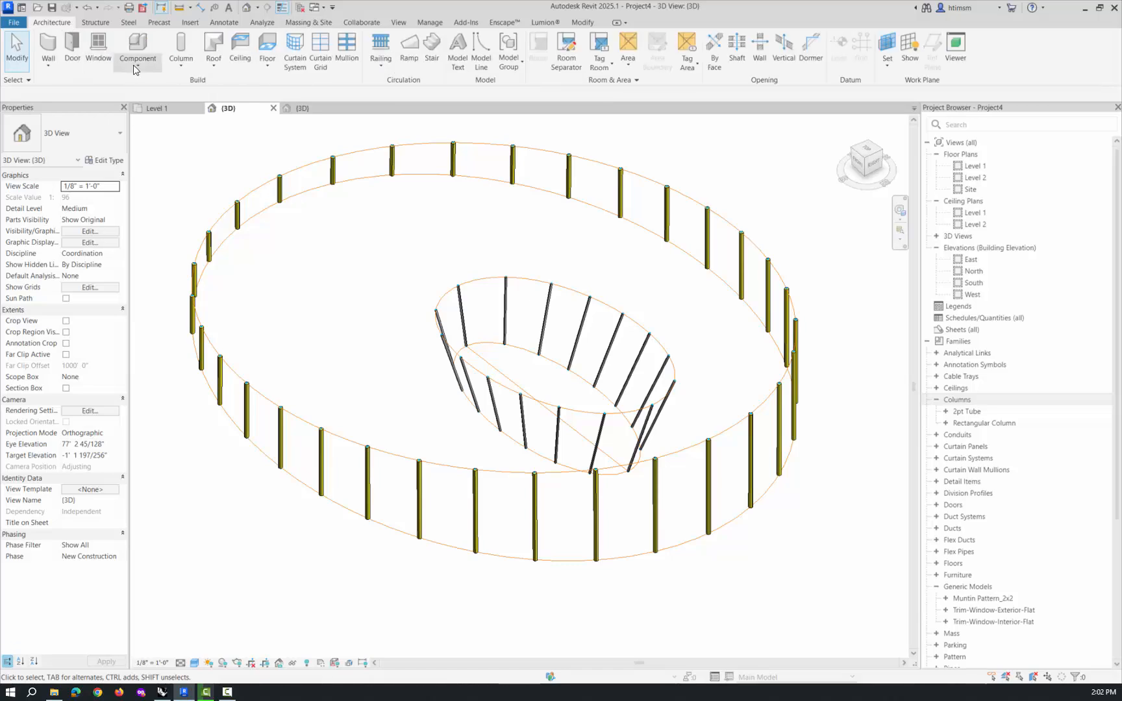
pyautogui.click(135, 70)
pyautogui.click(150, 113)
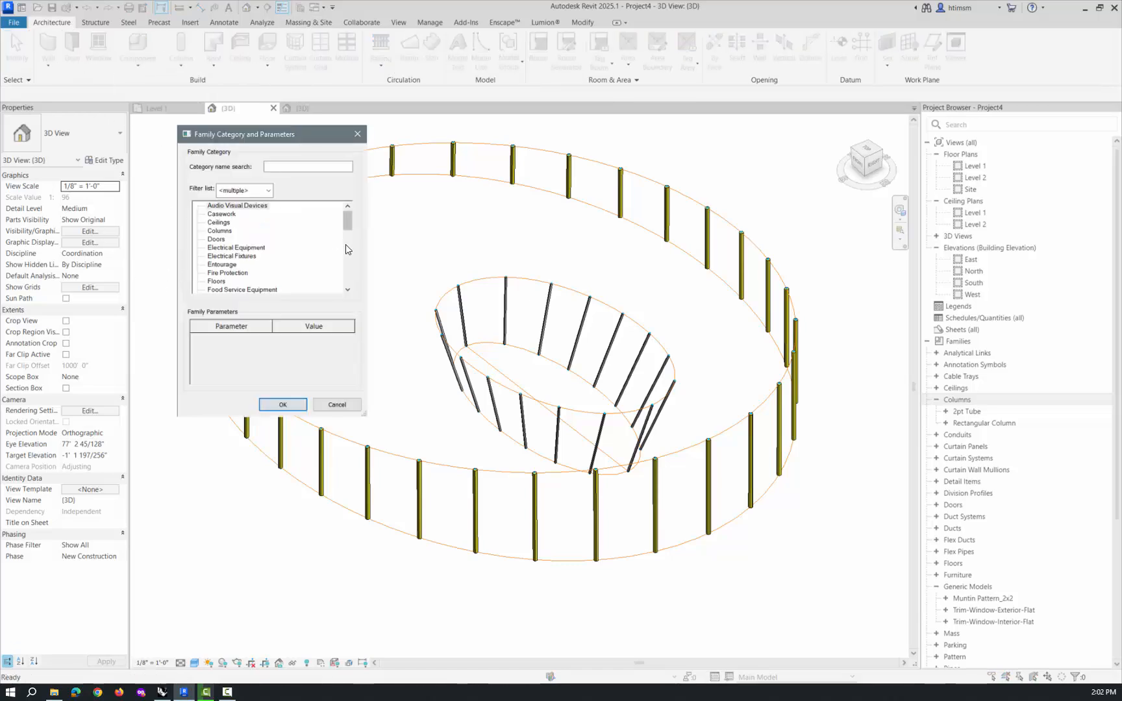
pyautogui.moveTo(347, 220); pyautogui.dragTo(347, 282)
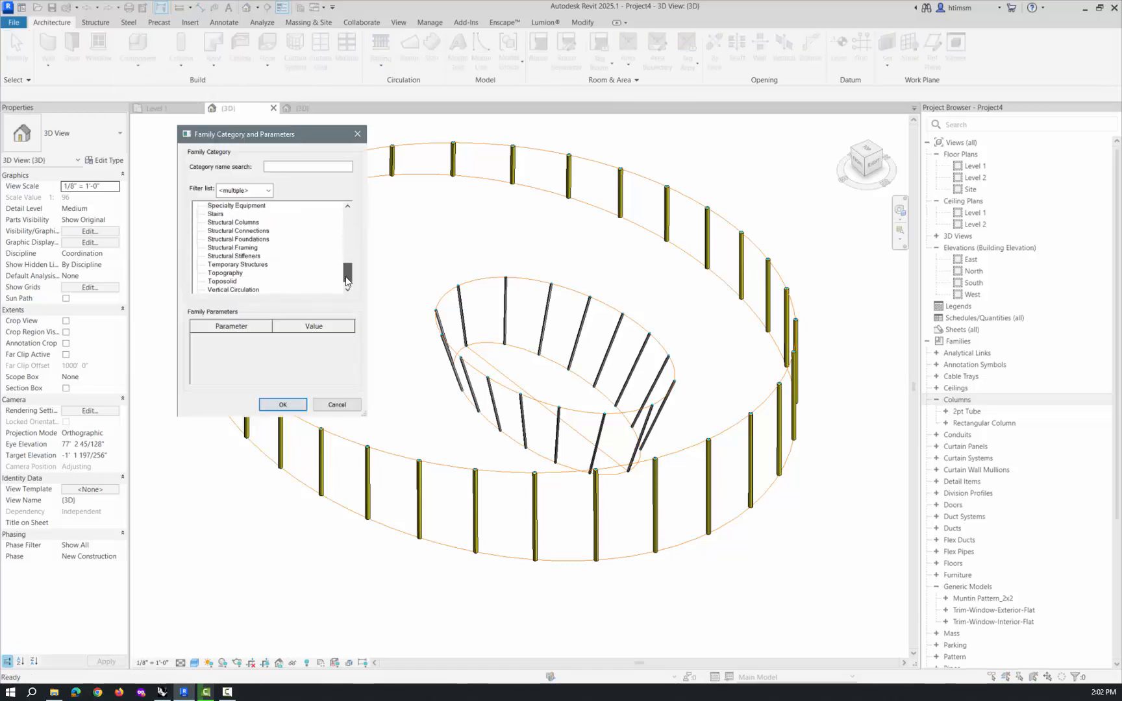
pyautogui.click(237, 249)
pyautogui.click(285, 404)
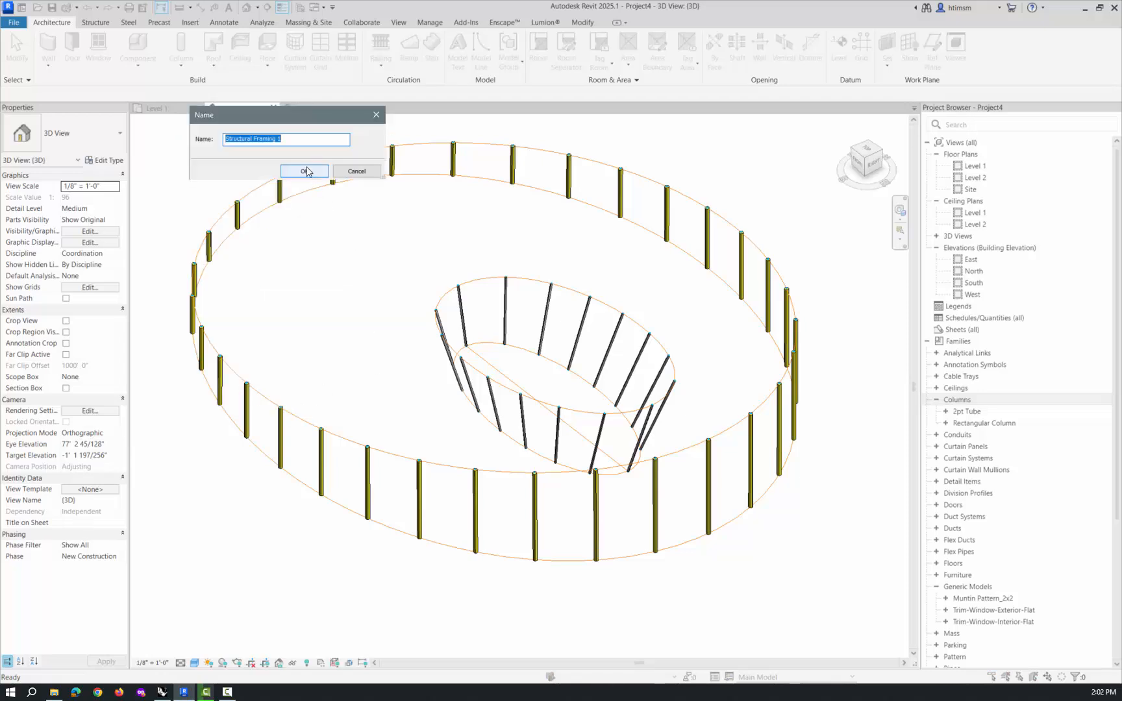
# Step: Name the in-place framing model Structure Beams and enter its editor
pyautogui.write('2p')
pyautogui.press('BackSpace')
pyautogui.press('BackSpace')
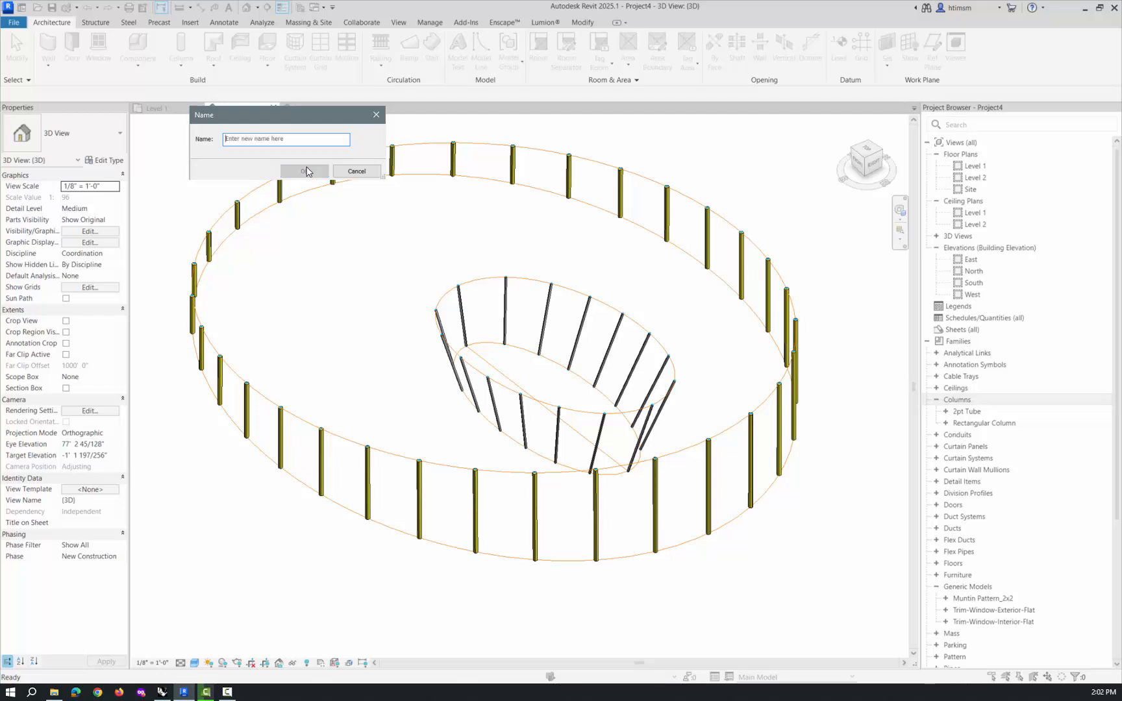
pyautogui.write('Structure Beams')
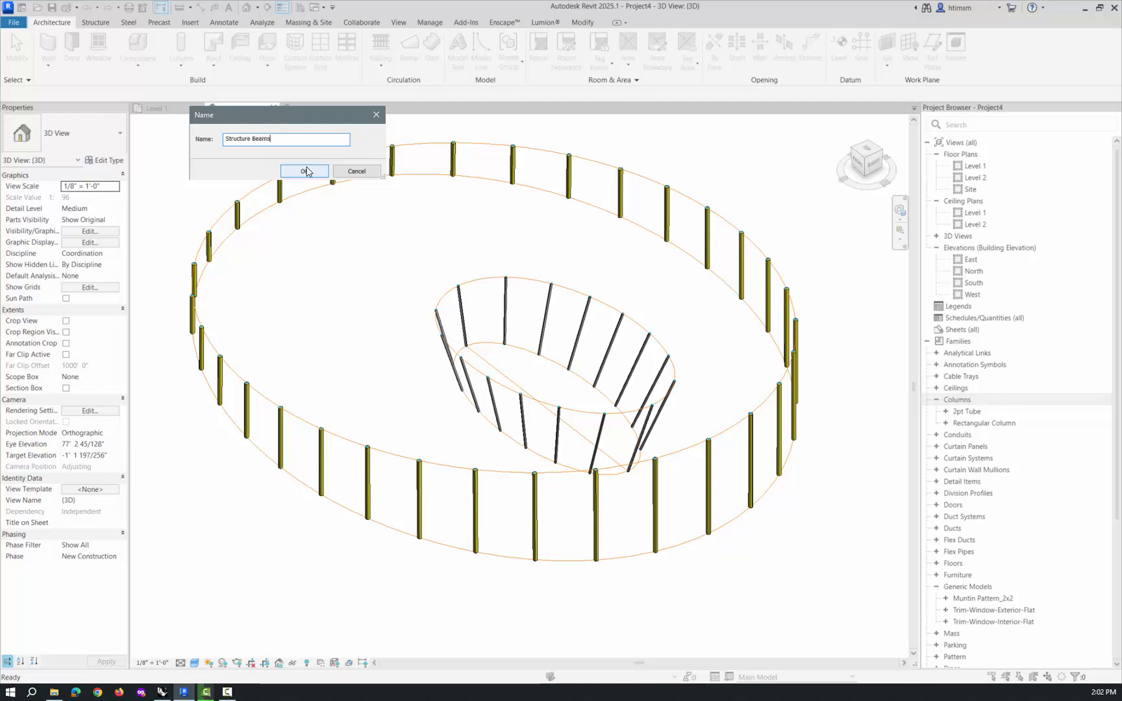
pyautogui.click(307, 171)
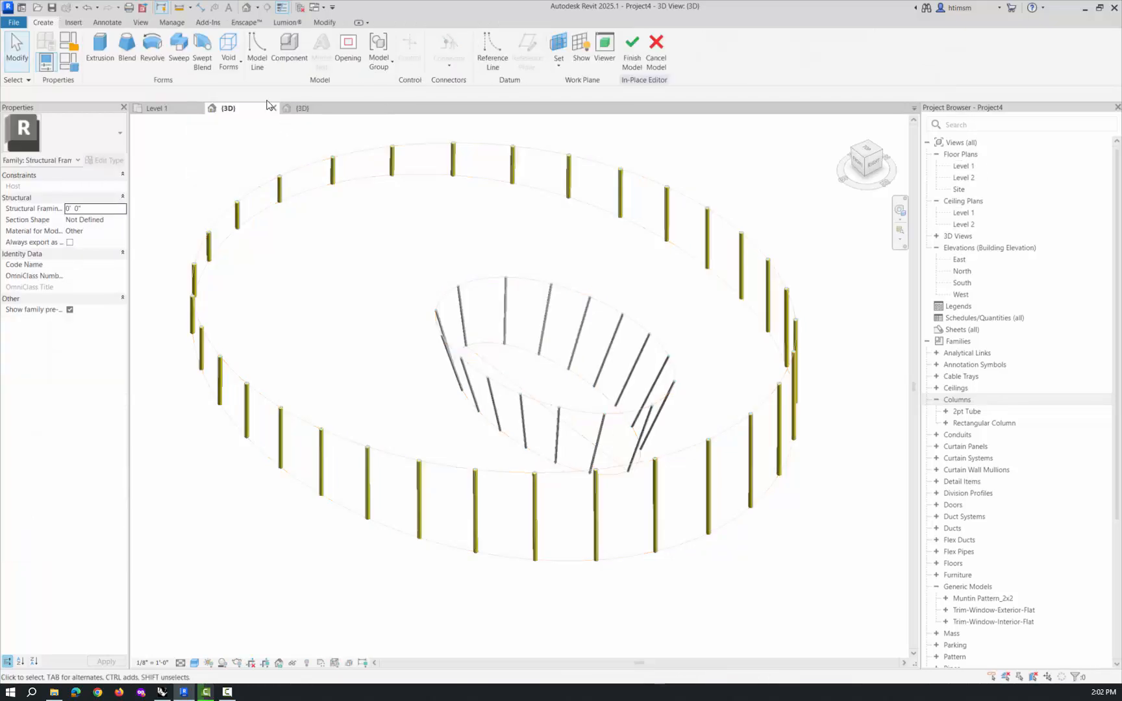
# Step: Try to pick a path for a new sweep on the far side of the outer ring, and undo the pick
pyautogui.click(178, 47)
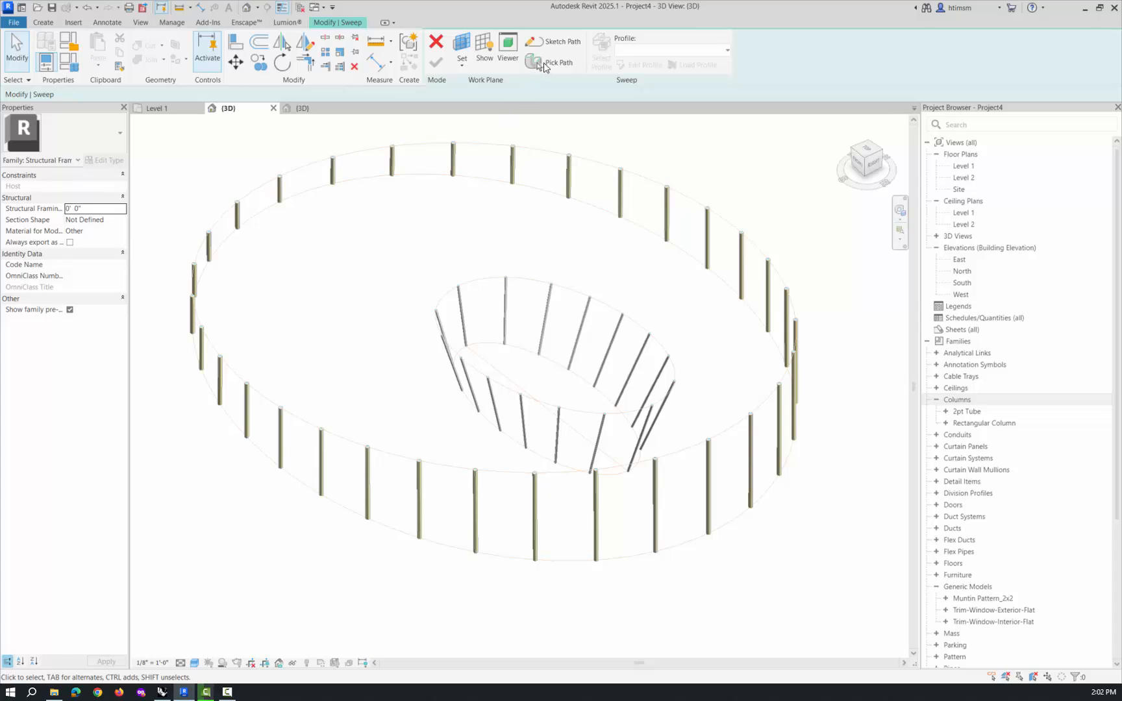
pyautogui.click(544, 63)
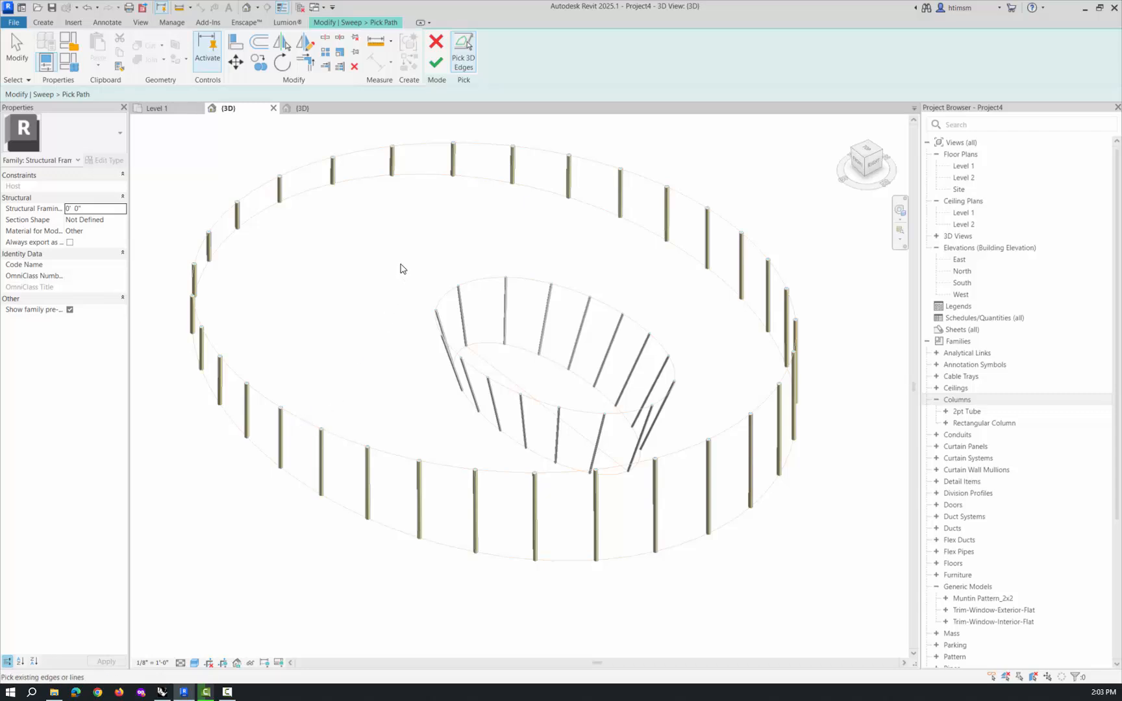
pyautogui.click(456, 178)
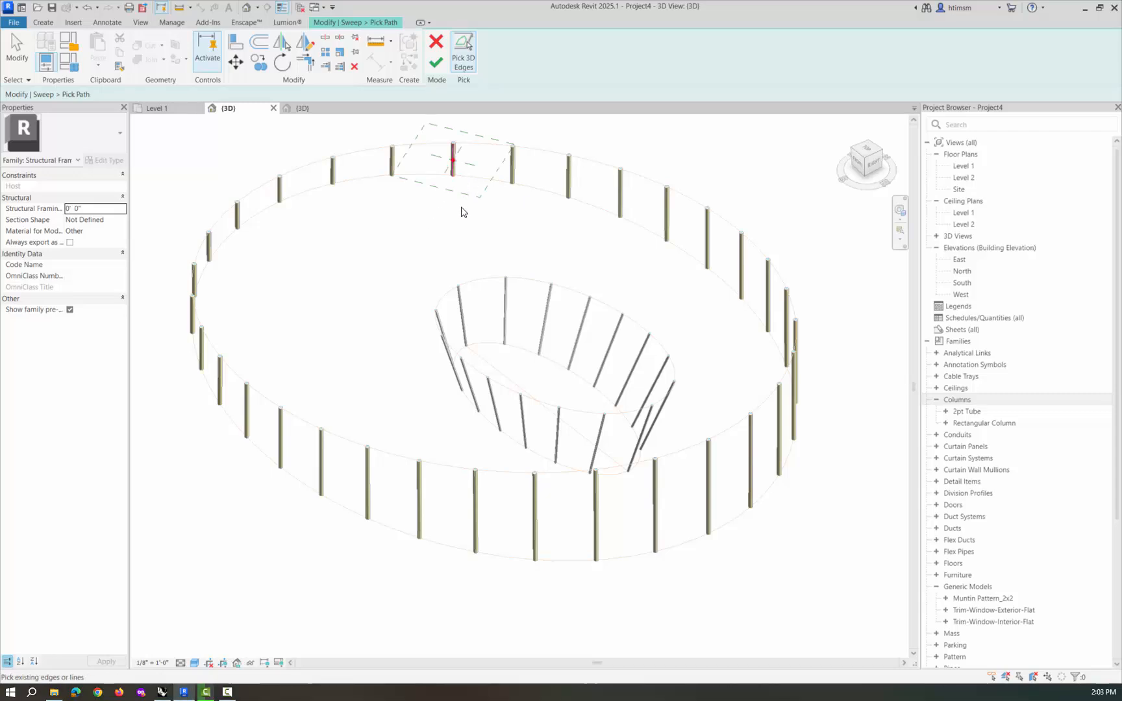
pyautogui.hotkey('ctrl', 'z')
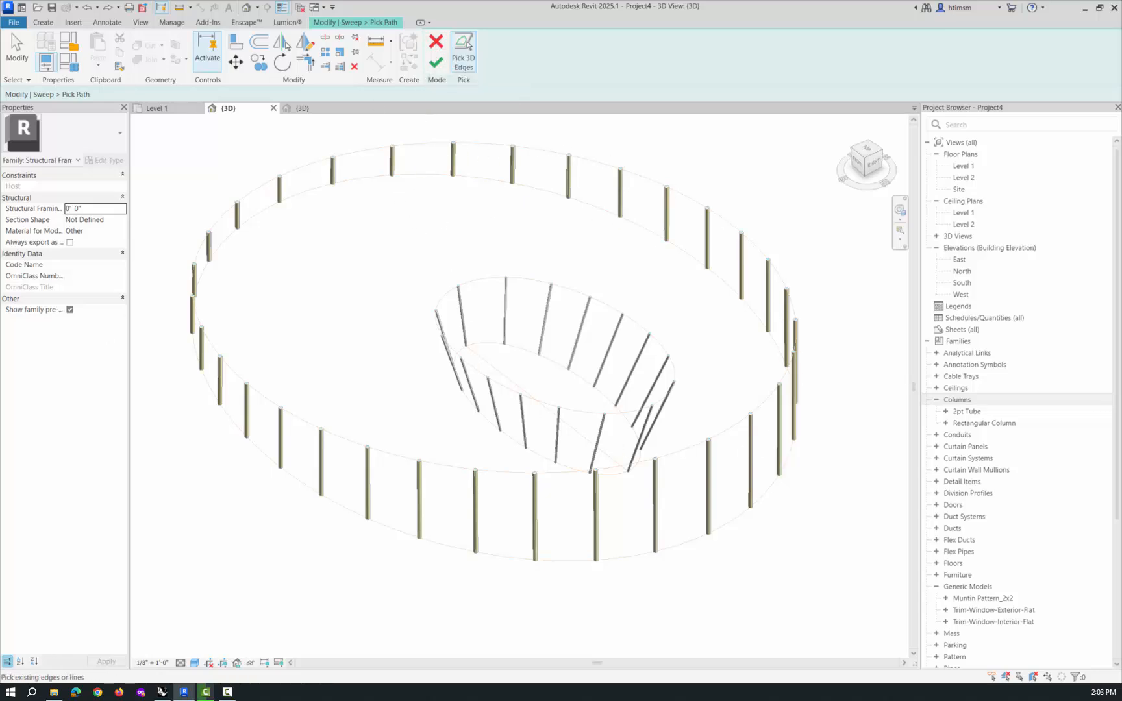
# Step: Switch to Rhino and loft a surface between the upper and lower outer ellipses of the 3D structure
pyautogui.moveTo(162, 693)
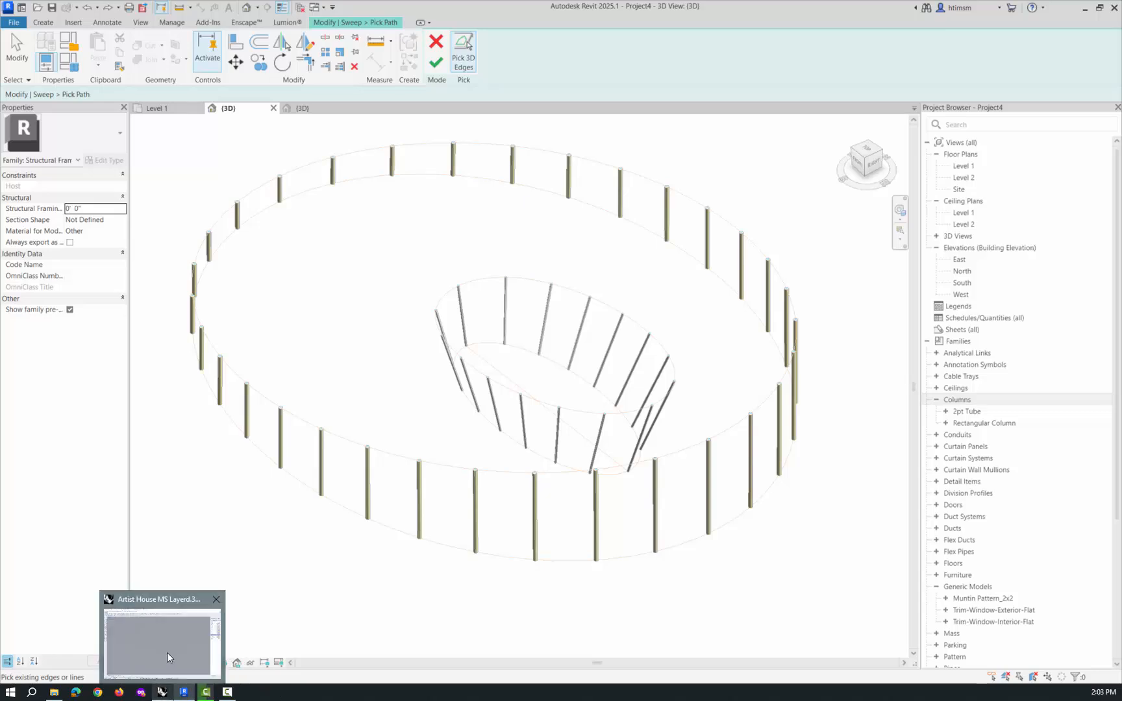
pyautogui.click(166, 652)
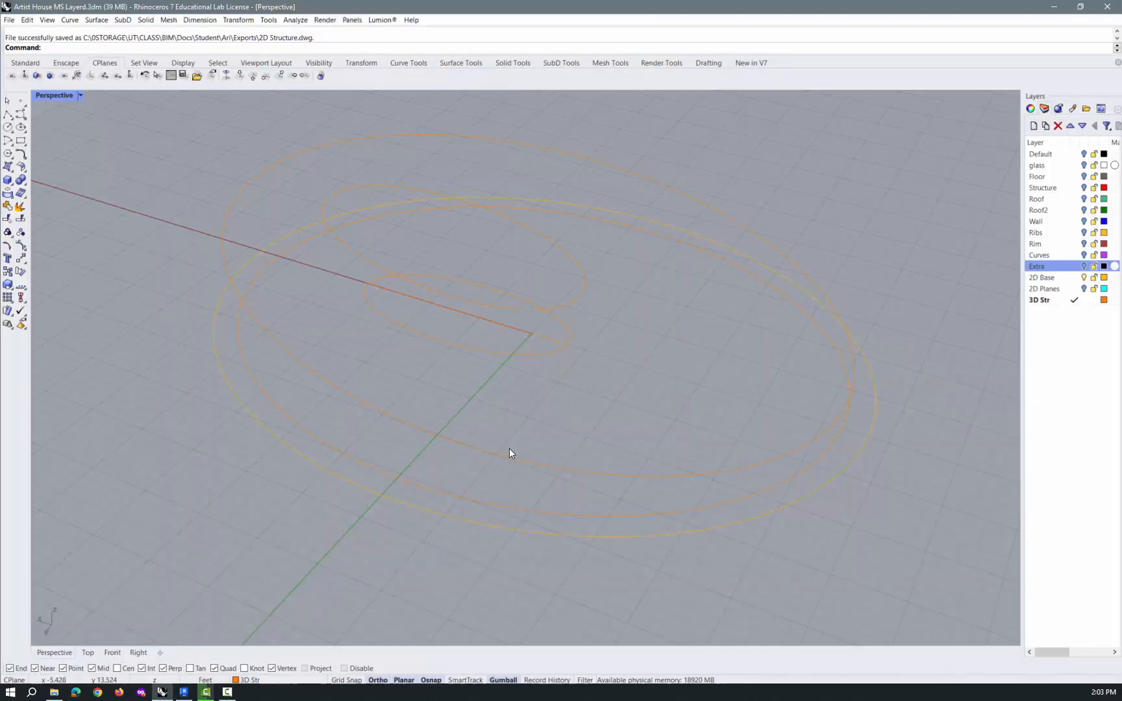
pyautogui.click(485, 506)
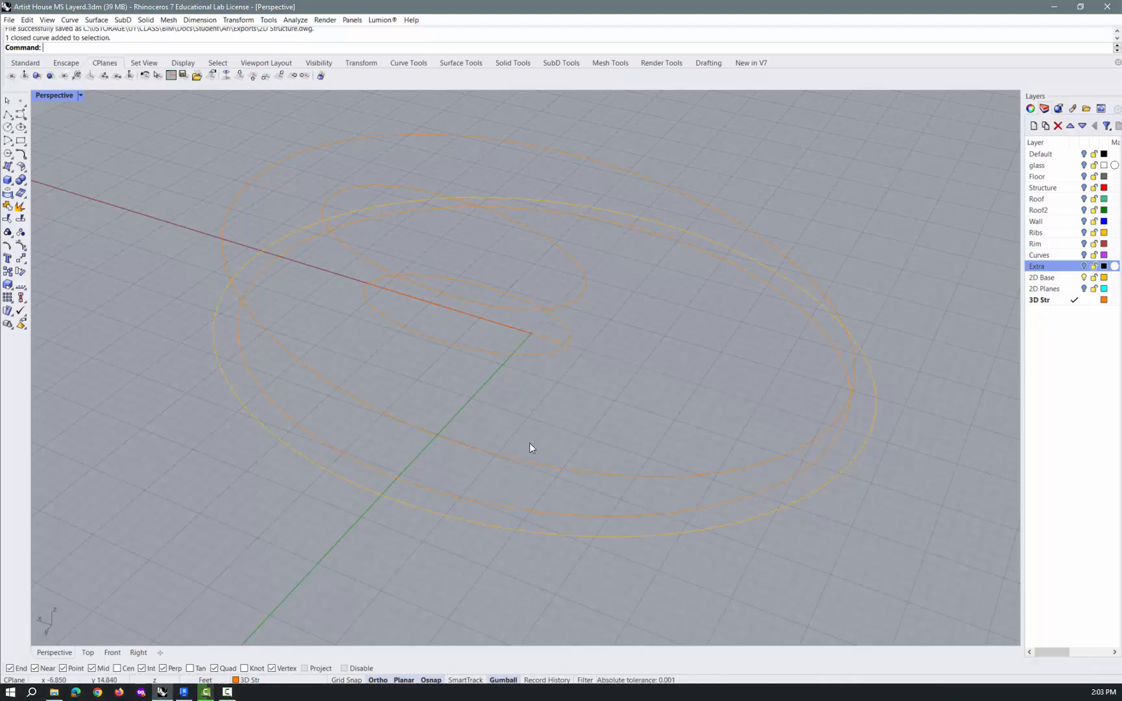
pyautogui.moveTo(529, 443); pyautogui.dragTo(528, 514)
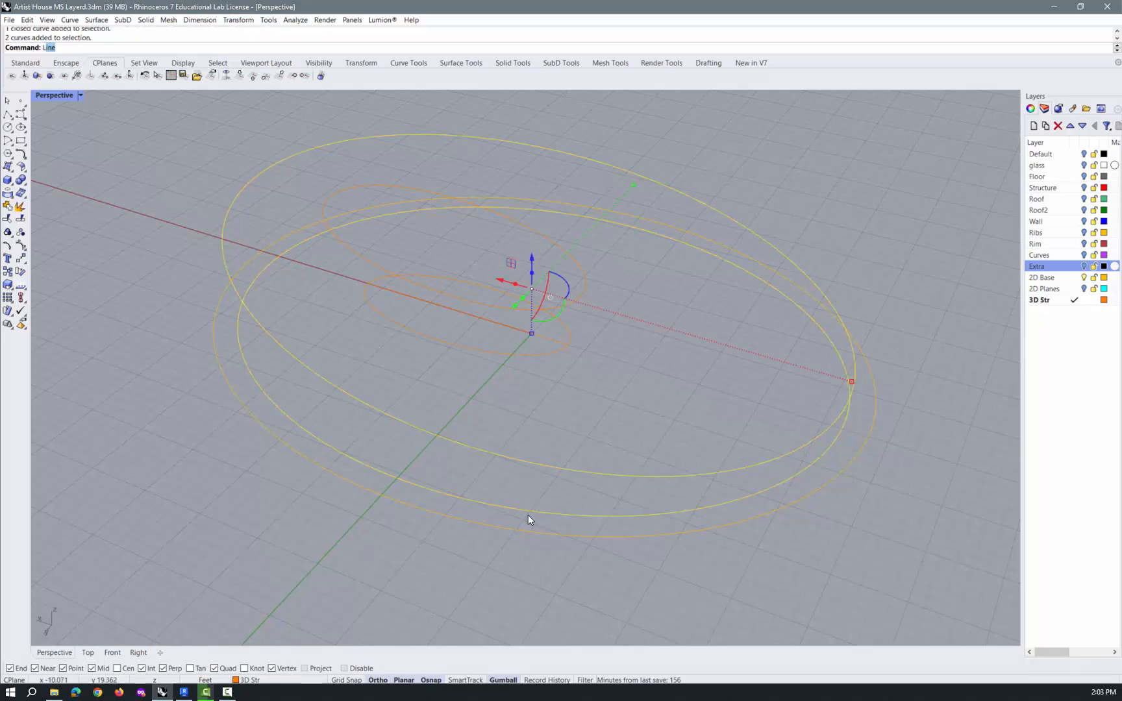
pyautogui.write('Loft')
pyautogui.press('Return')
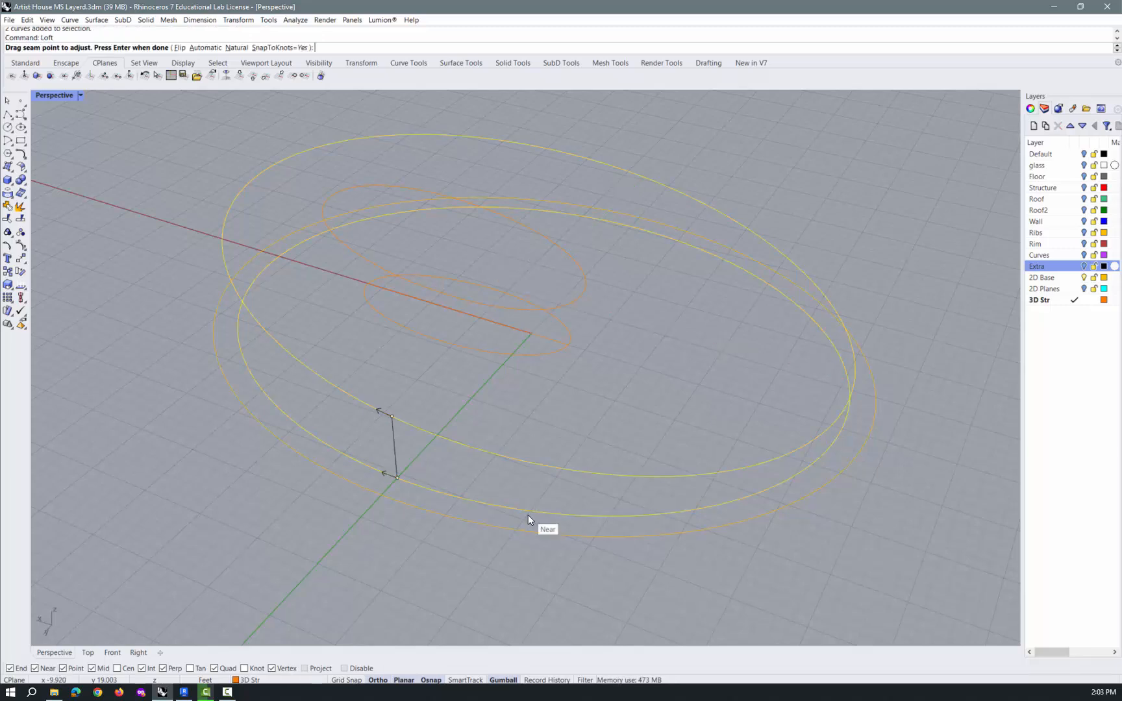
pyautogui.press('Return')
pyautogui.click(542, 434)
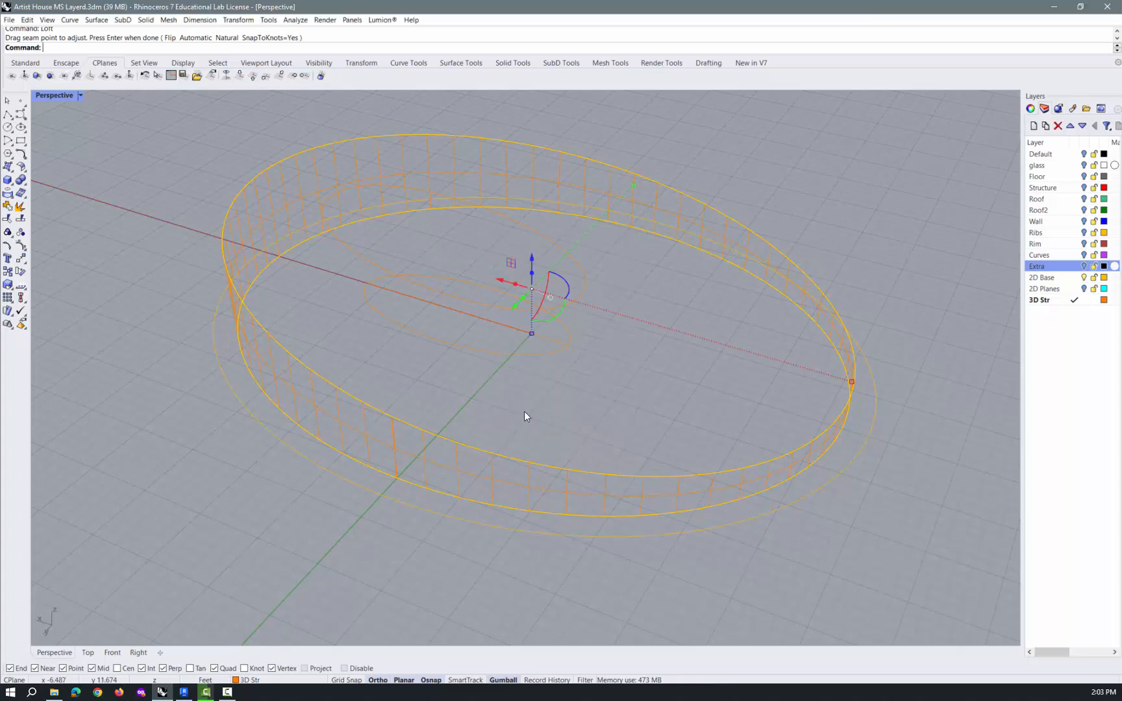
# Step: Loft a surface between the lower and upper inner ellipses using the Loose style without simplifying the curves
pyautogui.click(482, 353)
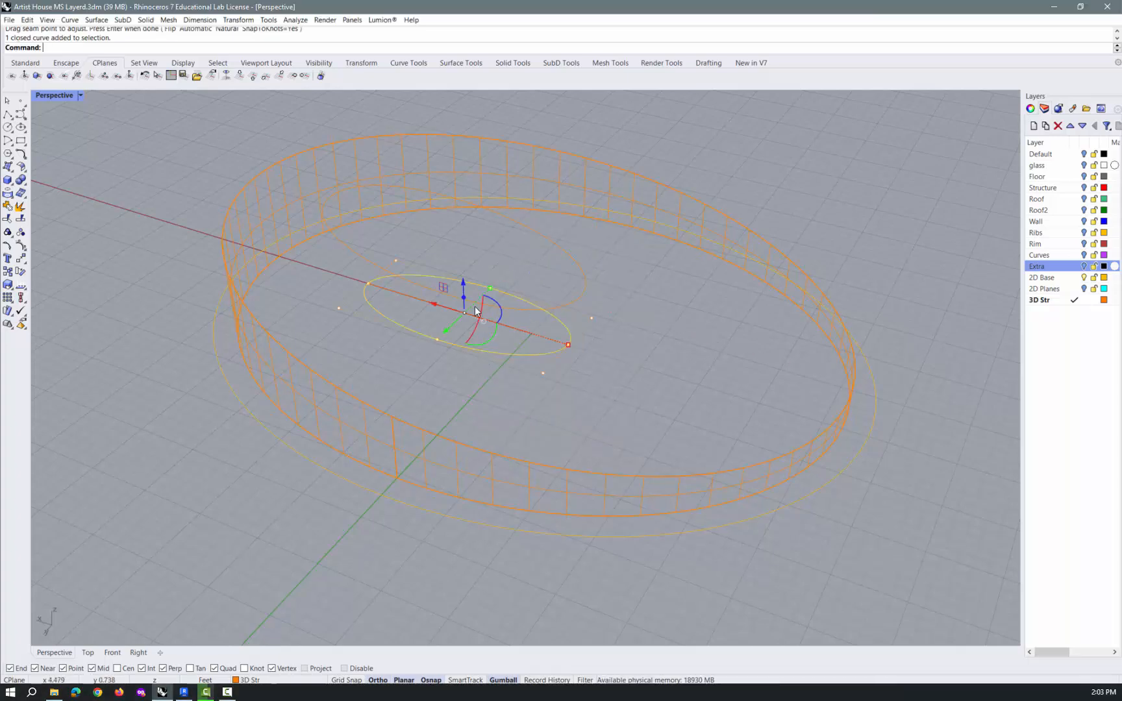
pyautogui.keyDown('shift'); pyautogui.click(354, 251); pyautogui.keyUp('shift')
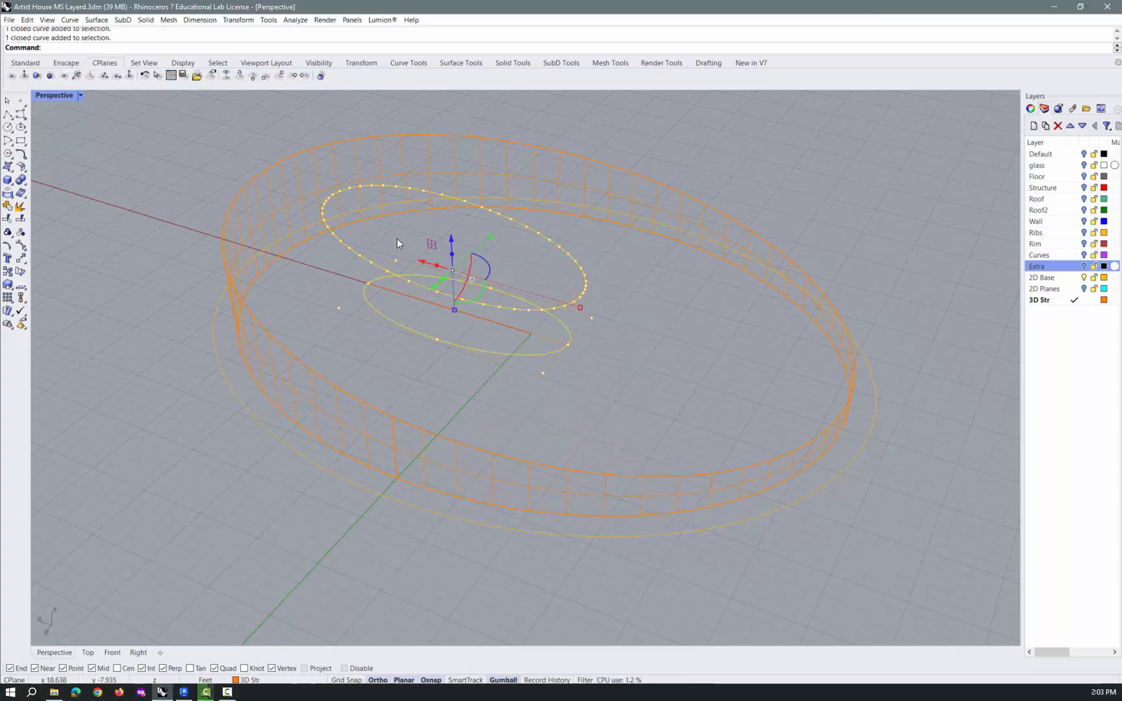
pyautogui.write('l')
pyautogui.press('Return')
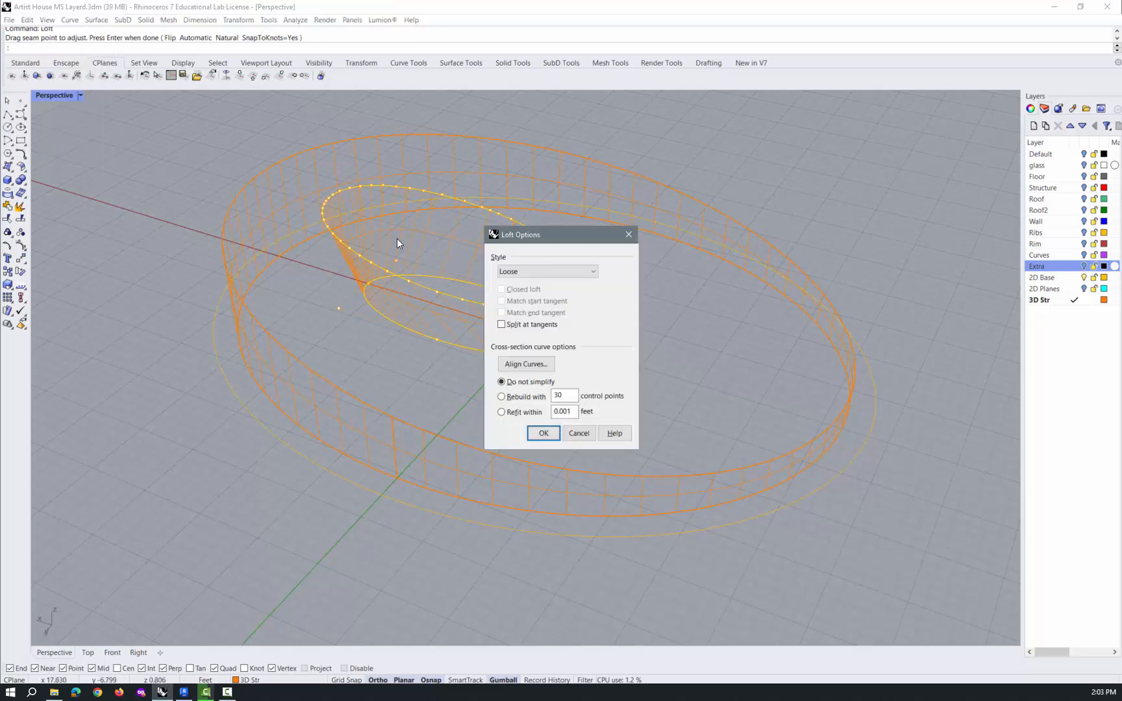
pyautogui.click(544, 434)
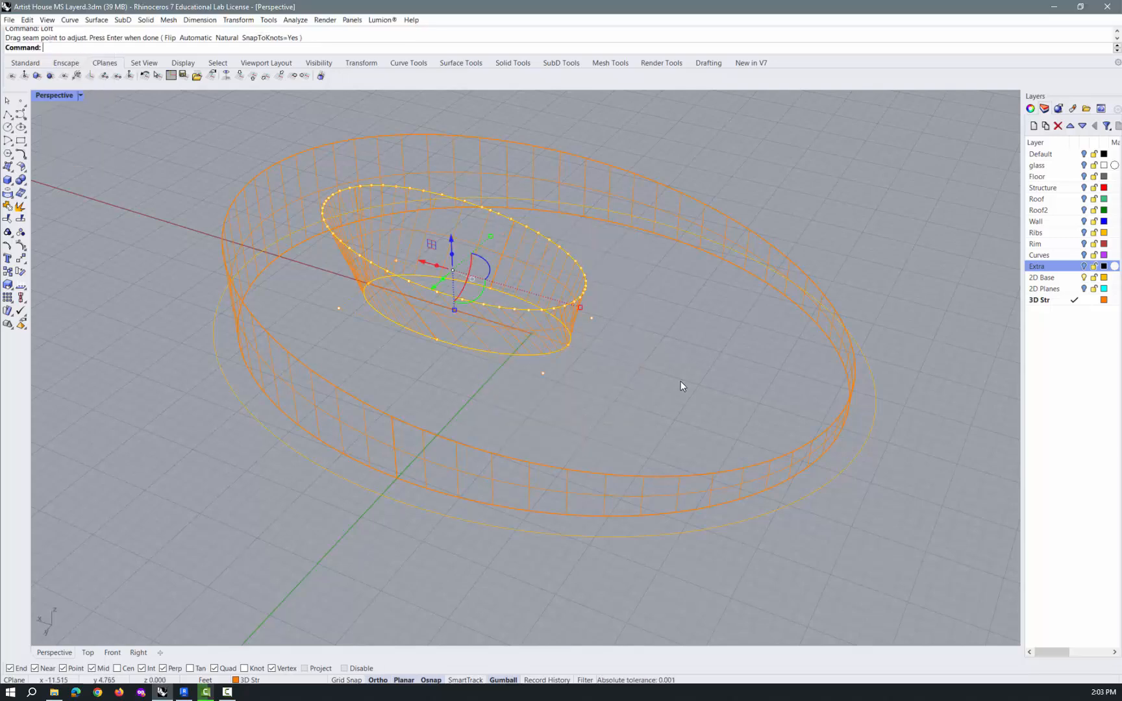
# Step: Select the outer and inner lofted surfaces and start exporting them as an AutoCAD drawing
pyautogui.click(481, 470)
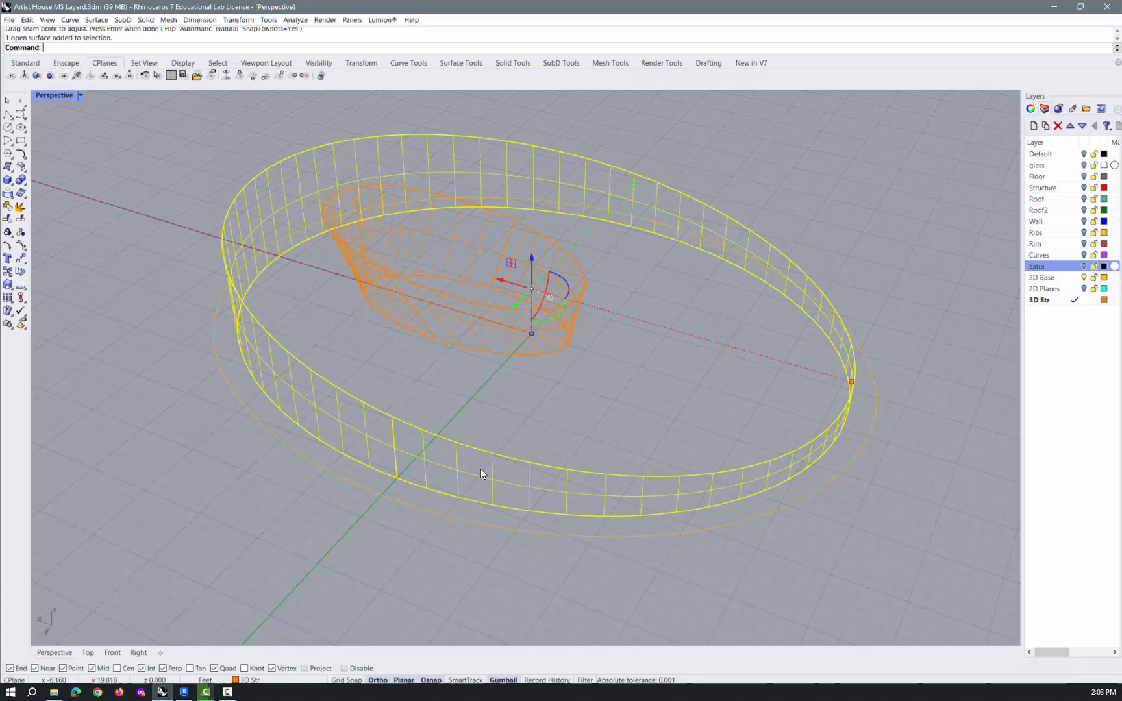
pyautogui.keyDown('shift'); pyautogui.click(495, 328); pyautogui.keyUp('shift')
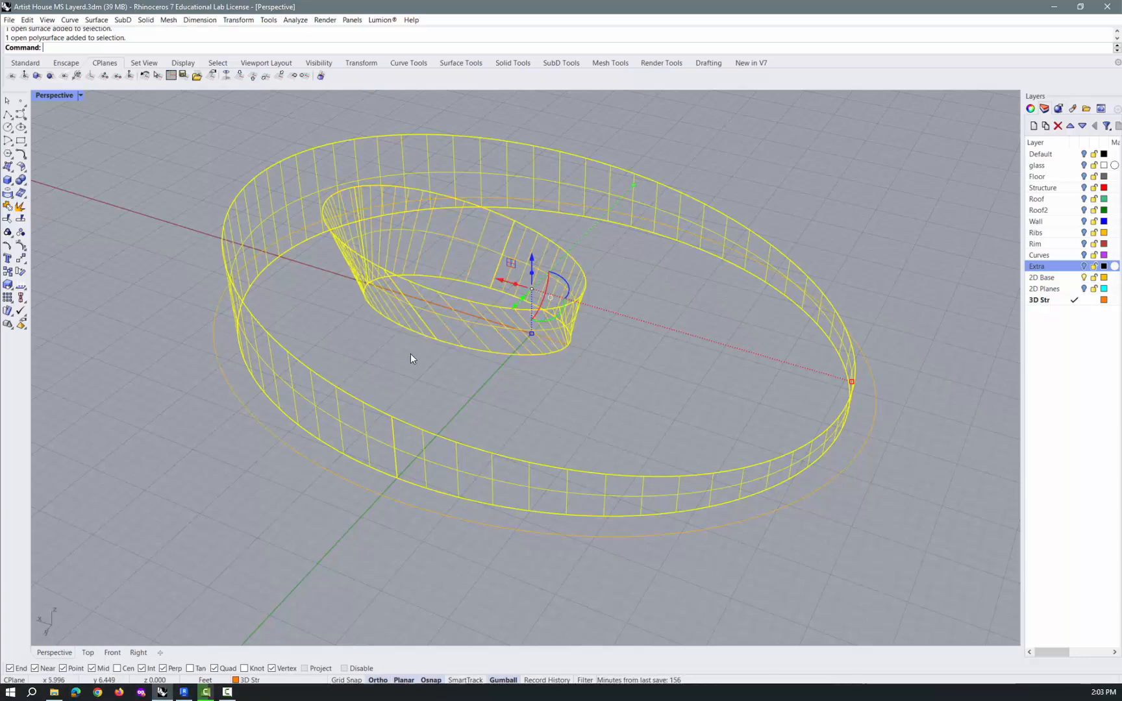
pyautogui.click(9, 20)
pyautogui.click(49, 162)
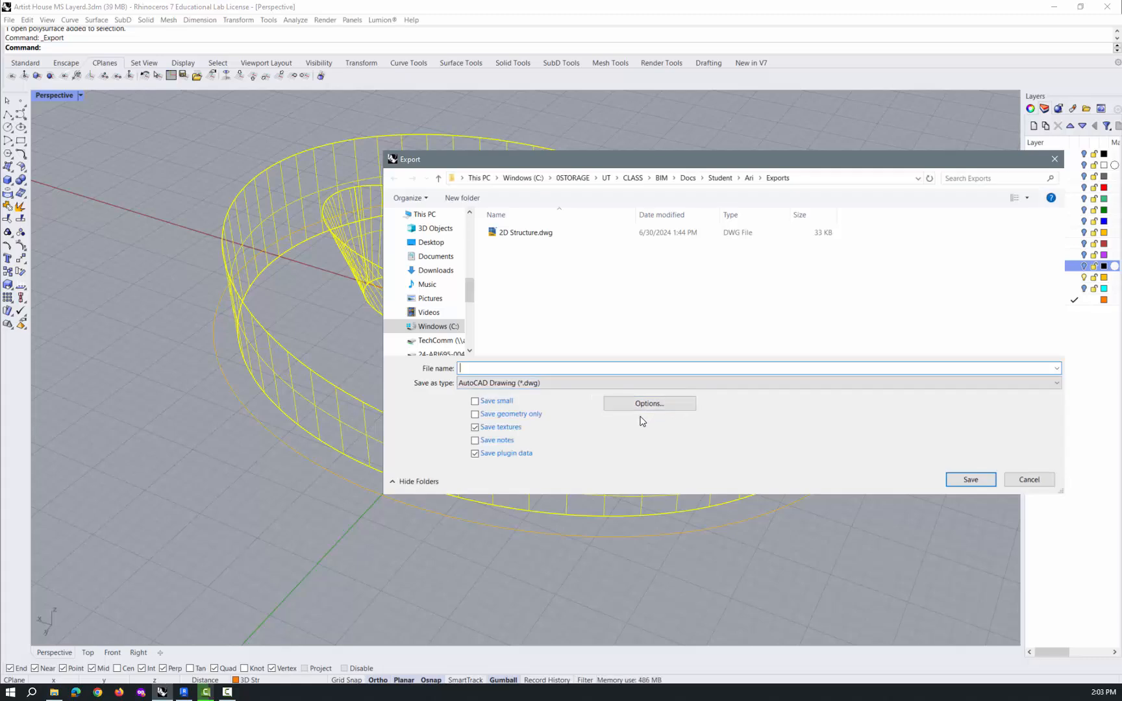
# Step: Set the DWG export scheme to 2007 Solids, checking in the scheme settings that surfaces export as solids
pyautogui.click(648, 405)
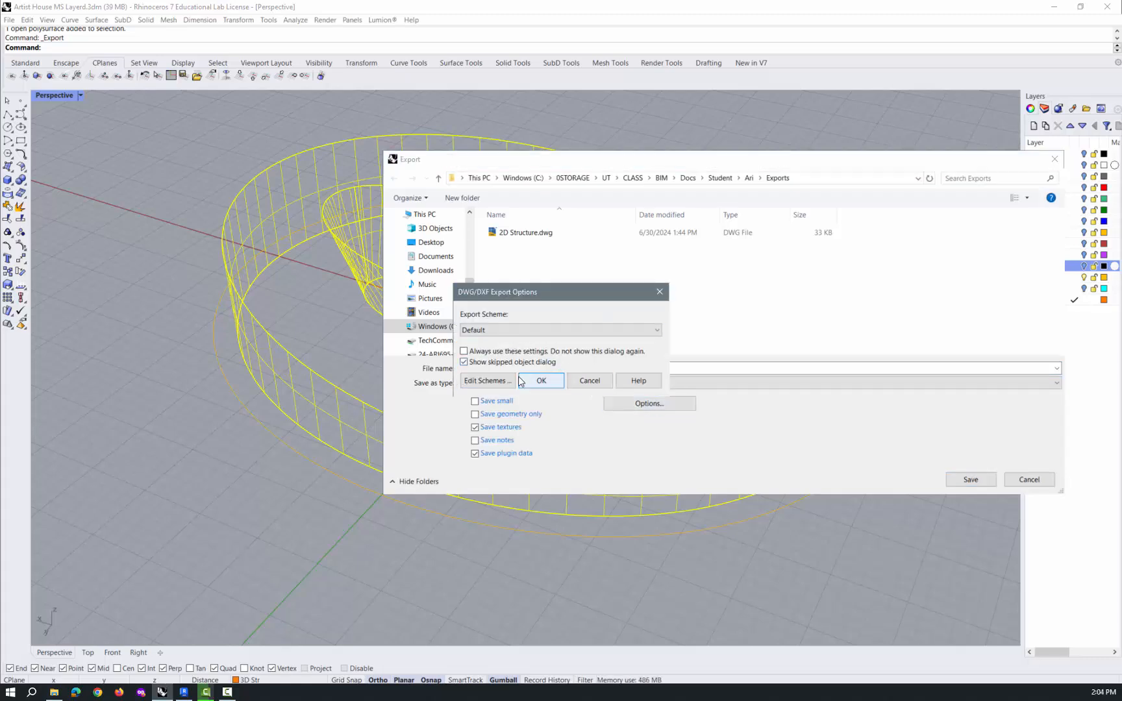
pyautogui.click(497, 382)
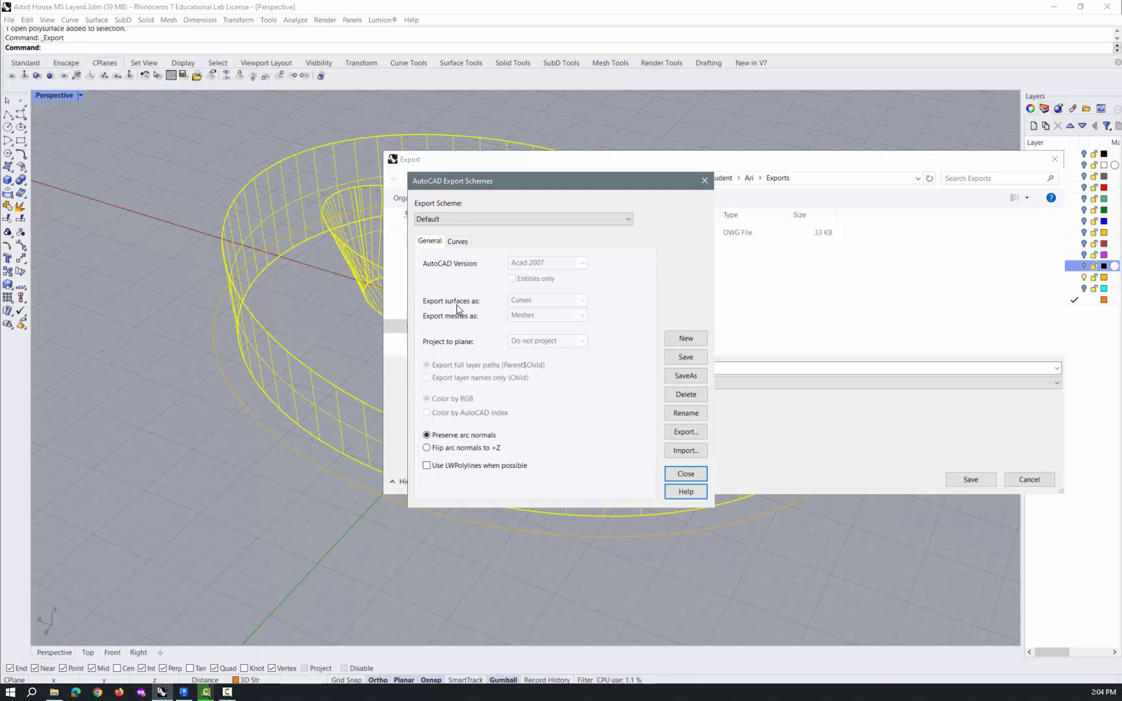
pyautogui.click(688, 475)
pyautogui.click(535, 331)
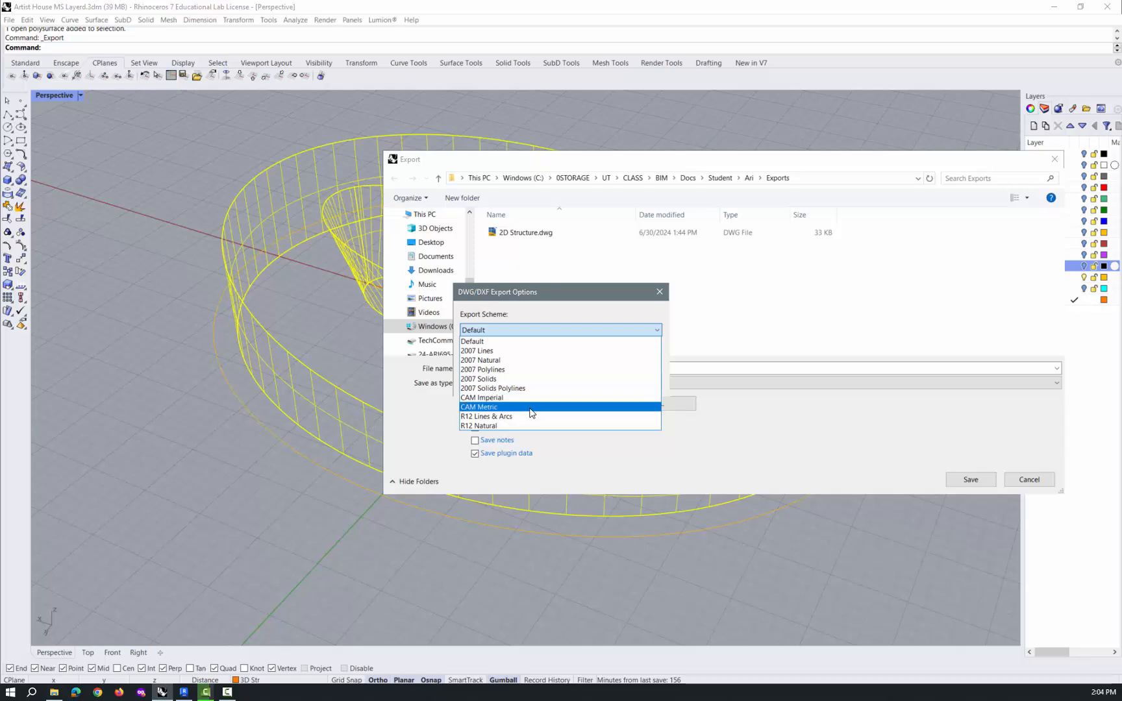
pyautogui.click(530, 379)
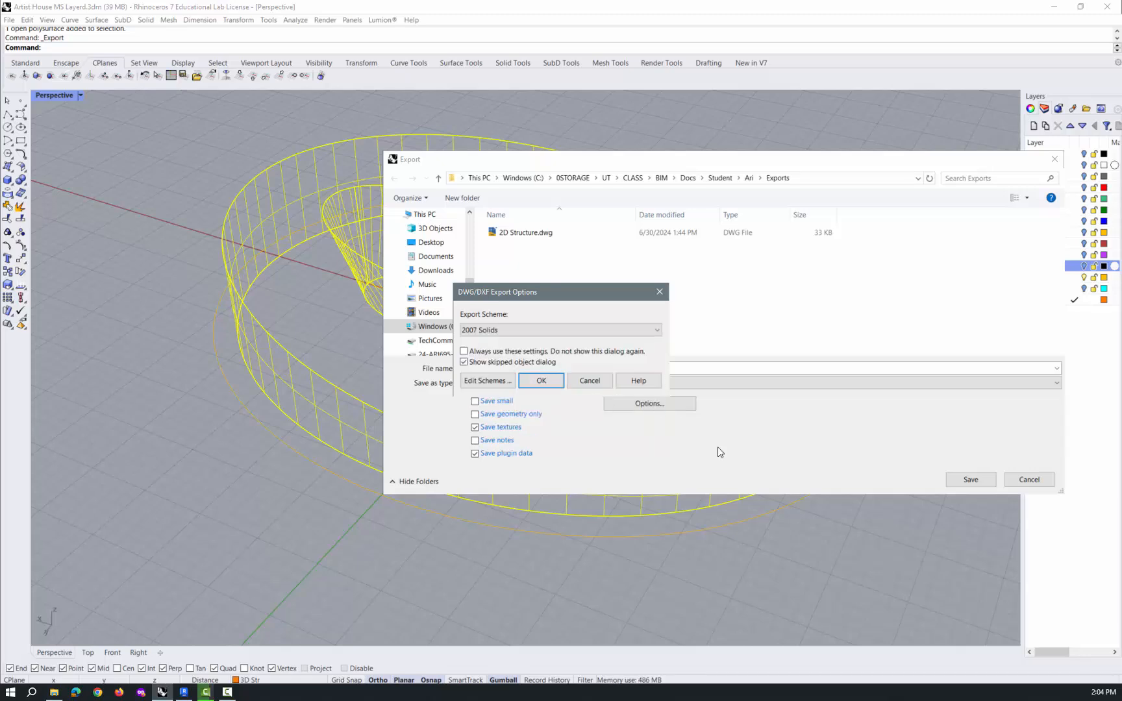
pyautogui.click(497, 381)
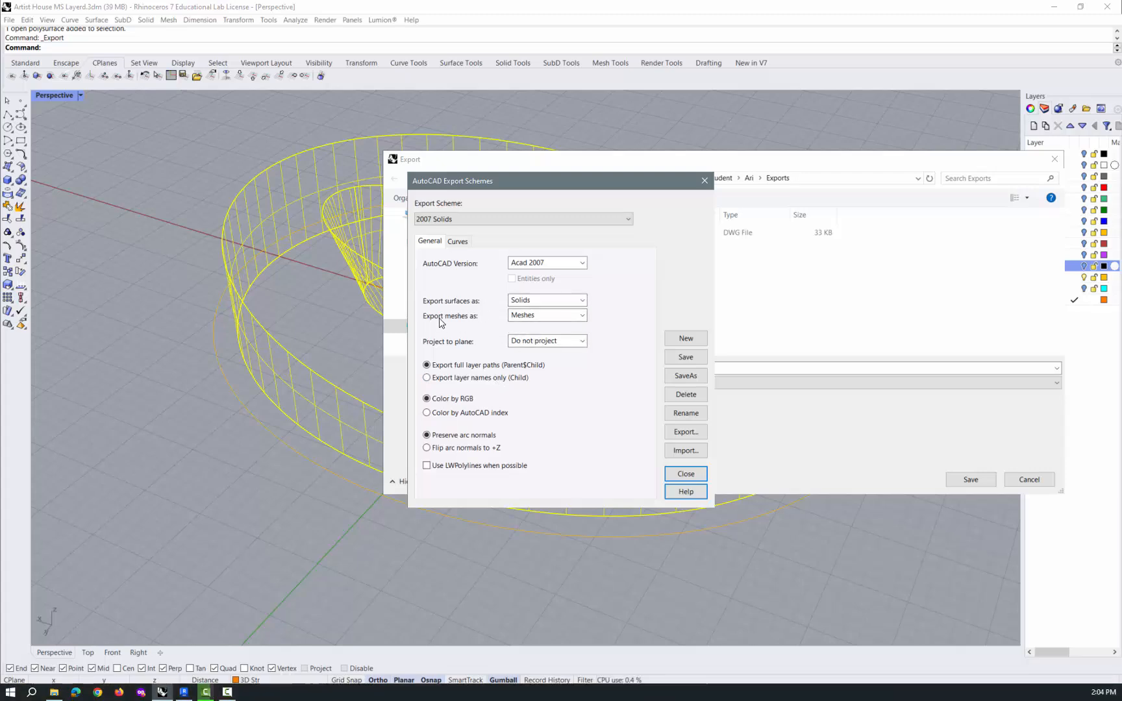
pyautogui.click(688, 476)
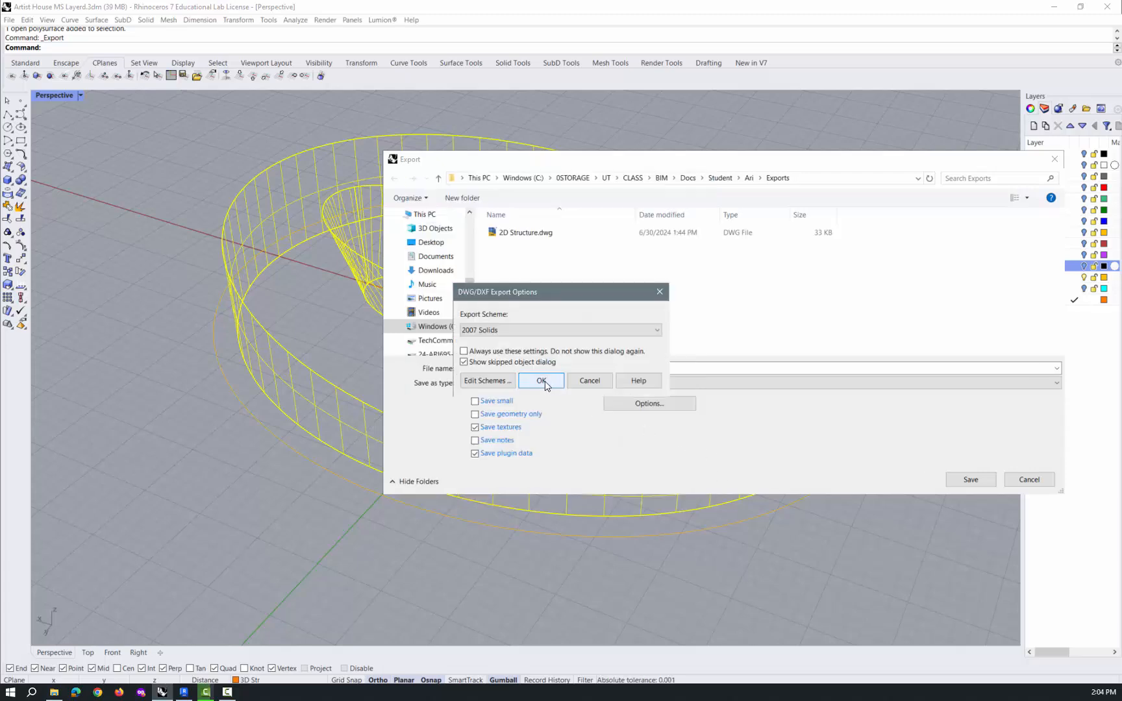
pyautogui.click(543, 381)
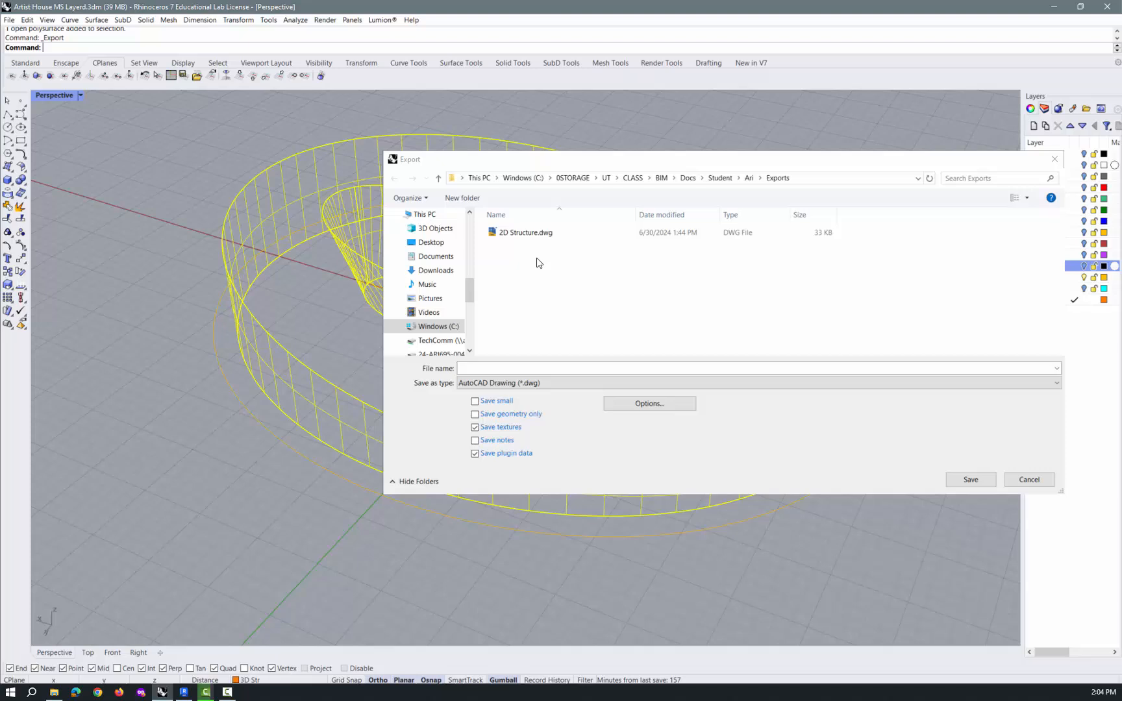
# Step: Save the export as 2D Structure Lofts in the Exports folder with the chosen scheme, and deselect the surfaces
pyautogui.click(521, 368)
pyautogui.write('2')
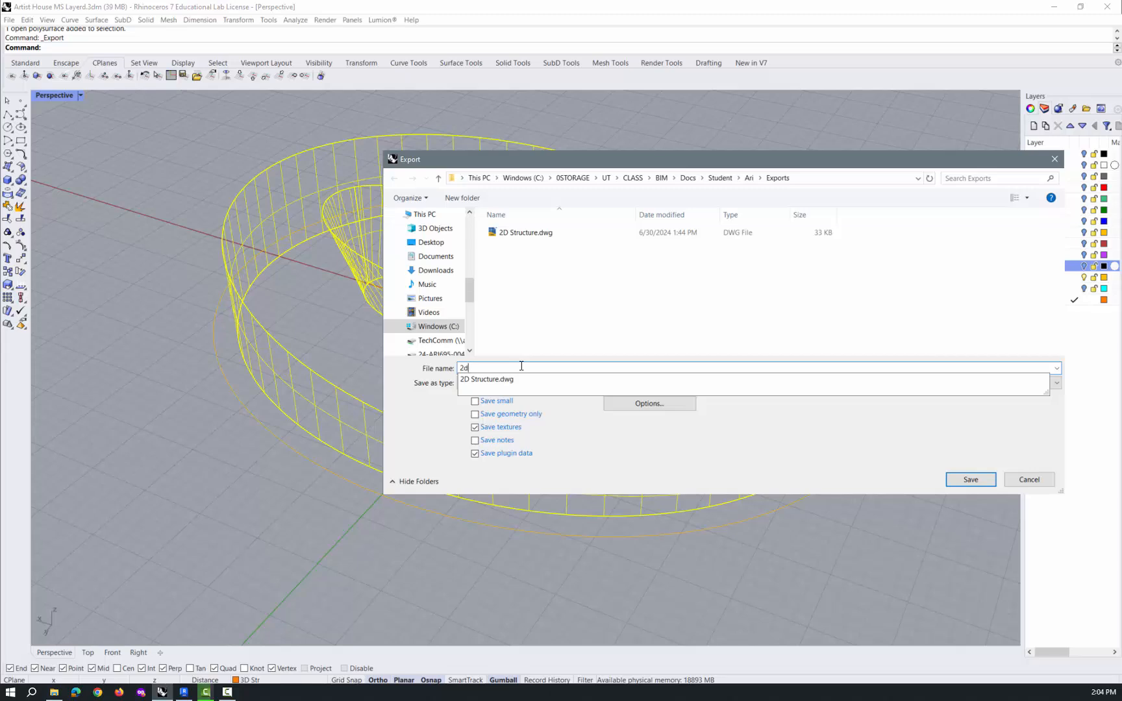
pyautogui.write('D Stru')
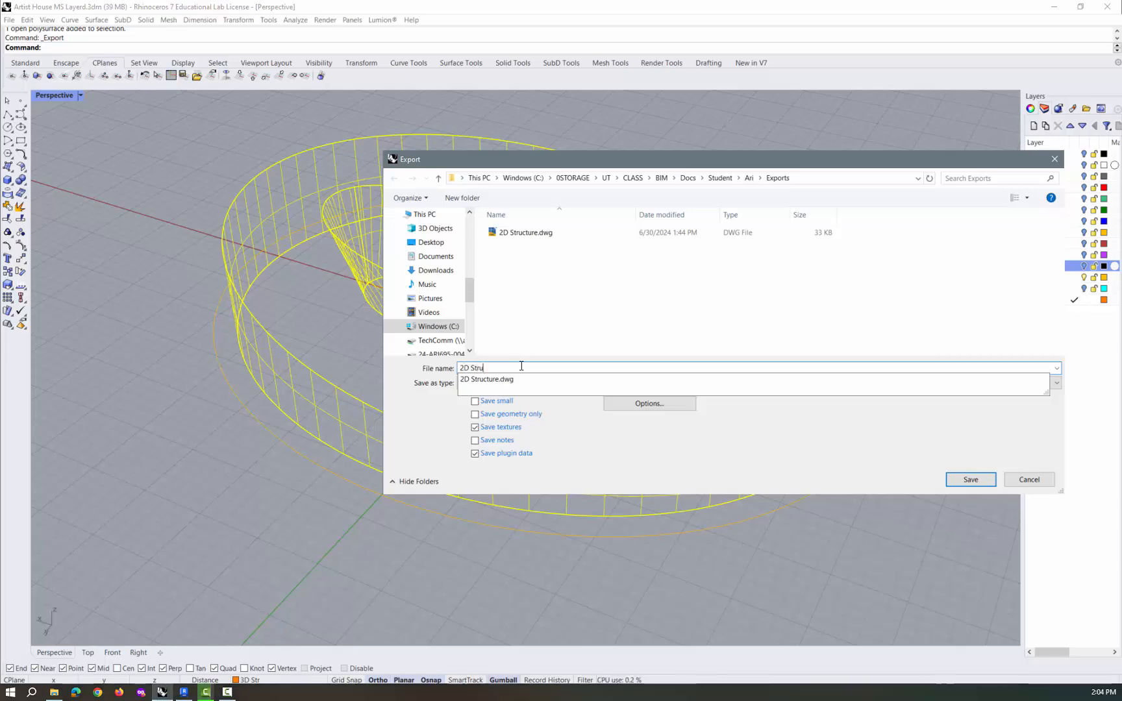
pyautogui.write('cture Lofts')
pyautogui.press('Return')
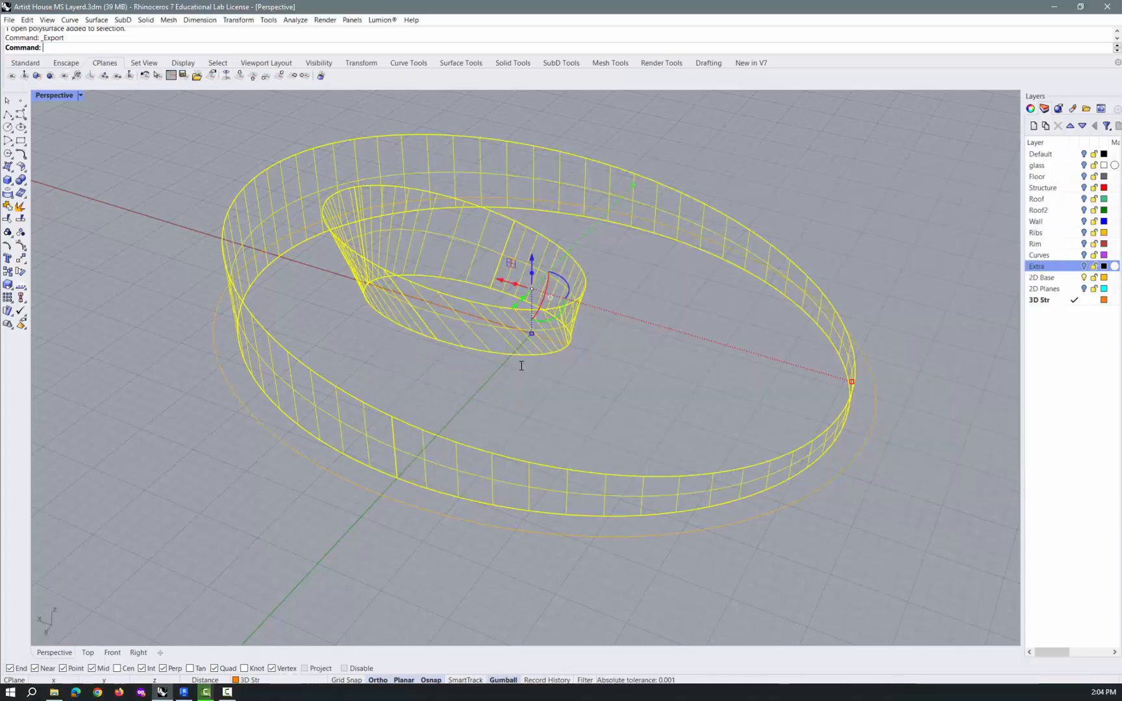
pyautogui.click(550, 381)
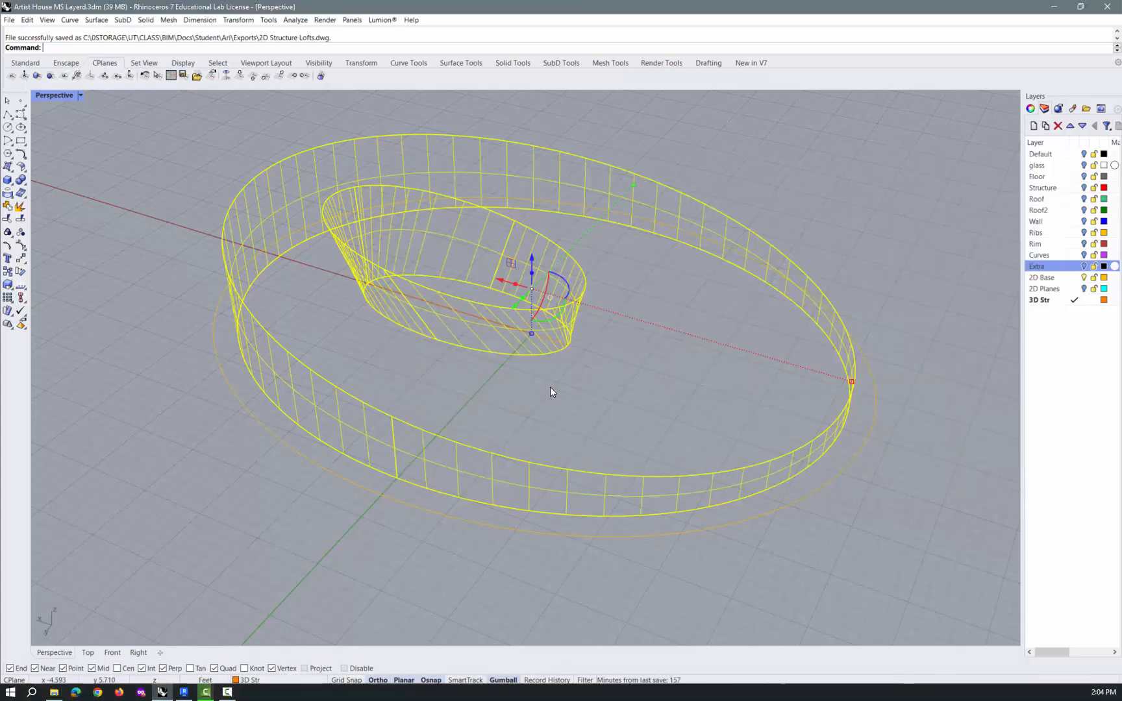
pyautogui.click(552, 390)
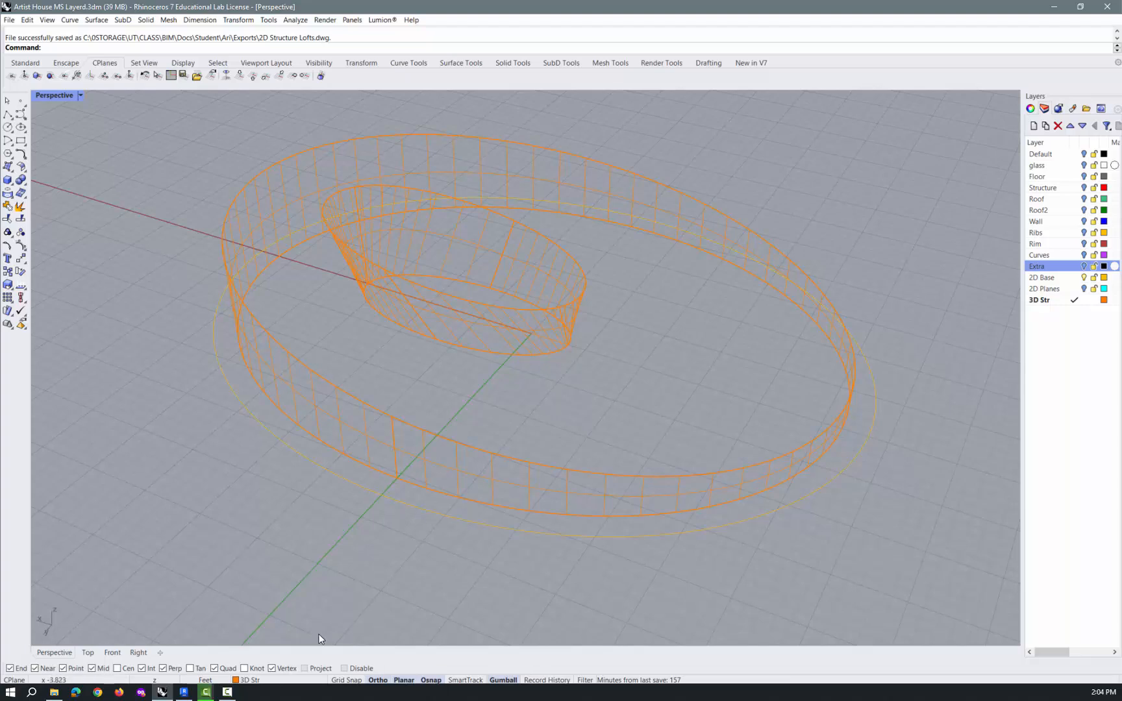
# Step: Switch to Revit, discard the unfinished sweep path, and cancel the sweep along with the in-place model
pyautogui.moveTo(181, 694)
pyautogui.click(189, 661)
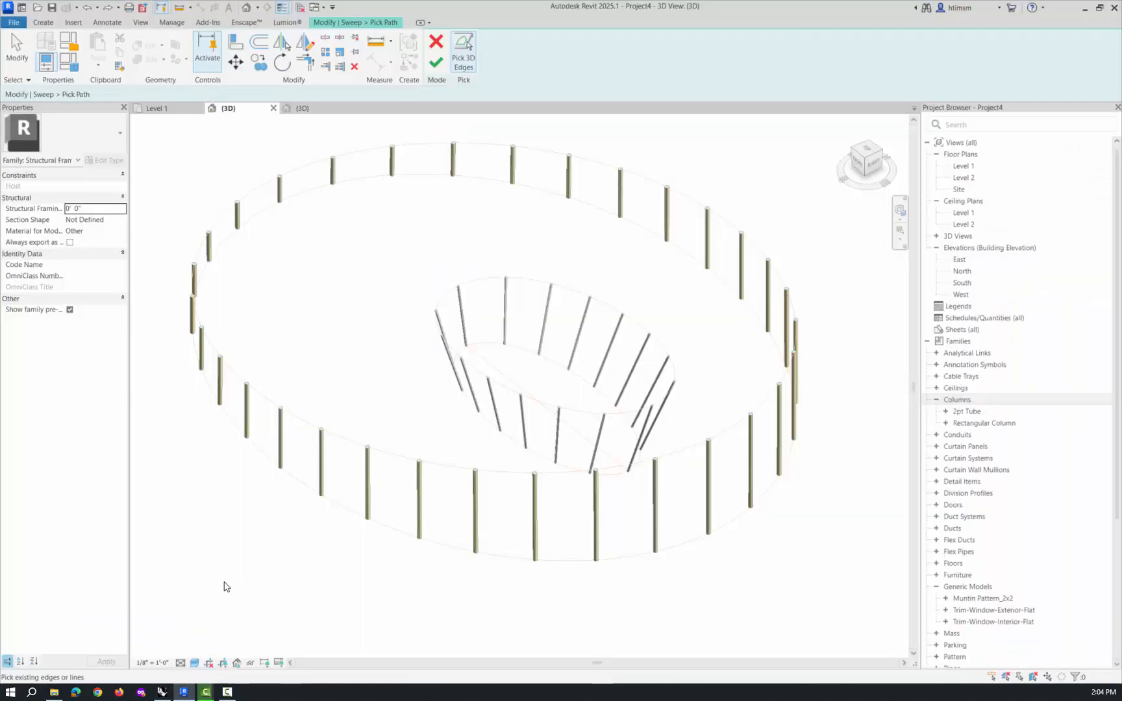
pyautogui.click(436, 43)
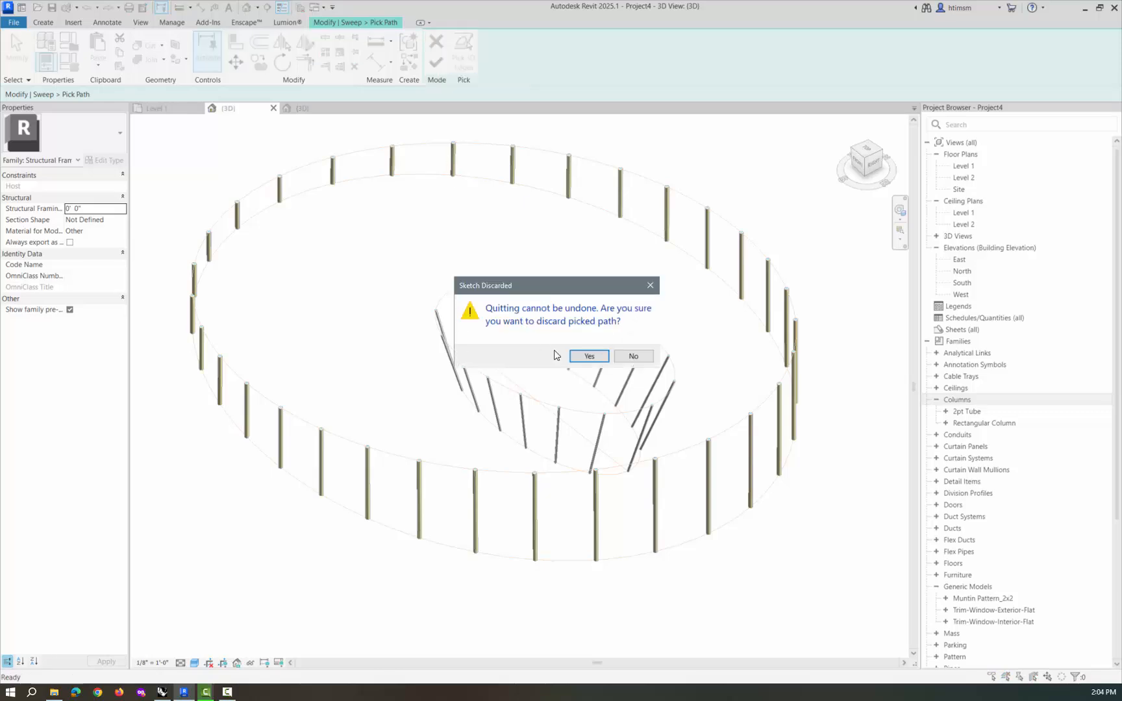
pyautogui.click(588, 357)
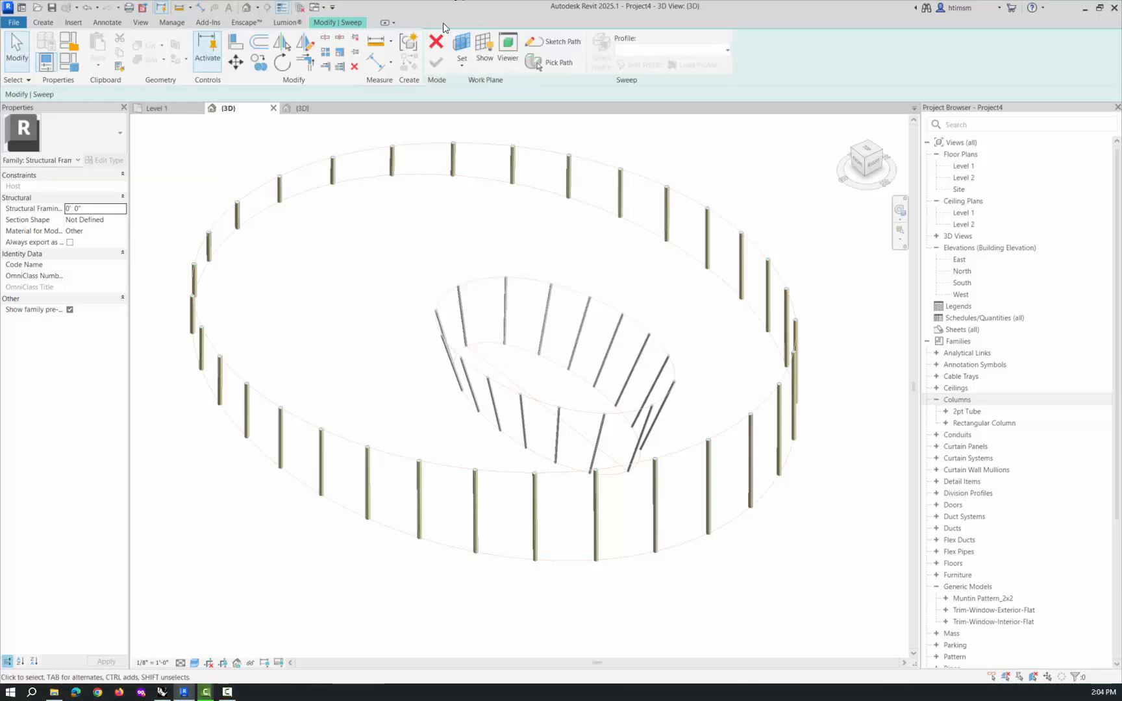
pyautogui.click(436, 42)
pyautogui.click(462, 47)
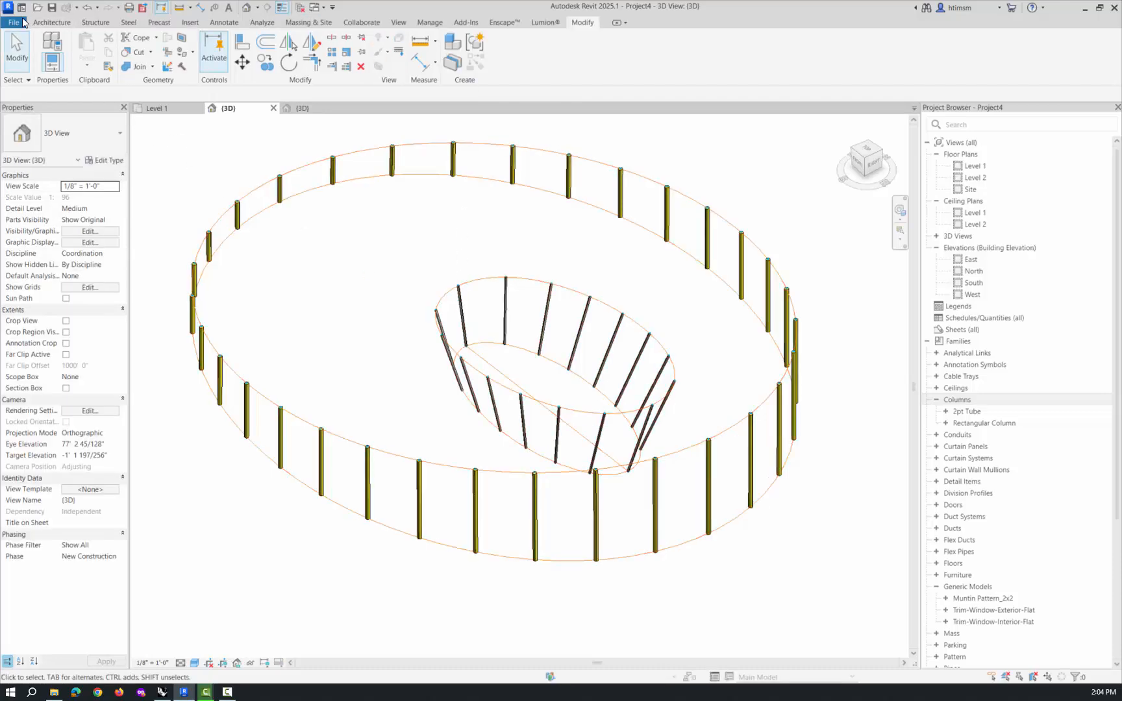
# Step: Link the CAD file 2D Structure Lofts.dwg, positioned Origin to Internal Origin at Level 1
pyautogui.click(52, 22)
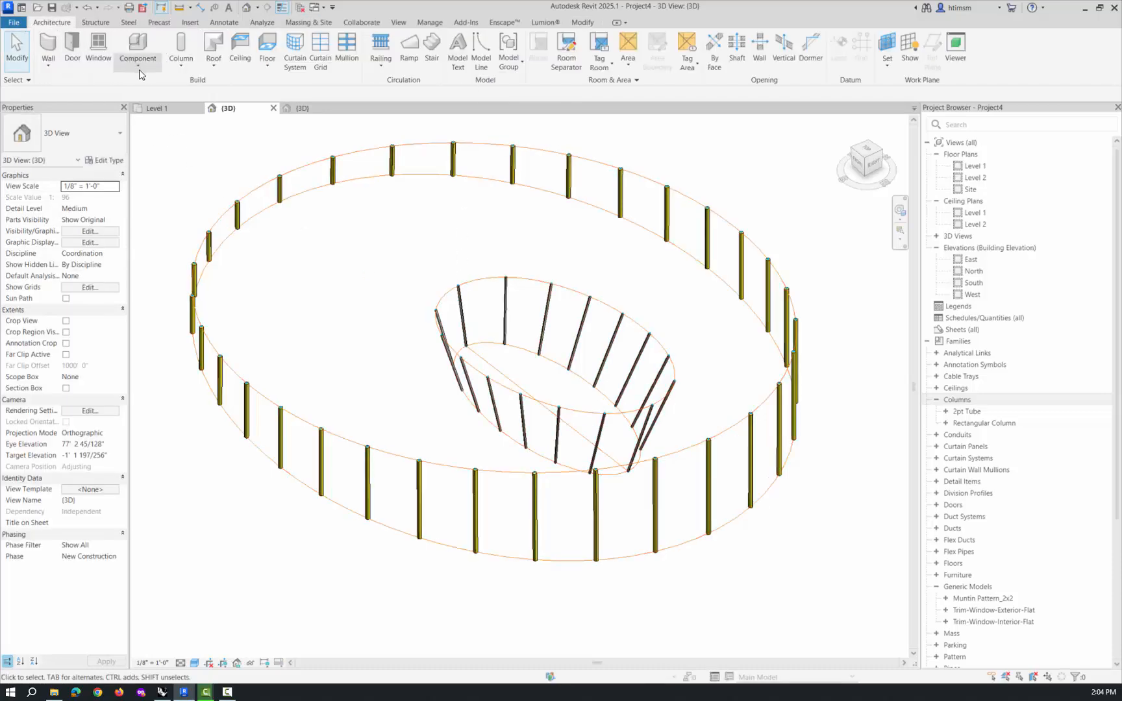
pyautogui.scroll(-4, 117, 69)
pyautogui.click(91, 52)
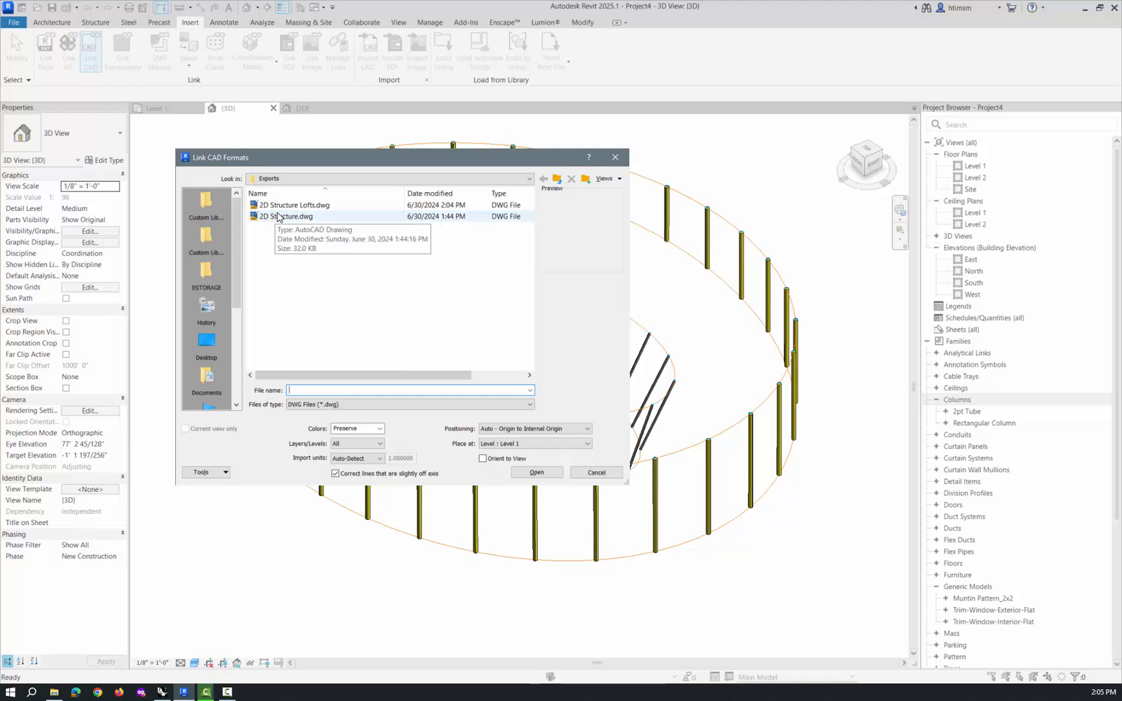
pyautogui.click(284, 207)
pyautogui.click(545, 473)
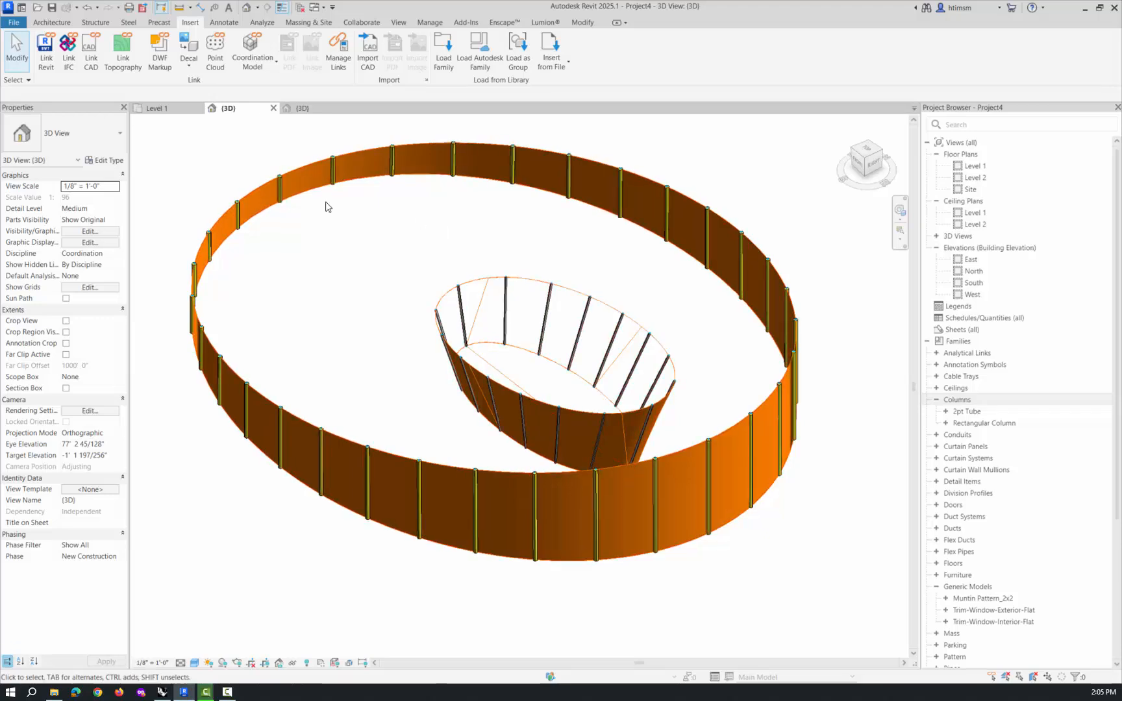
# Step: Create an in-place model in the Structural Framing category, accepting the name Structural Framing 1
pyautogui.click(52, 22)
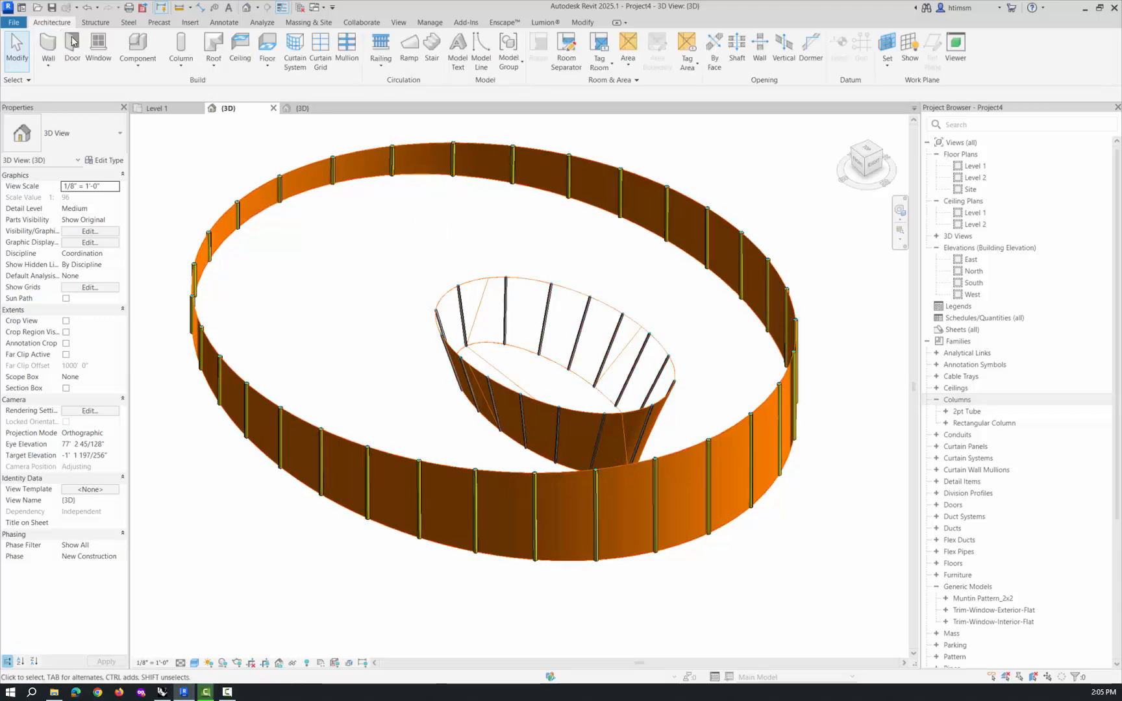
pyautogui.click(137, 67)
pyautogui.click(156, 119)
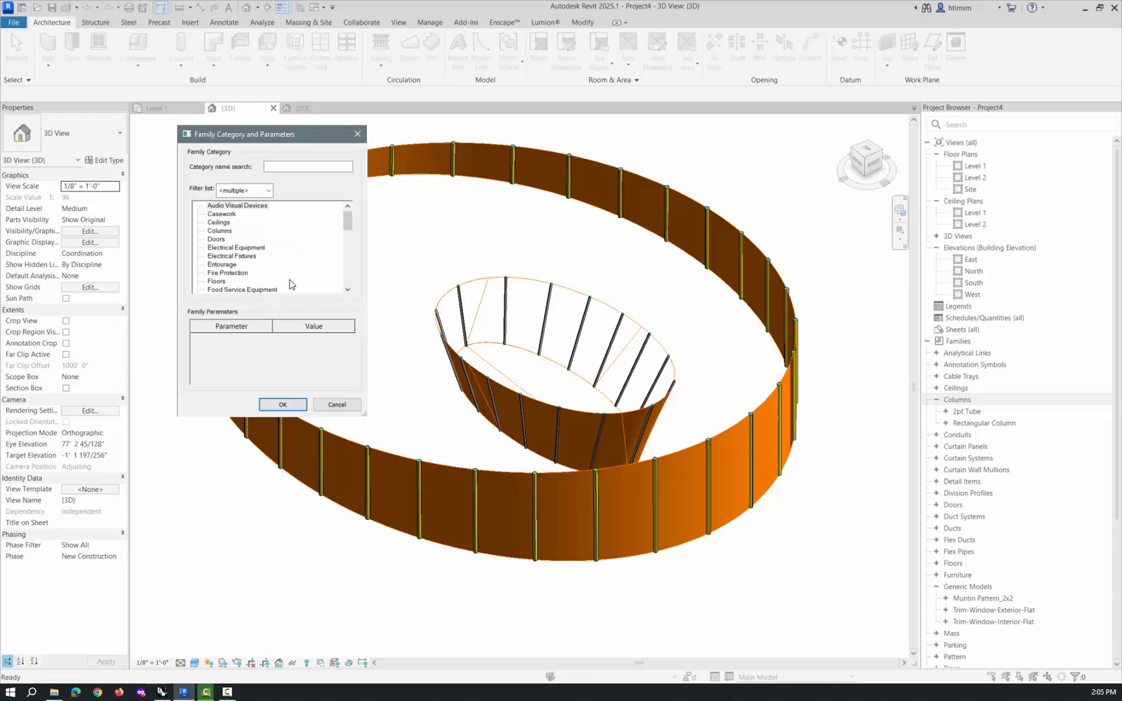
pyautogui.moveTo(348, 223); pyautogui.dragTo(345, 274)
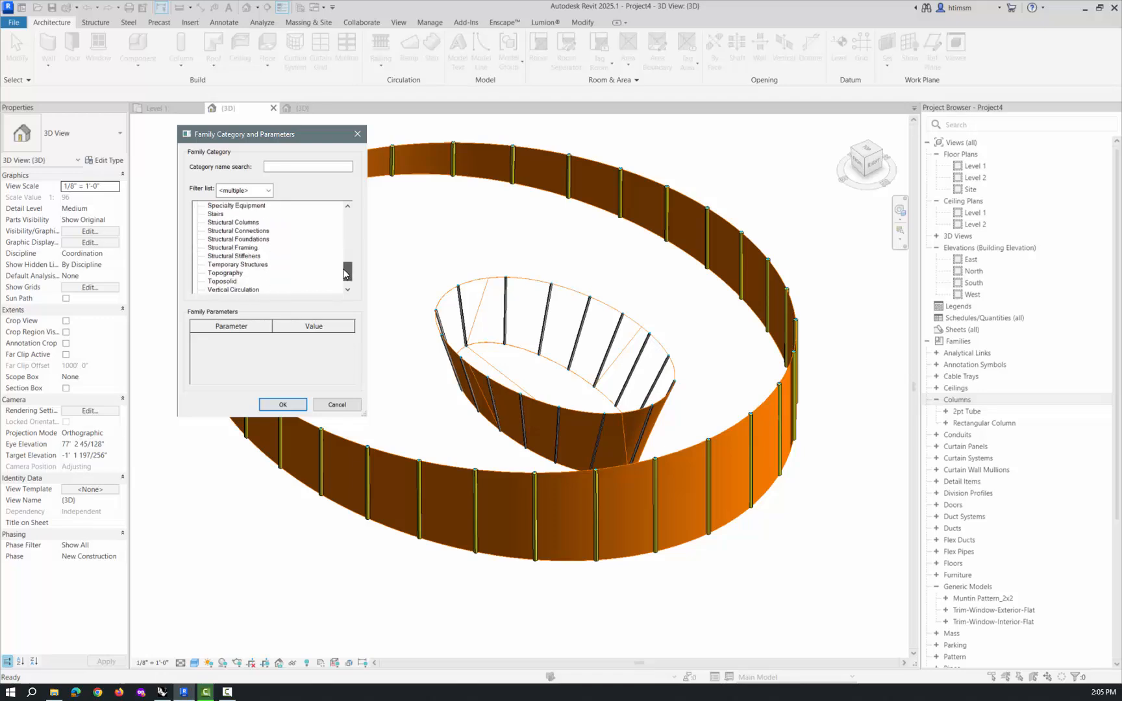
pyautogui.click(246, 248)
pyautogui.click(296, 407)
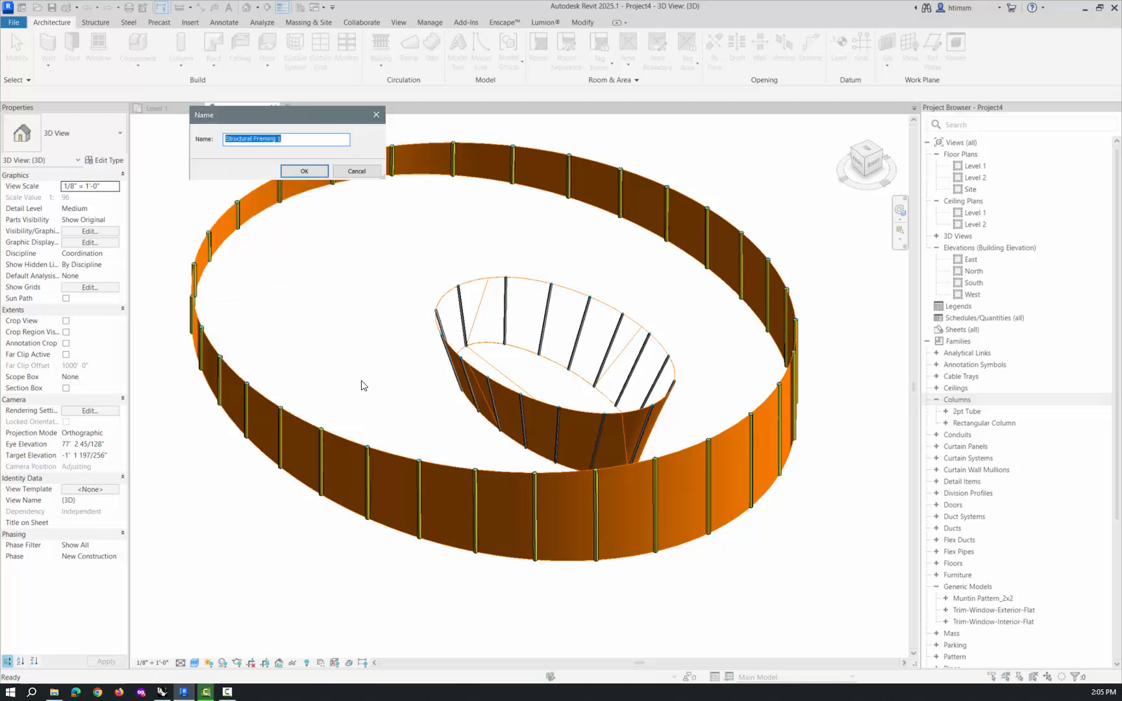
pyautogui.click(304, 170)
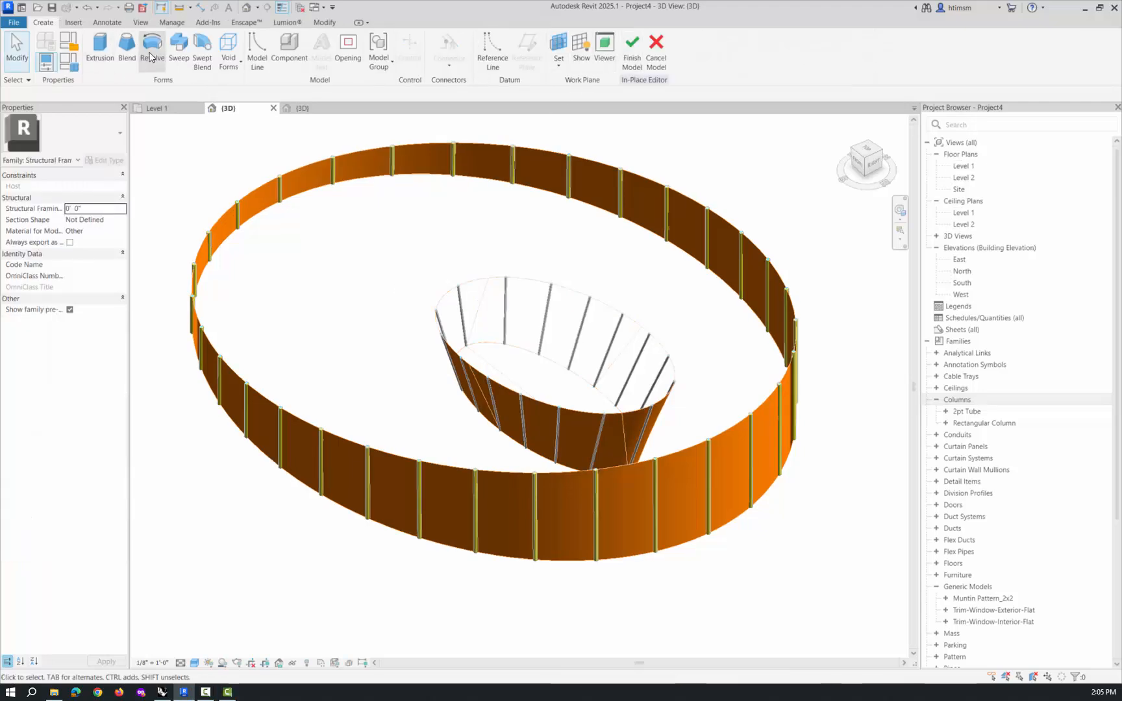
# Step: Start a Sweep in the in-place structural framing model
pyautogui.click(177, 47)
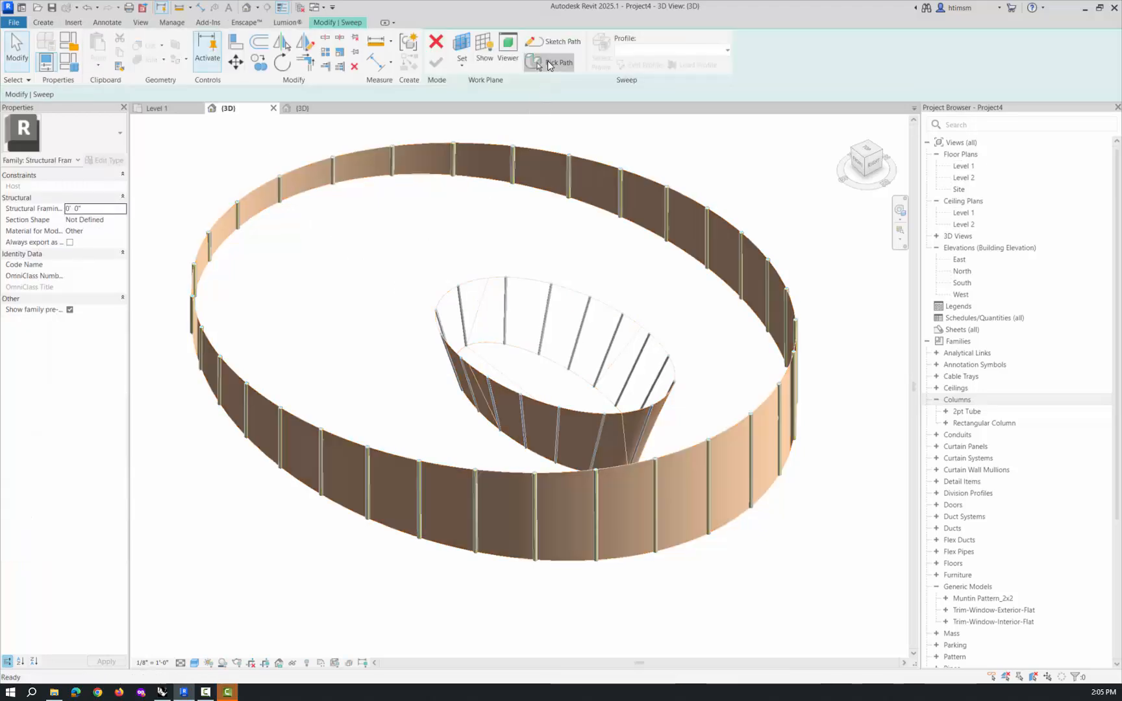
pyautogui.click(547, 61)
pyautogui.click(503, 143)
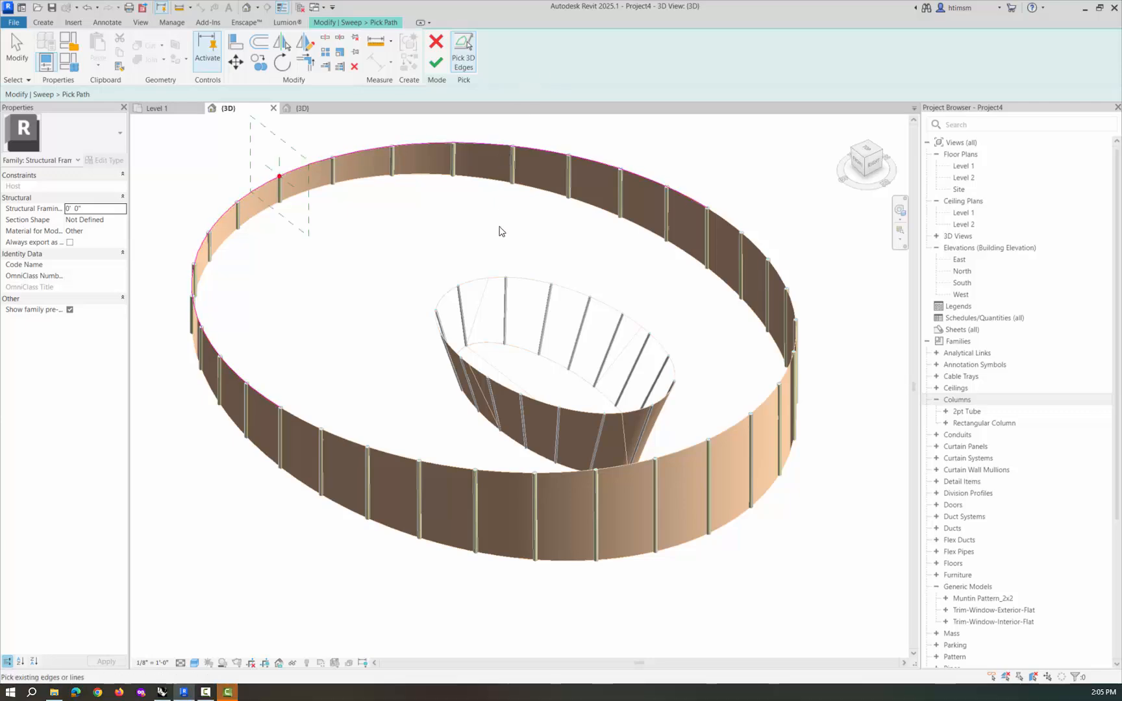
pyautogui.click(758, 249)
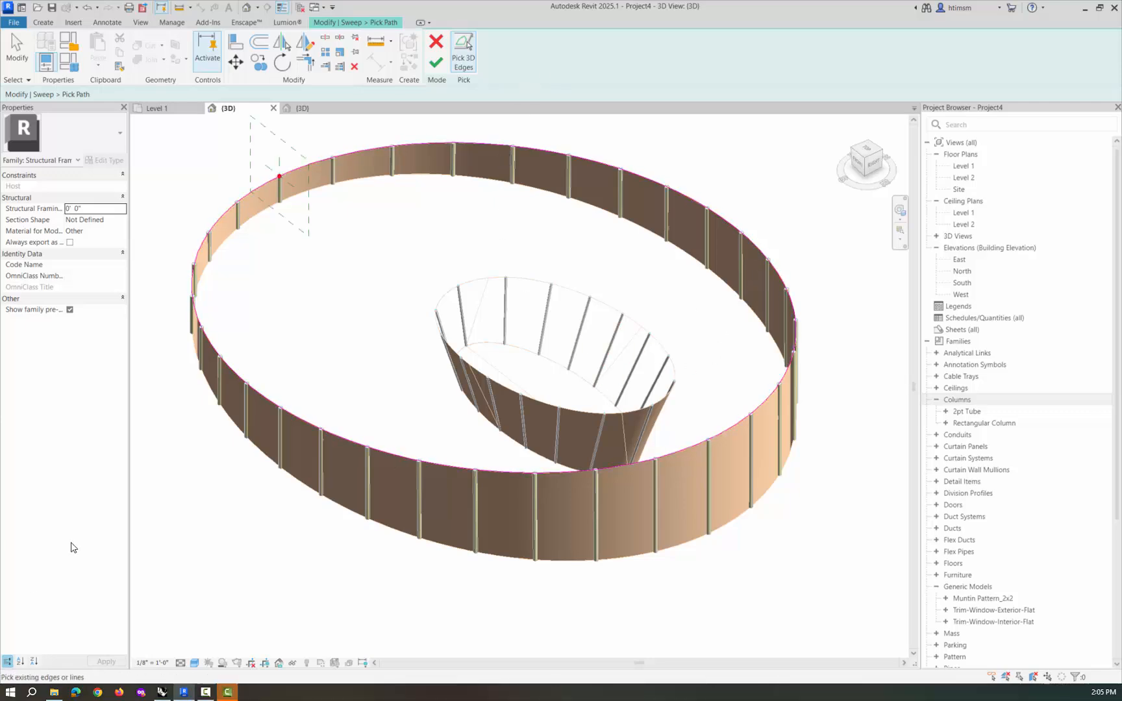
pyautogui.click(194, 663)
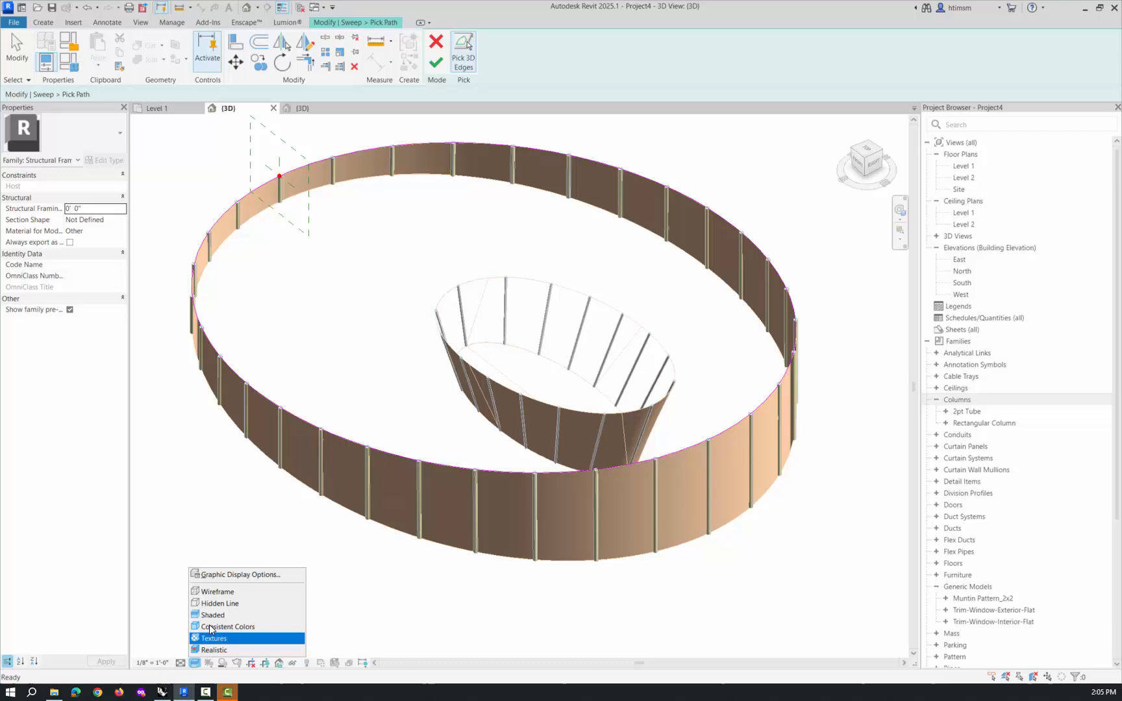
pyautogui.click(215, 591)
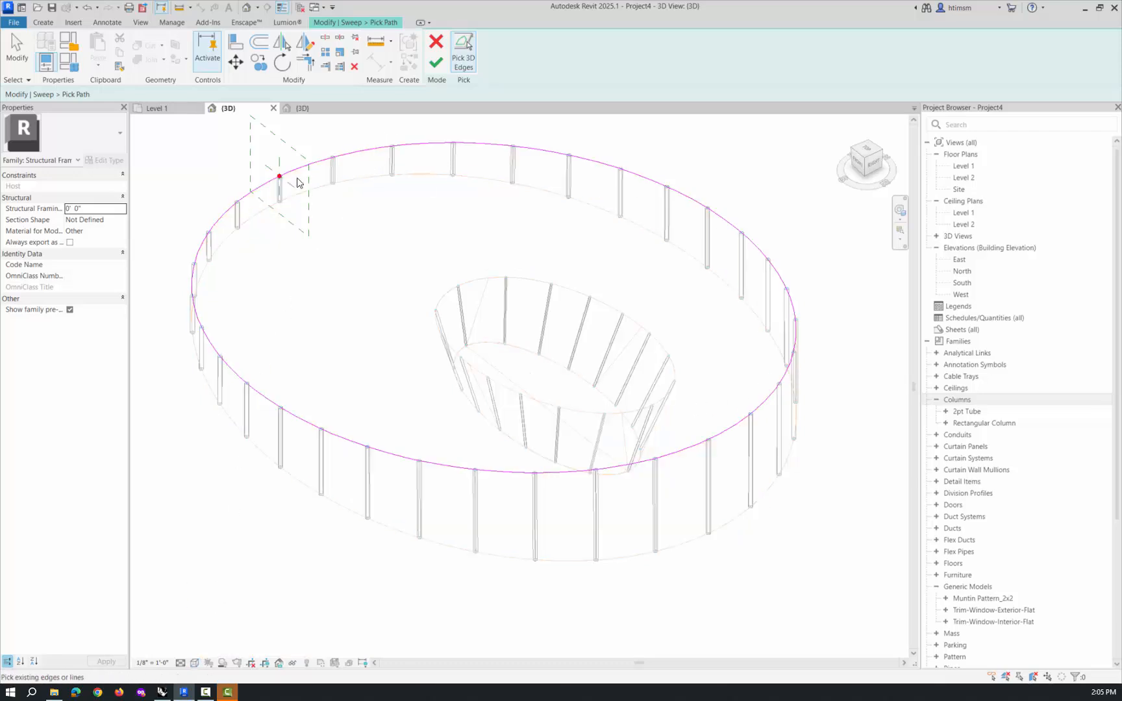
pyautogui.click(436, 42)
pyautogui.click(589, 356)
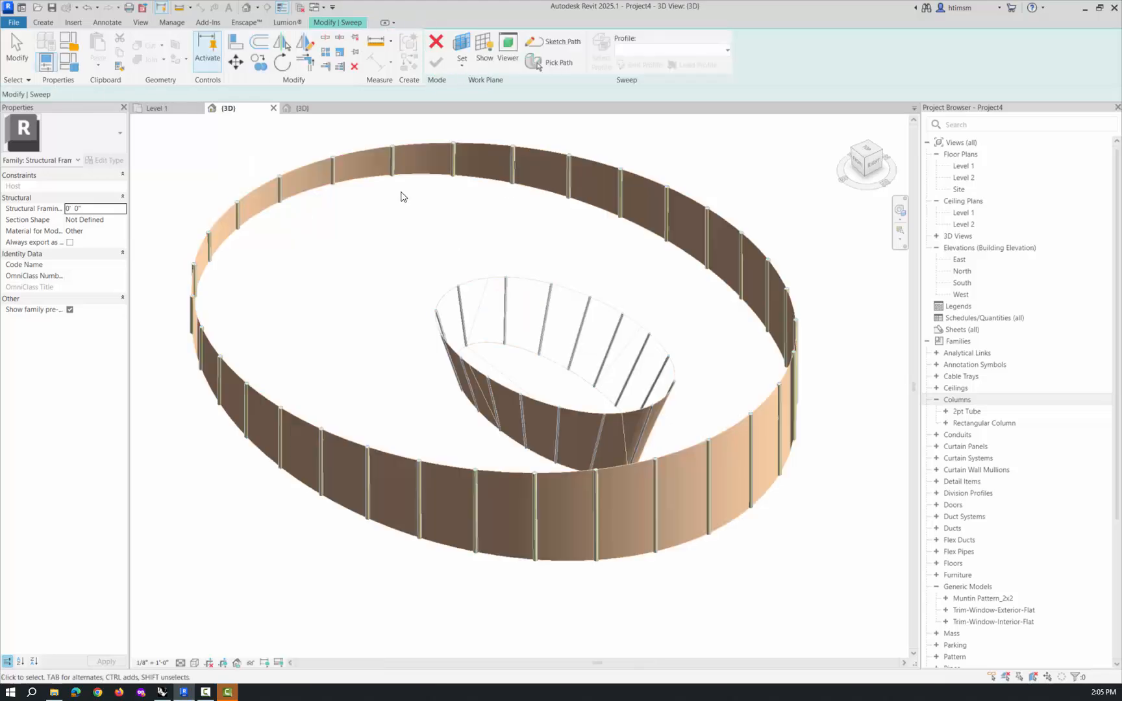
# Step: Display the view in Wireframe and pick the outer ring's two upper edges as the sweep path, completing the path
pyautogui.click(195, 662)
pyautogui.click(218, 592)
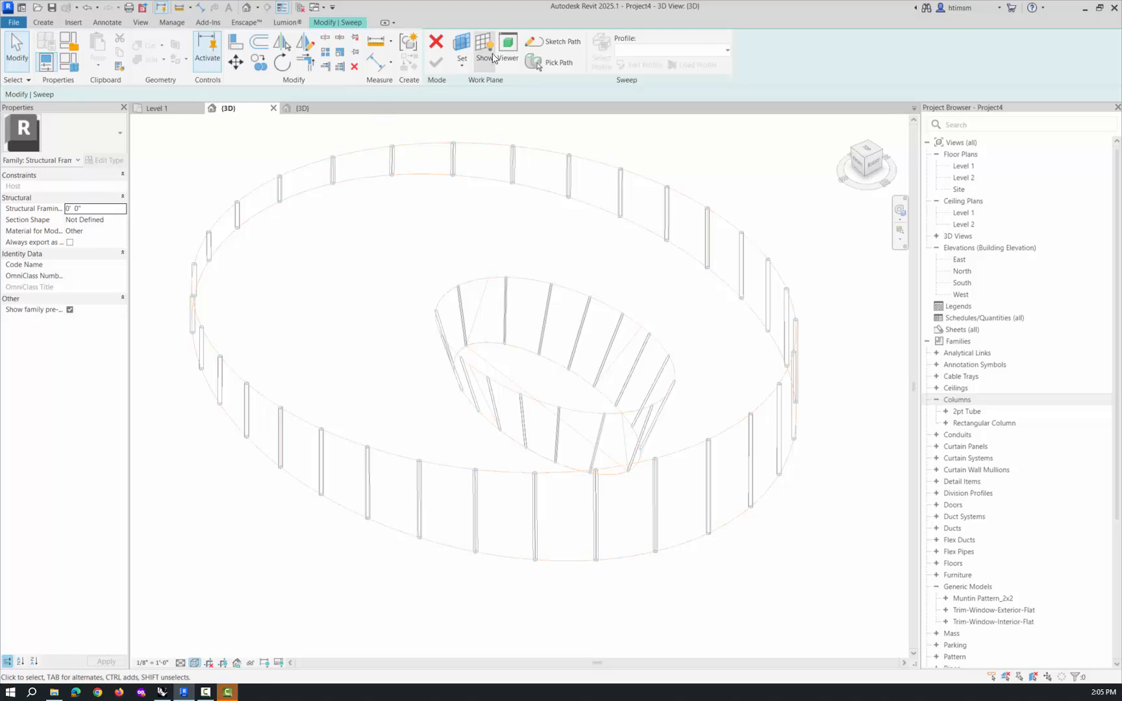
pyautogui.click(546, 63)
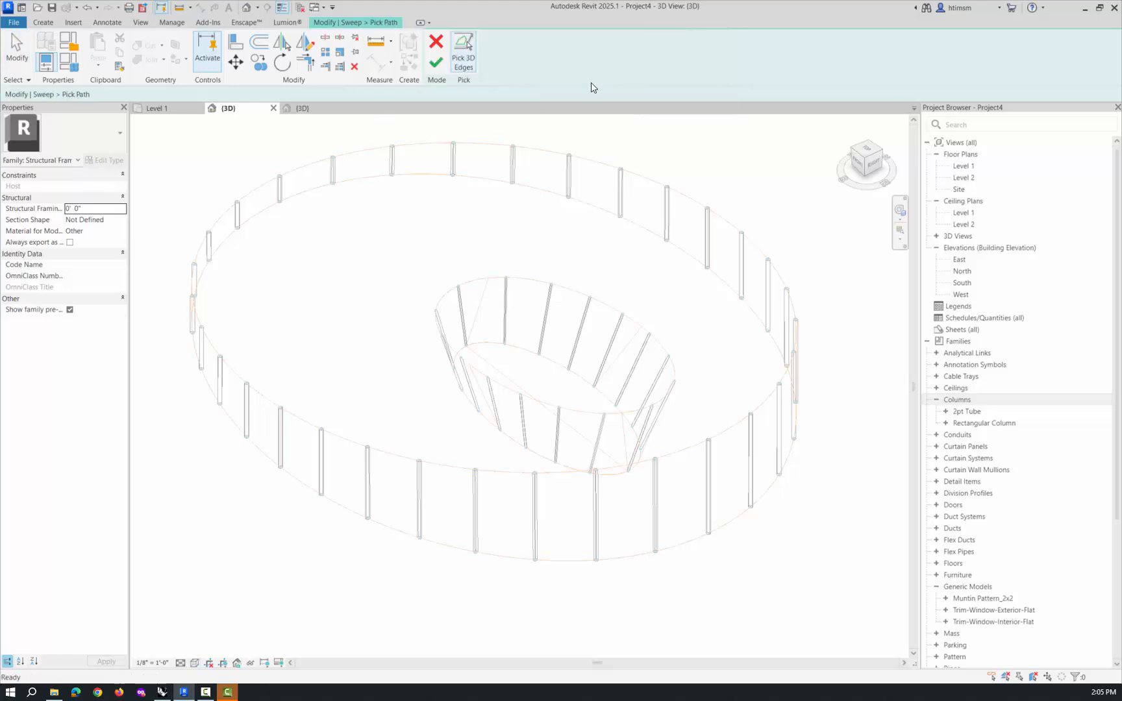
pyautogui.click(464, 62)
pyautogui.click(381, 154)
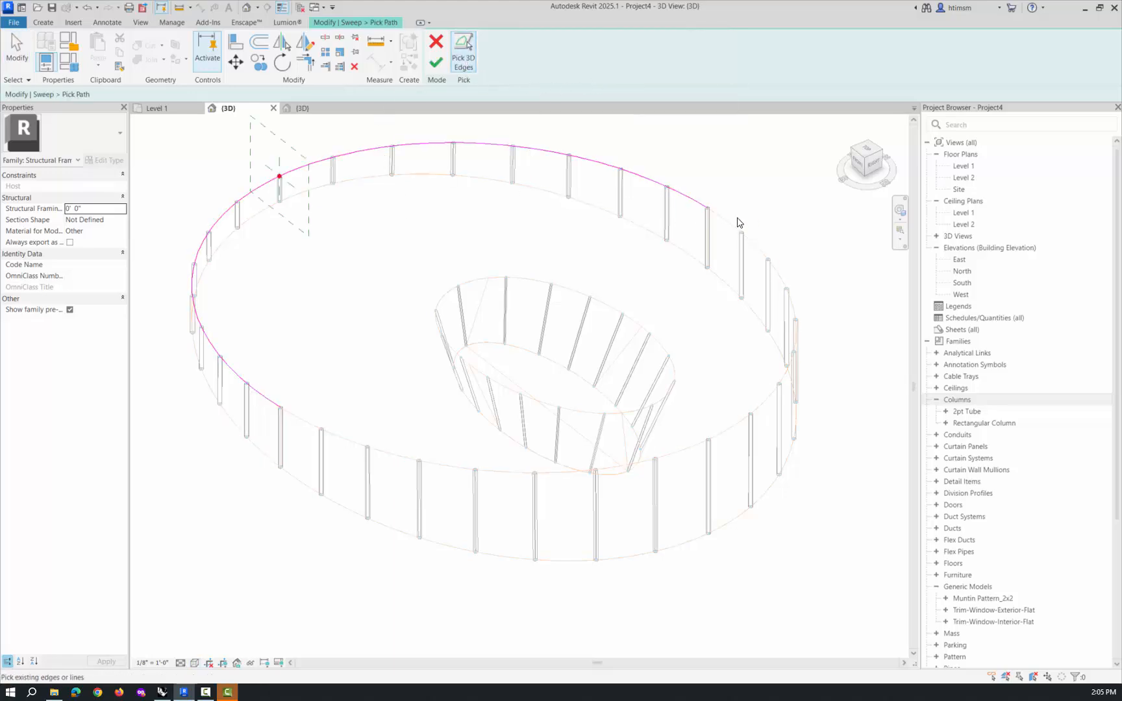
pyautogui.click(728, 221)
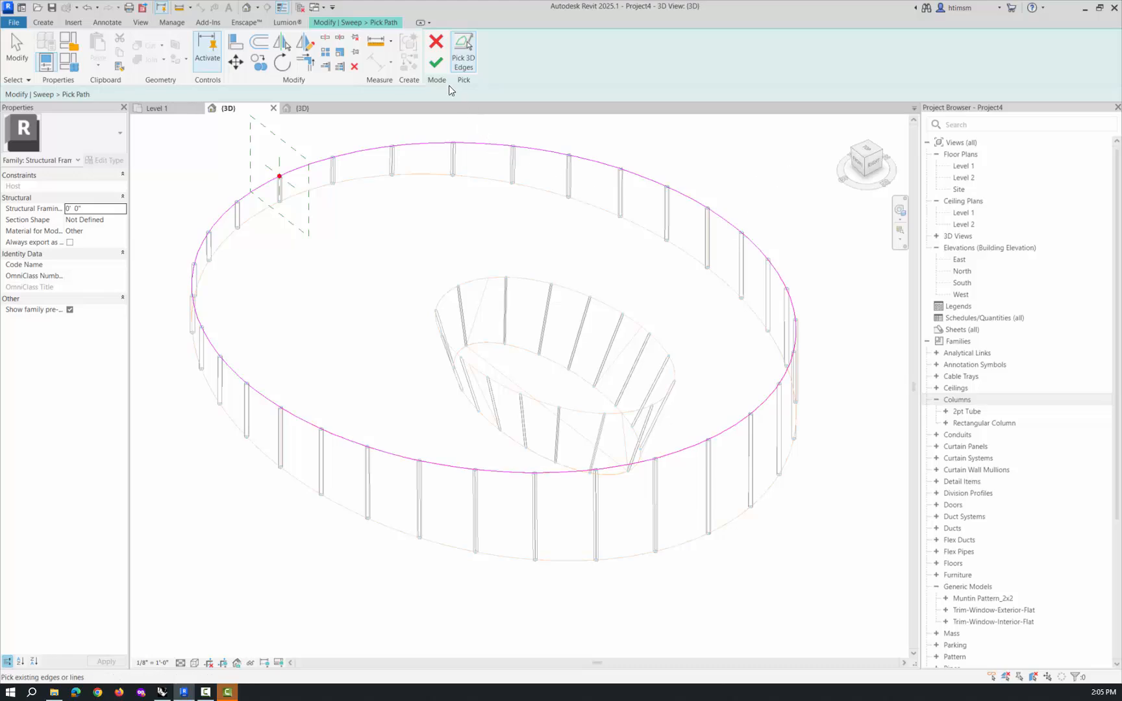
pyautogui.click(433, 68)
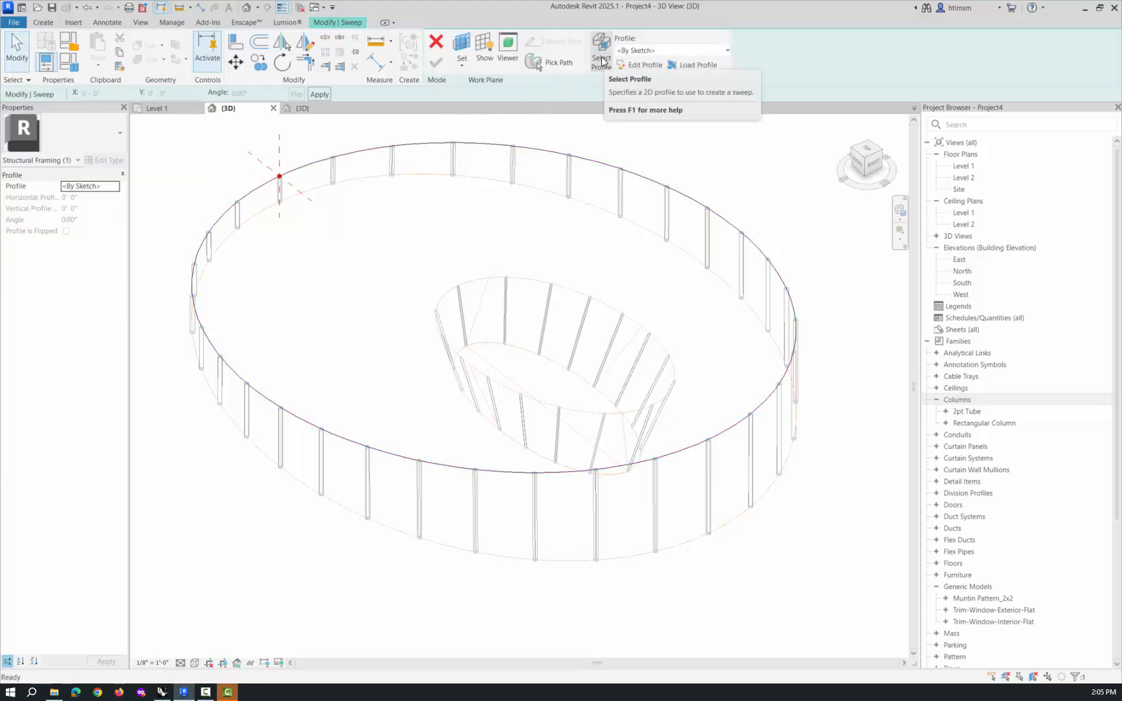
# Step: Sketch a circular sweep profile about 10 inches in diameter, centred on the path point at the outer ring's upper edge
pyautogui.click(640, 65)
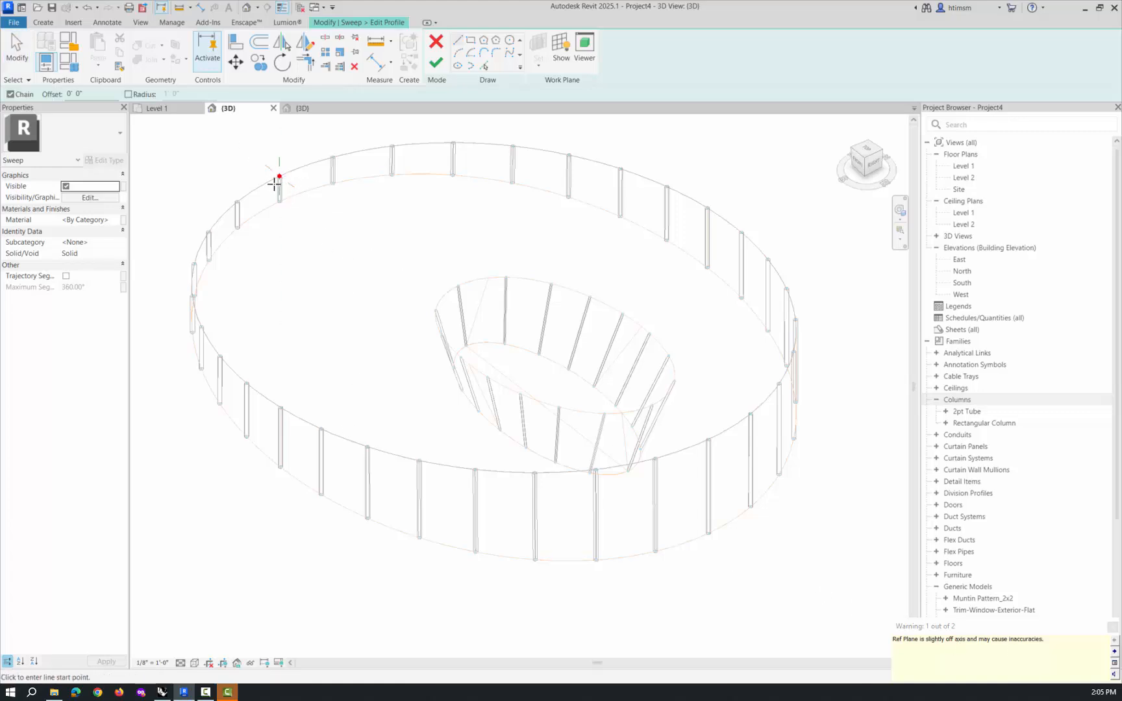
pyautogui.click(509, 40)
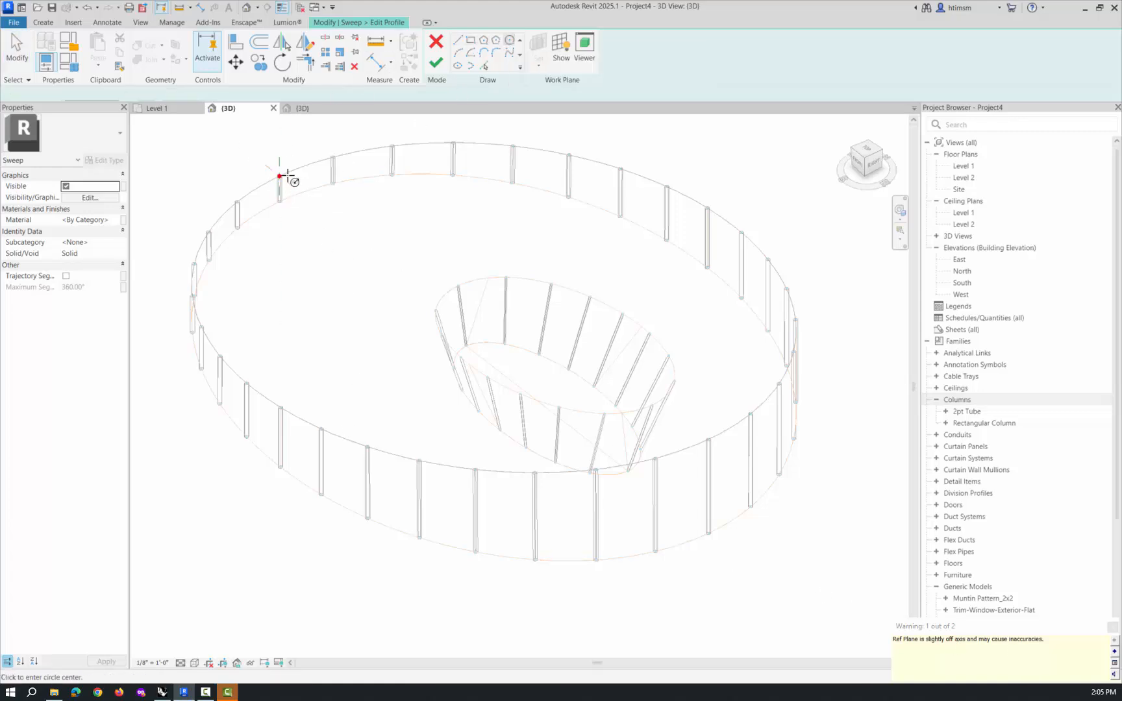
pyautogui.scroll(5, 306, 172)
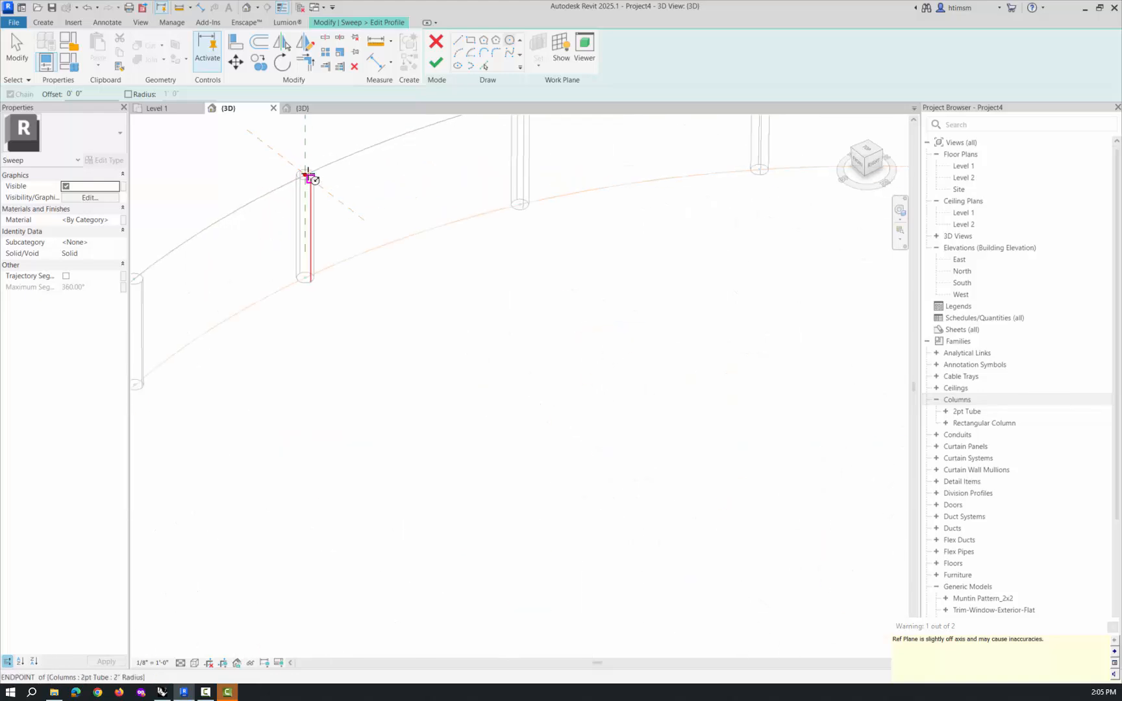
pyautogui.click(306, 174)
pyautogui.click(317, 189)
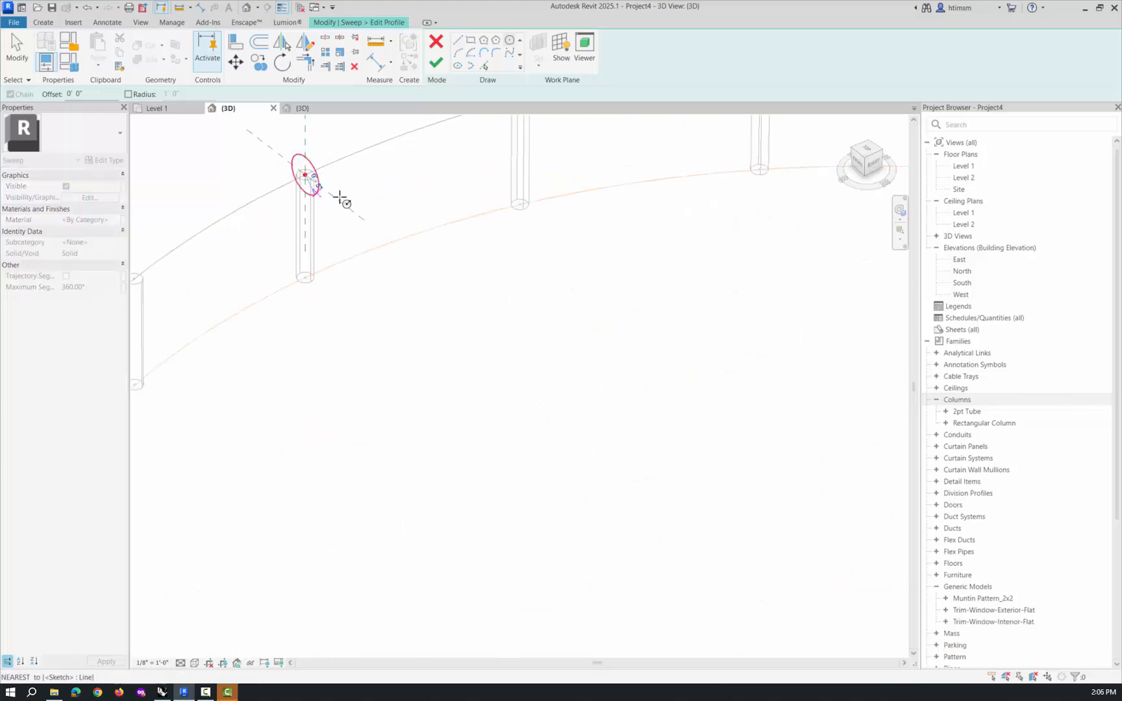
pyautogui.press('Escape')
pyautogui.press('Escape')
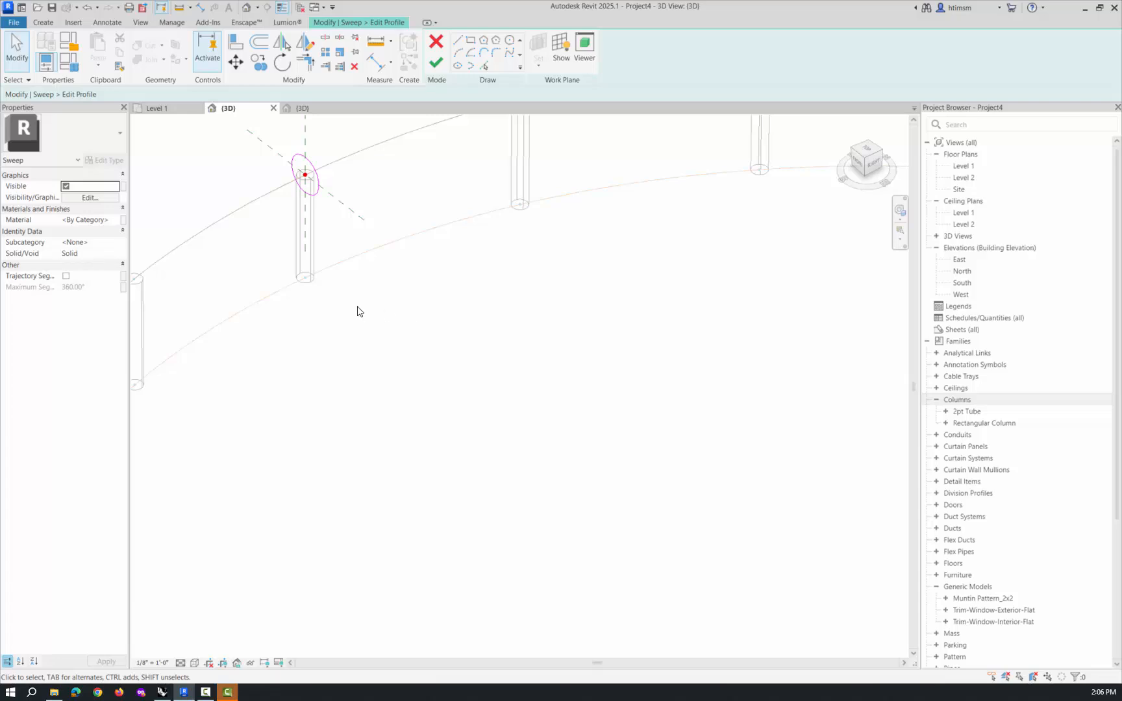
# Step: Add a diameter dimension to the circular sweep profile
pyautogui.keyDown('shift'); pyautogui.moveTo(360, 312); pyautogui.dragTo(390, 285, button='middle'); pyautogui.keyUp('shift')
pyautogui.scroll(-2, 391, 284)
pyautogui.scroll(3, 308, 299)
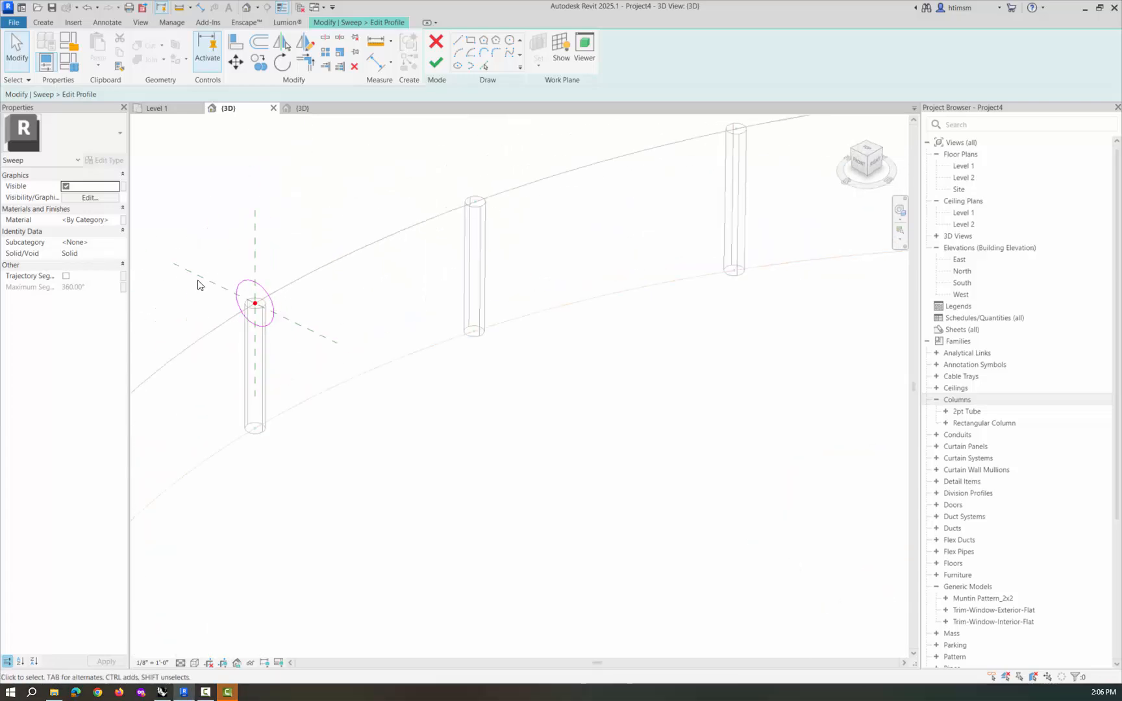
pyautogui.scroll(3, 199, 285)
pyautogui.click(339, 363)
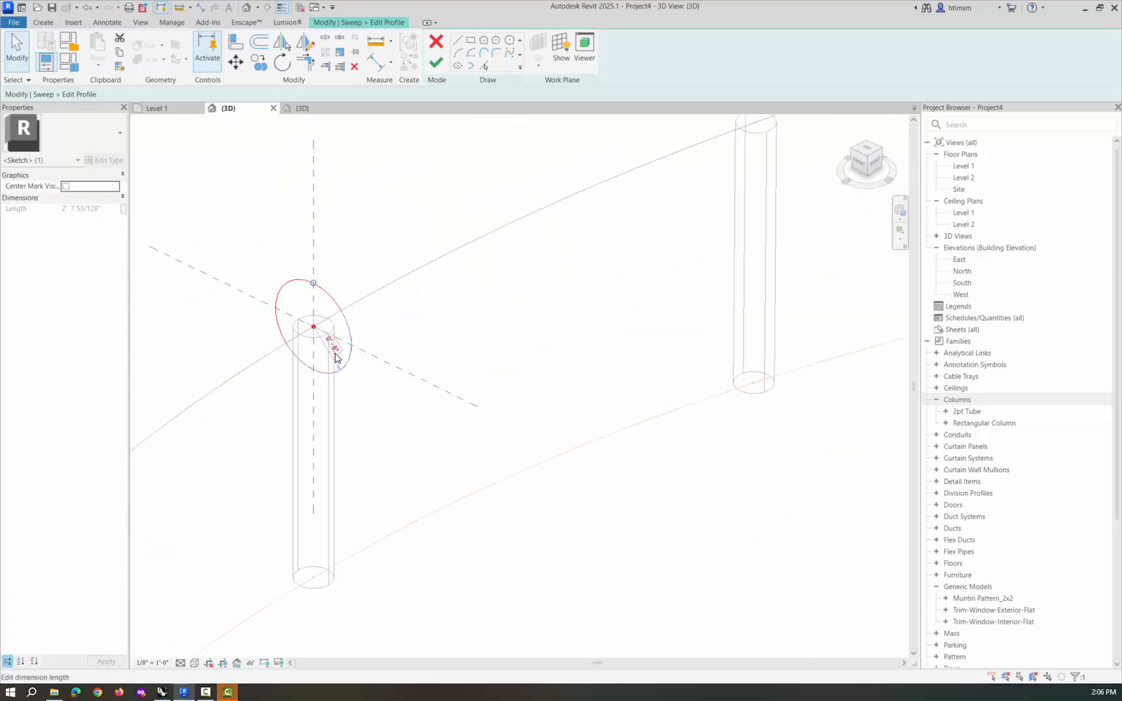
pyautogui.click(345, 255)
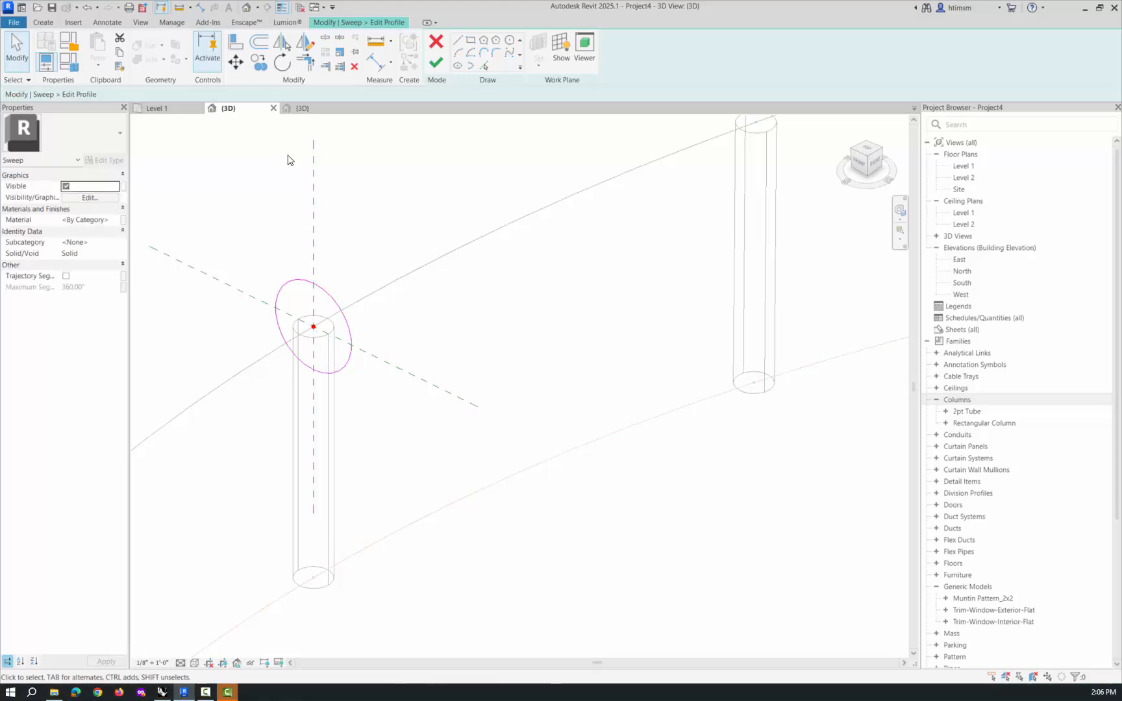
pyautogui.click(108, 22)
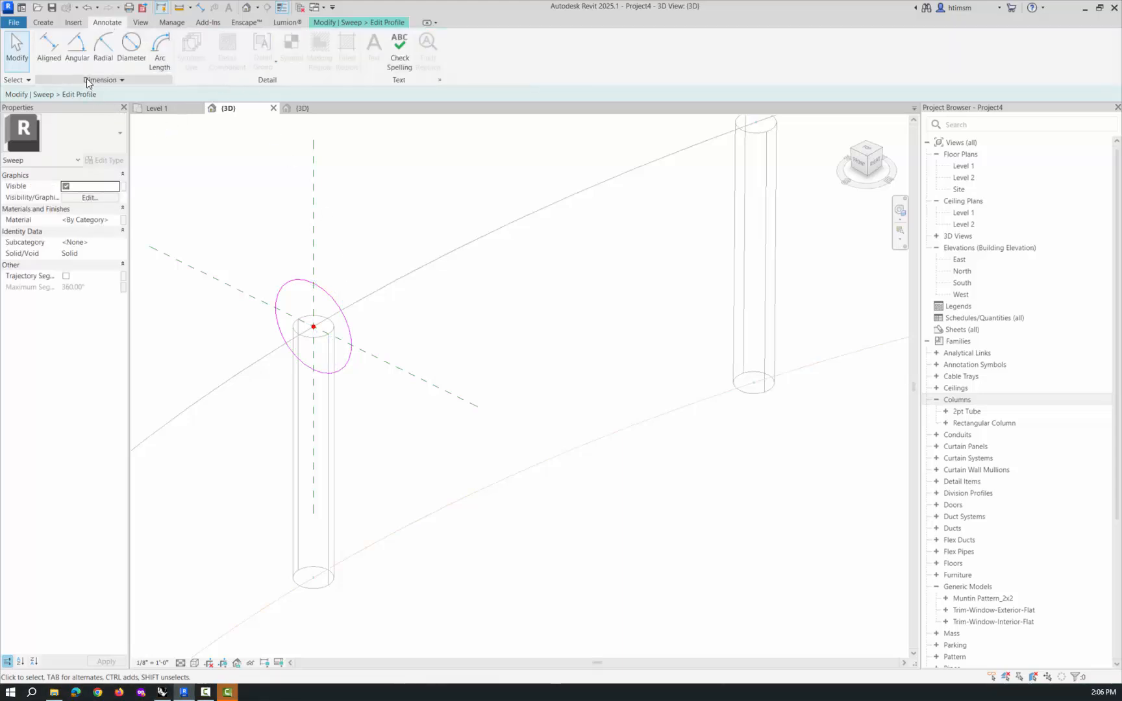
pyautogui.click(131, 44)
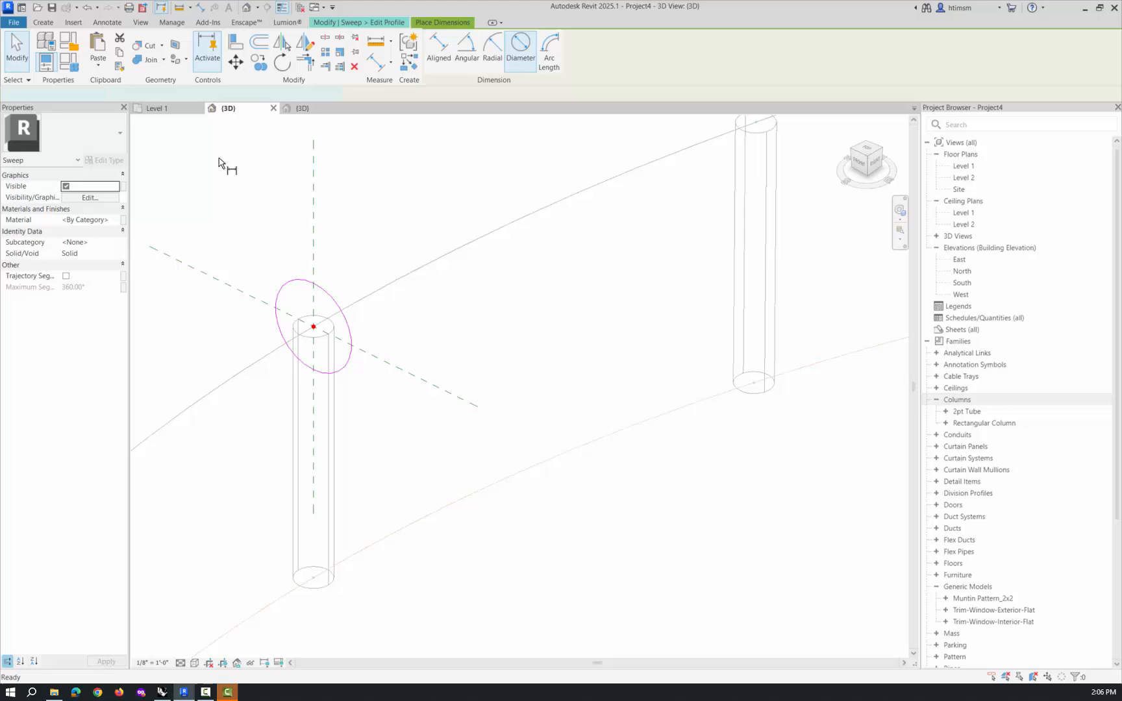
pyautogui.click(292, 289)
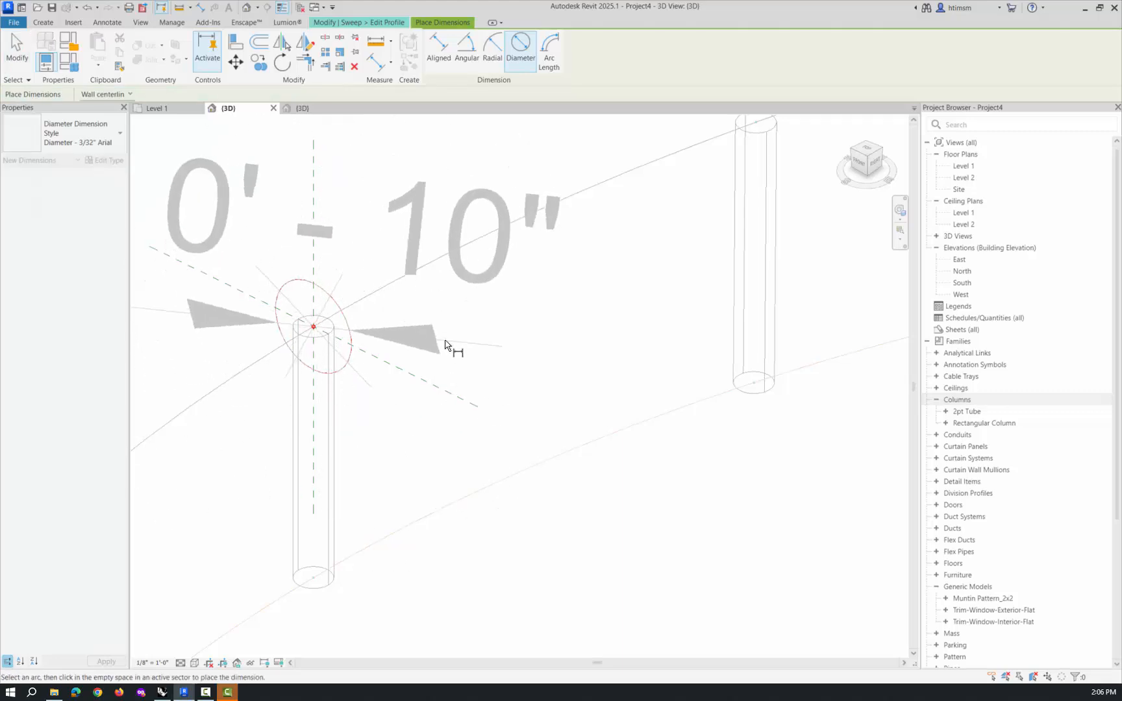
pyautogui.scroll(-2, 541, 398)
pyautogui.click(540, 399)
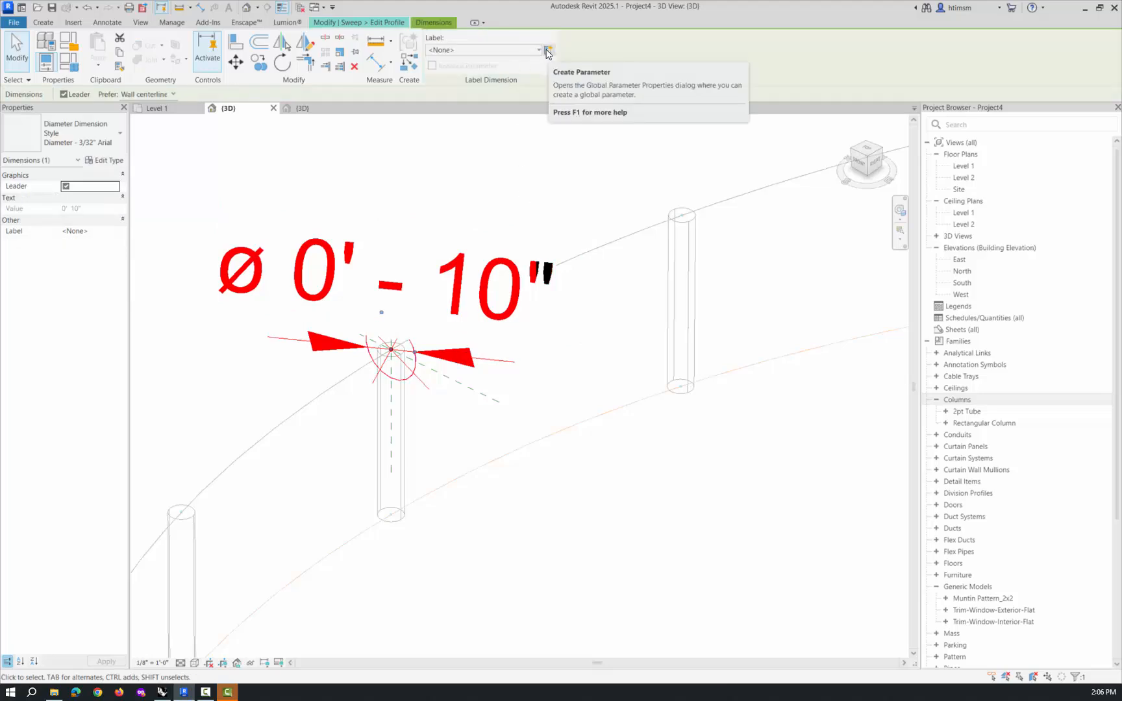
# Step: Label the profile's diameter dimension with a new family type parameter named diameter
pyautogui.click(548, 51)
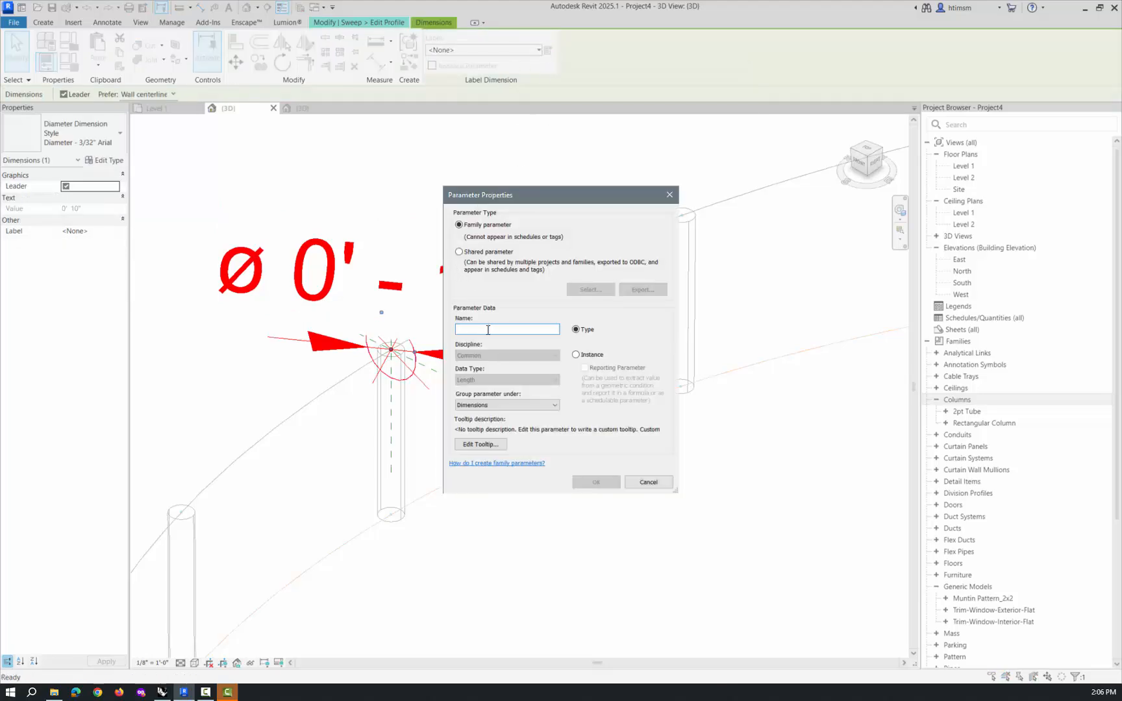
pyautogui.write('diameter')
pyautogui.press('Return')
pyautogui.click(490, 199)
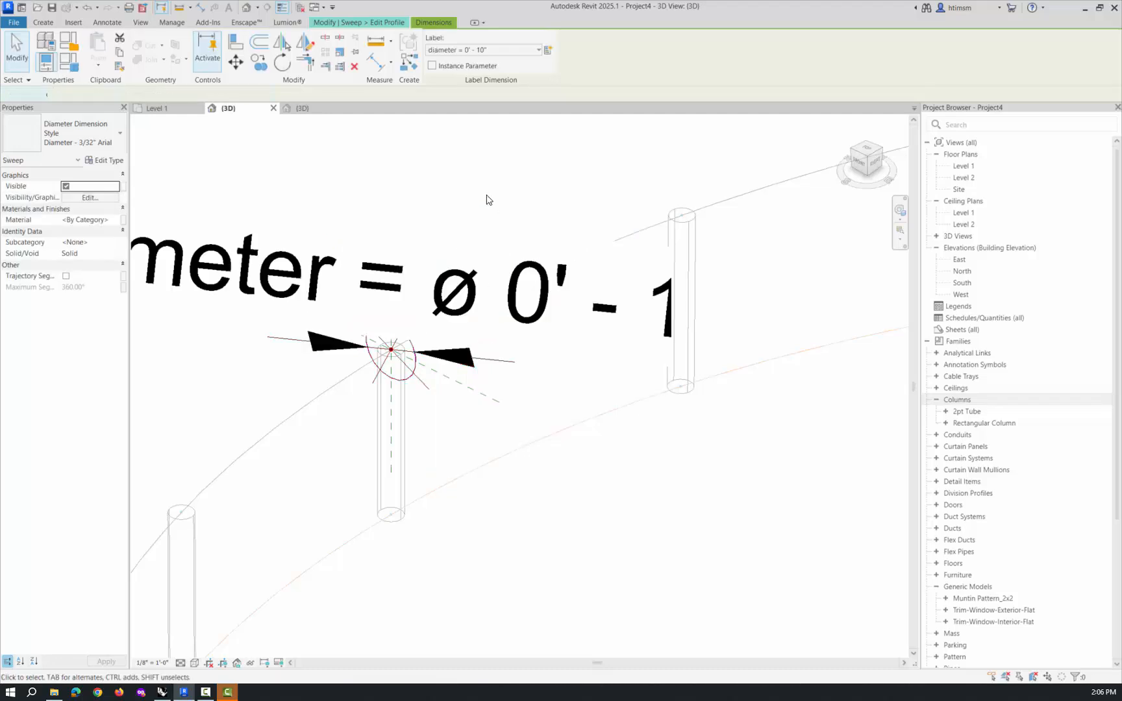
# Step: Finish the circular profile and complete the sweep around the outer ring's upper edge
pyautogui.scroll(-2, 407, 246)
pyautogui.click(438, 67)
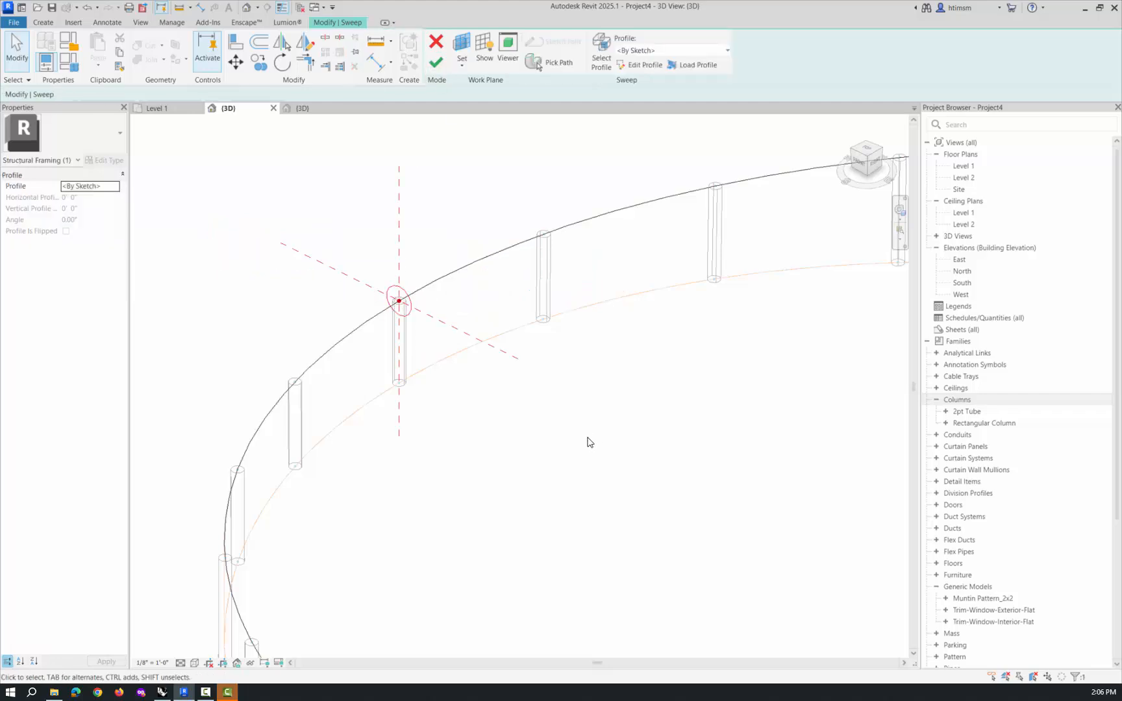
pyautogui.click(436, 63)
pyautogui.scroll(-5, 351, 263)
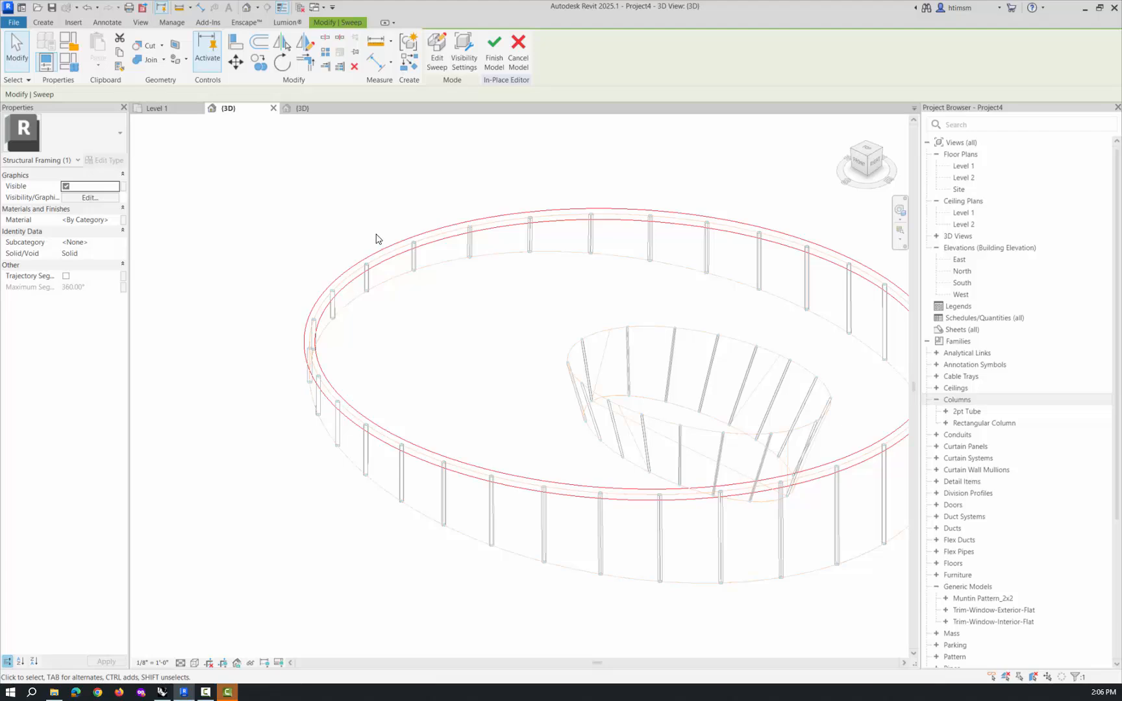
# Step: Associate the sweep's material with a new family type parameter named Material
pyautogui.click(123, 221)
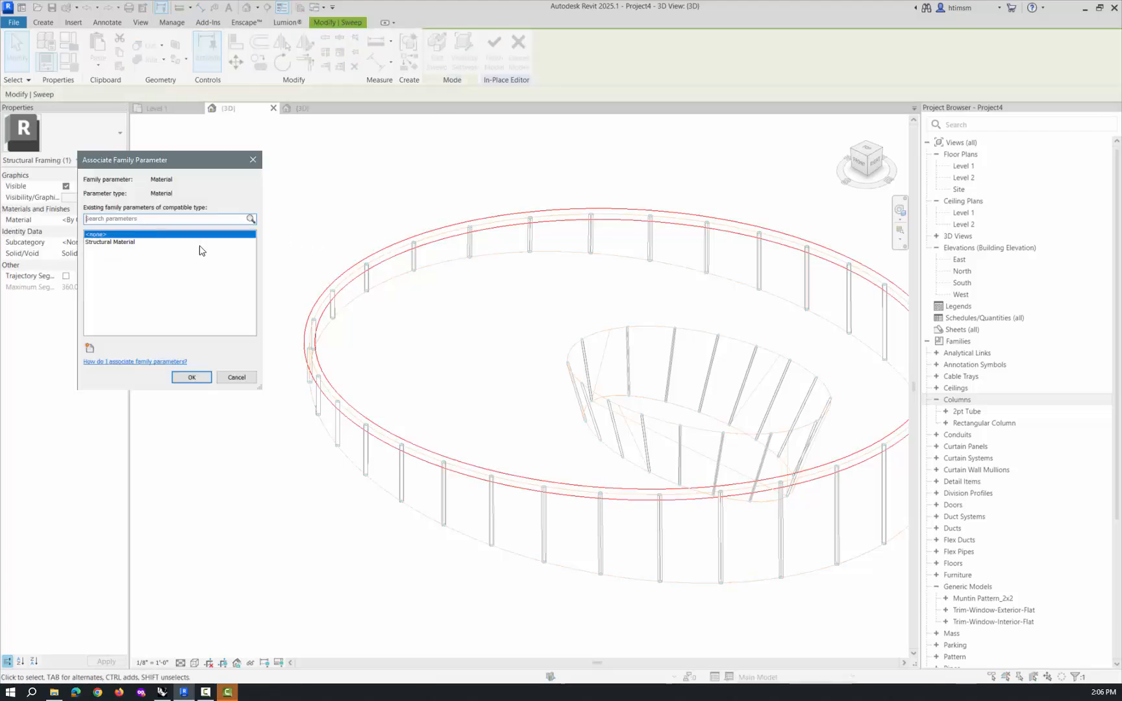
pyautogui.click(89, 349)
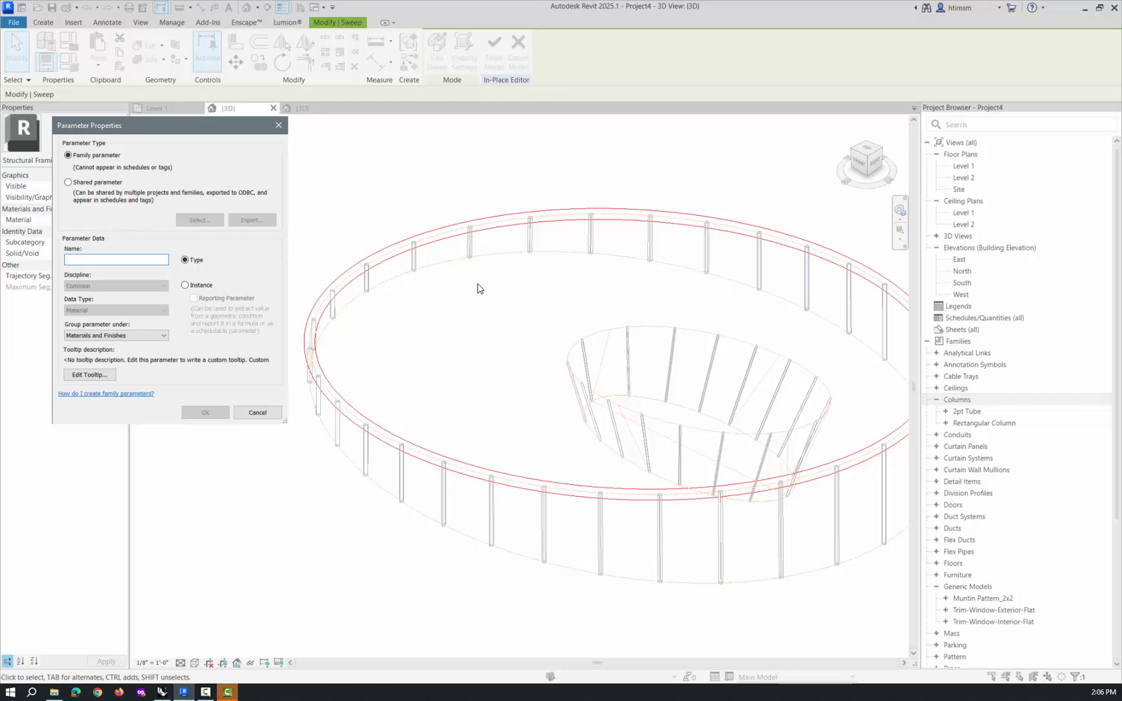
pyautogui.write('Material')
pyautogui.press('Return')
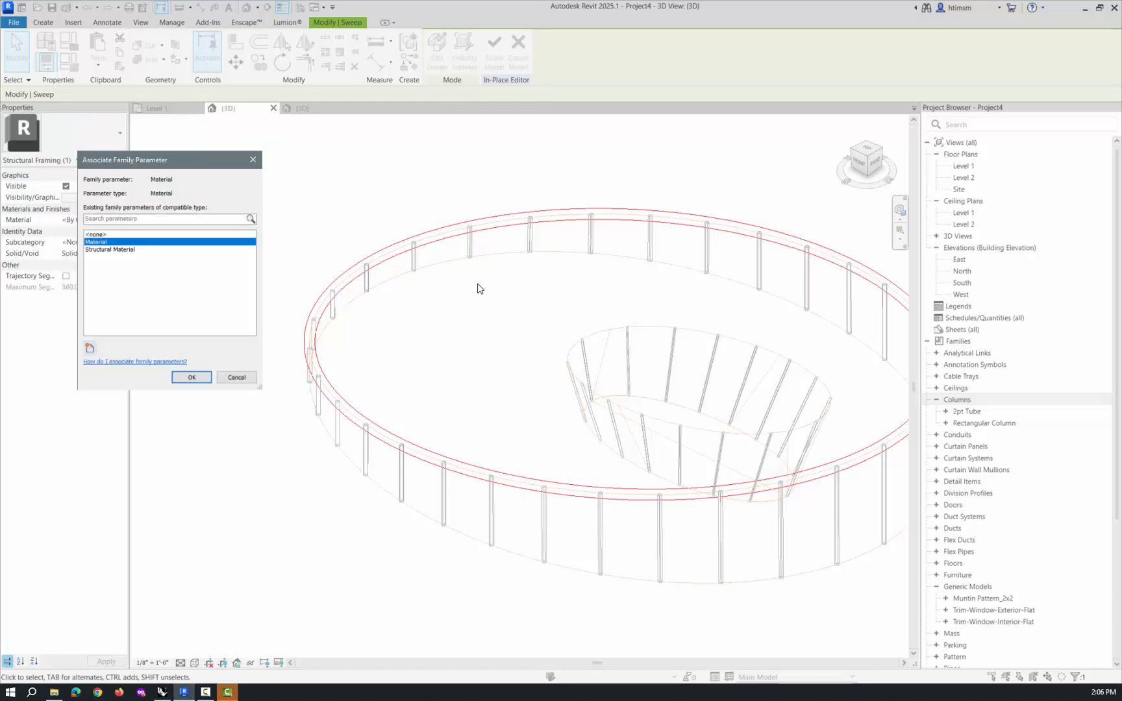
pyautogui.click(191, 377)
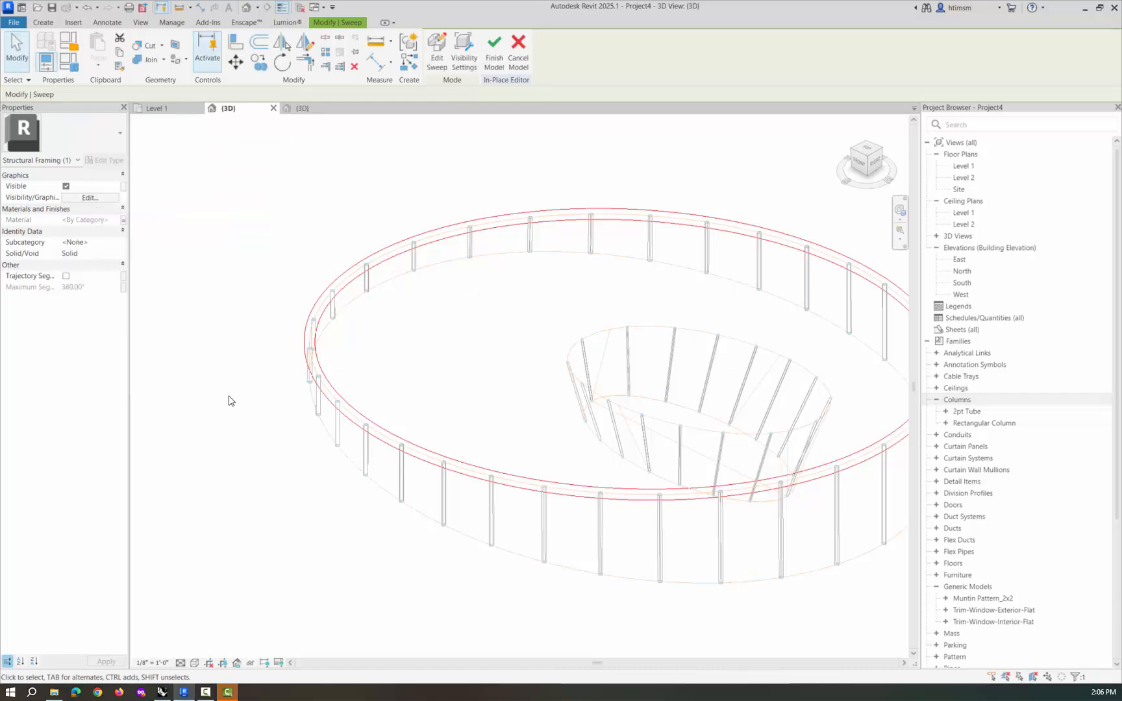
# Step: Start a second sweep and define its path by picking the lower edges all around the outer ring
pyautogui.click(36, 22)
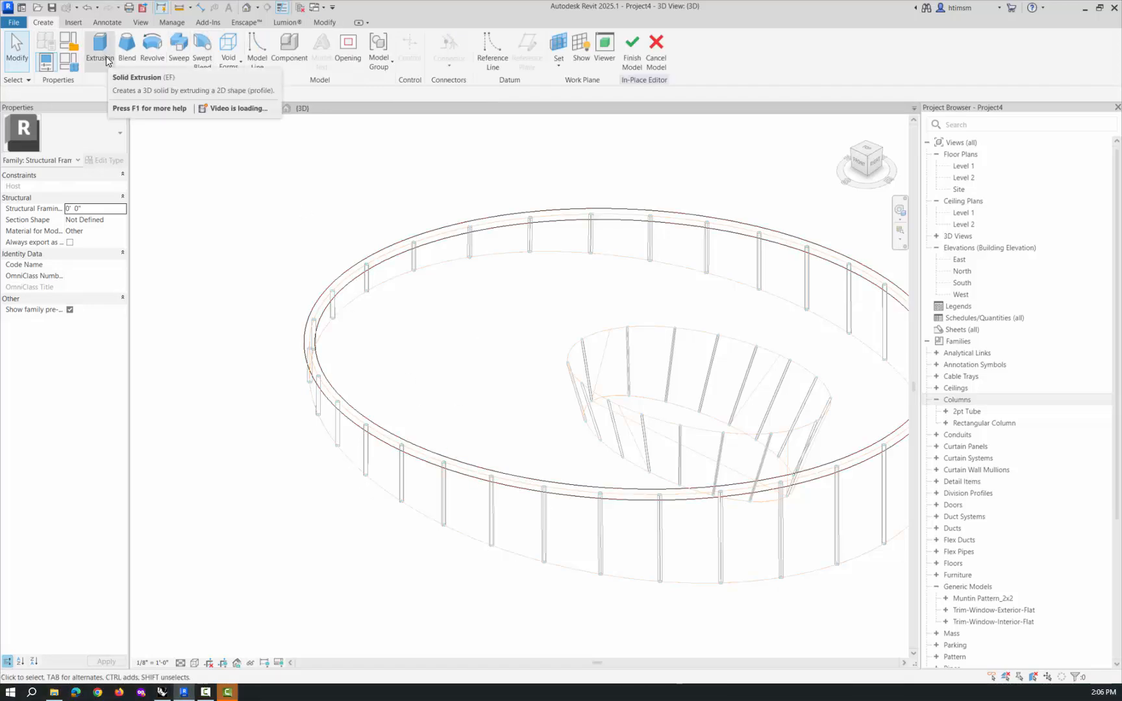
pyautogui.click(178, 45)
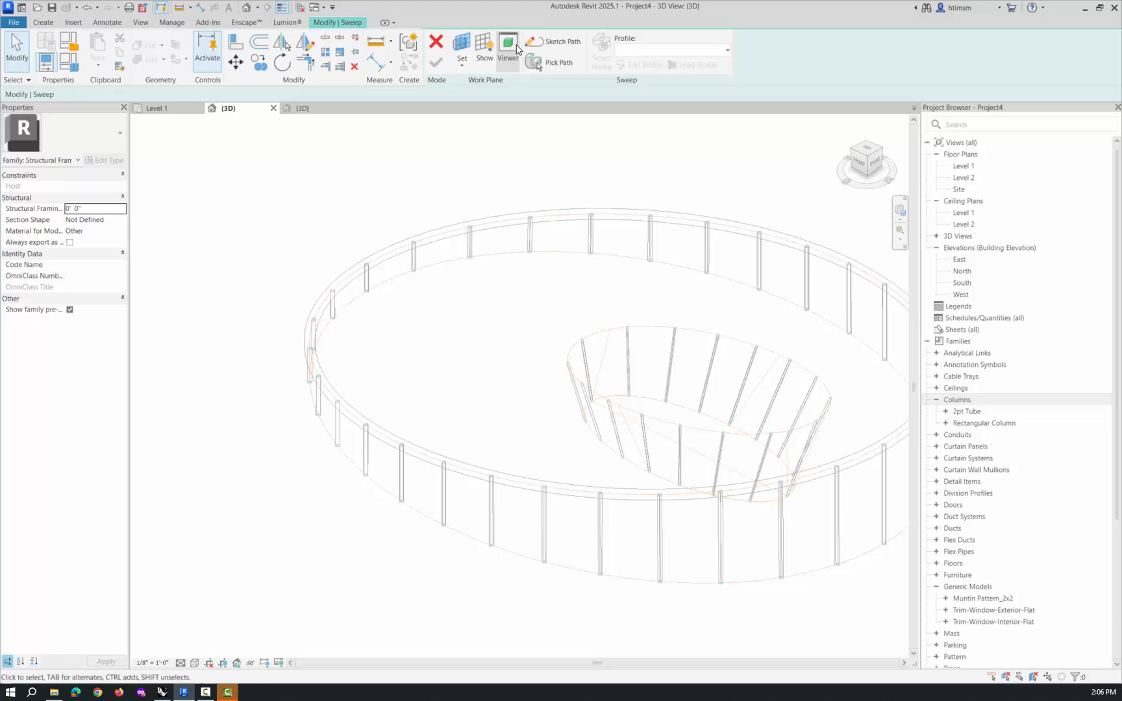
pyautogui.click(554, 63)
pyautogui.click(501, 256)
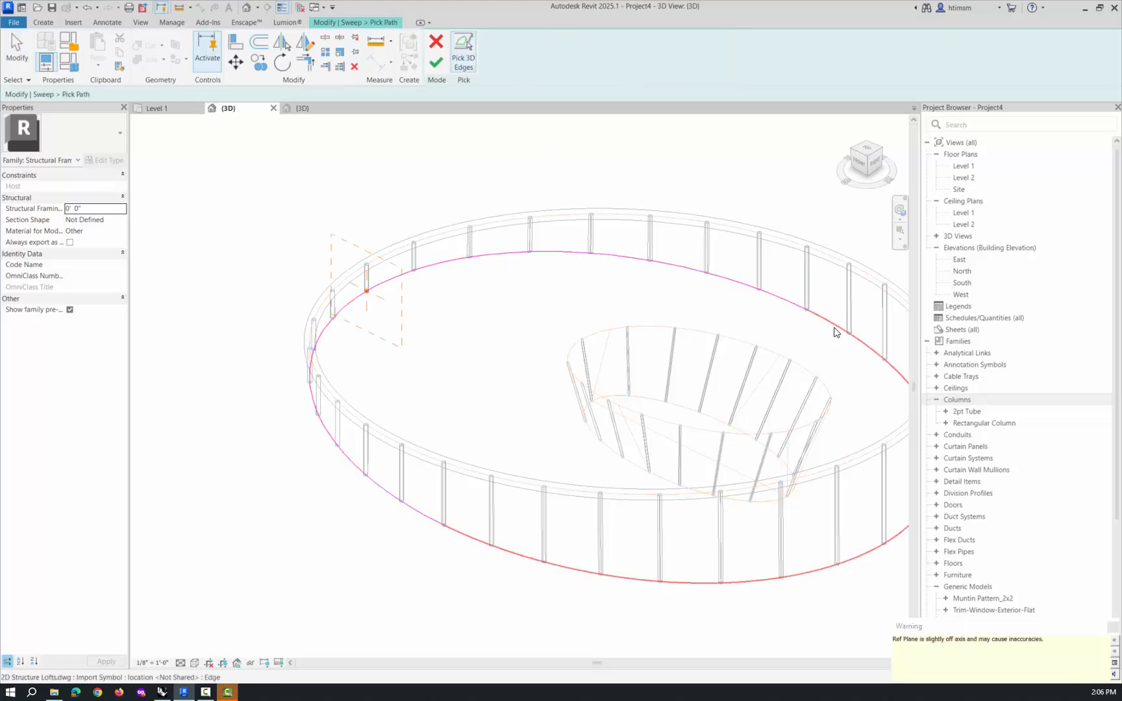
pyautogui.click(834, 328)
pyautogui.scroll(4, 418, 343)
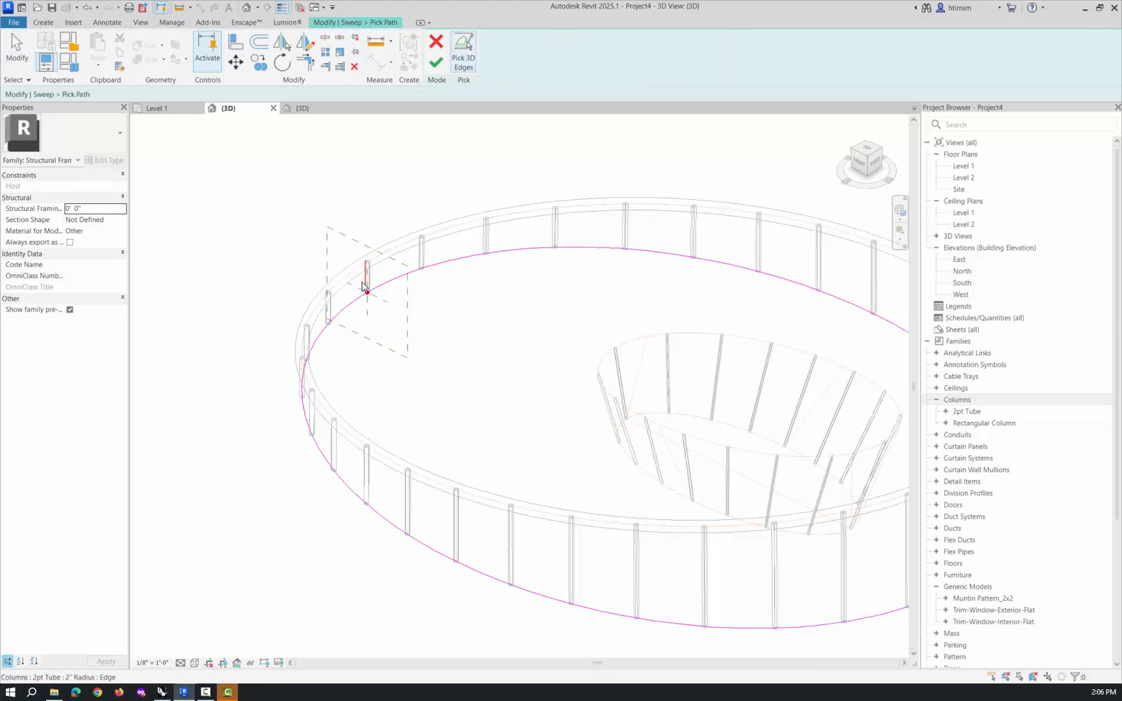
pyautogui.click(442, 66)
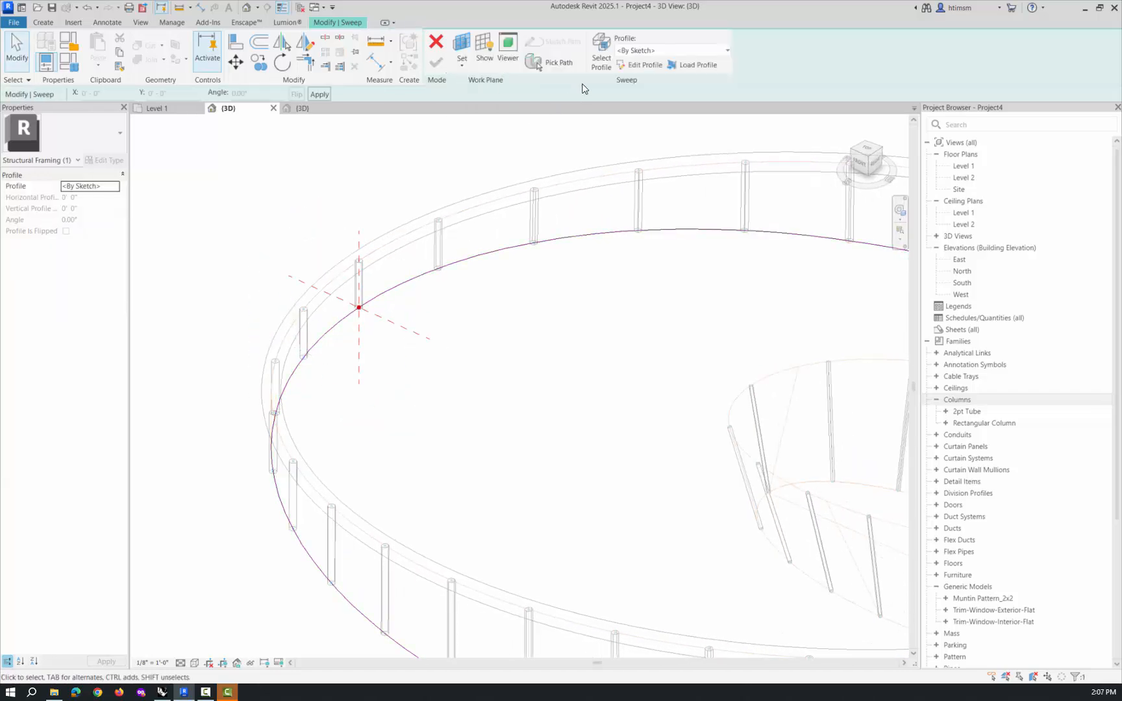
# Step: Sketch a circular sweep profile with a radius of about 7" centered on the lower path's profile plane origin
pyautogui.click(639, 64)
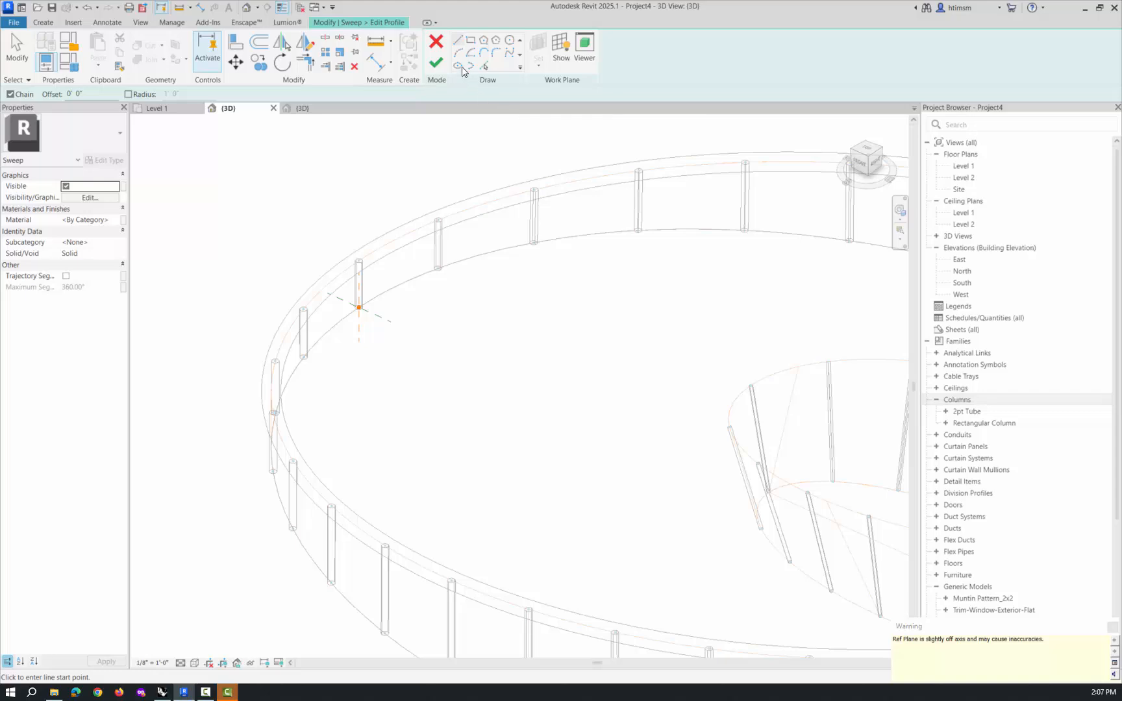
pyautogui.click(509, 41)
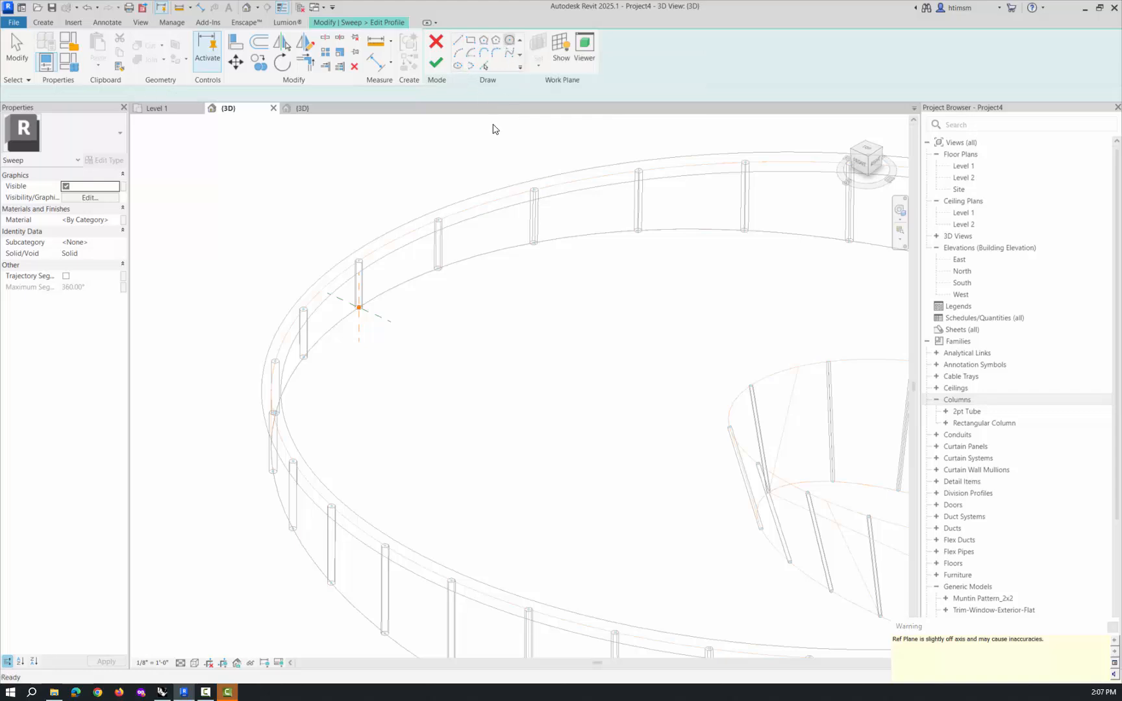
pyautogui.scroll(5, 360, 308)
pyautogui.click(363, 301)
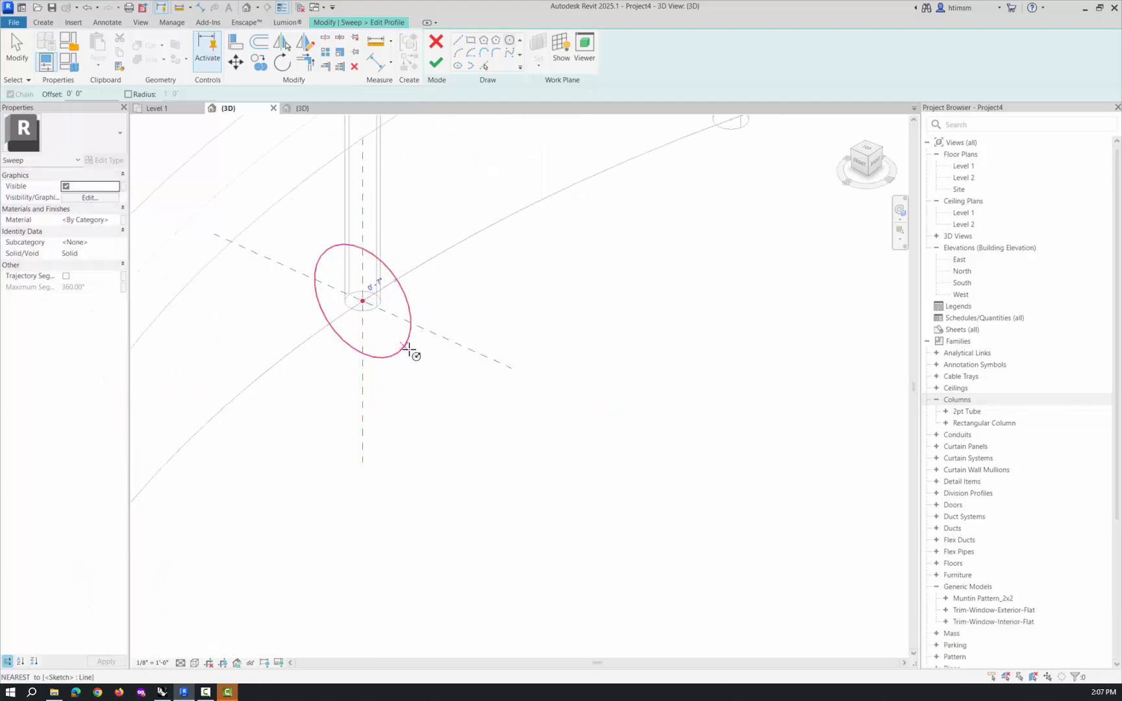
pyautogui.click(409, 351)
pyautogui.press('Escape')
pyautogui.press('Escape')
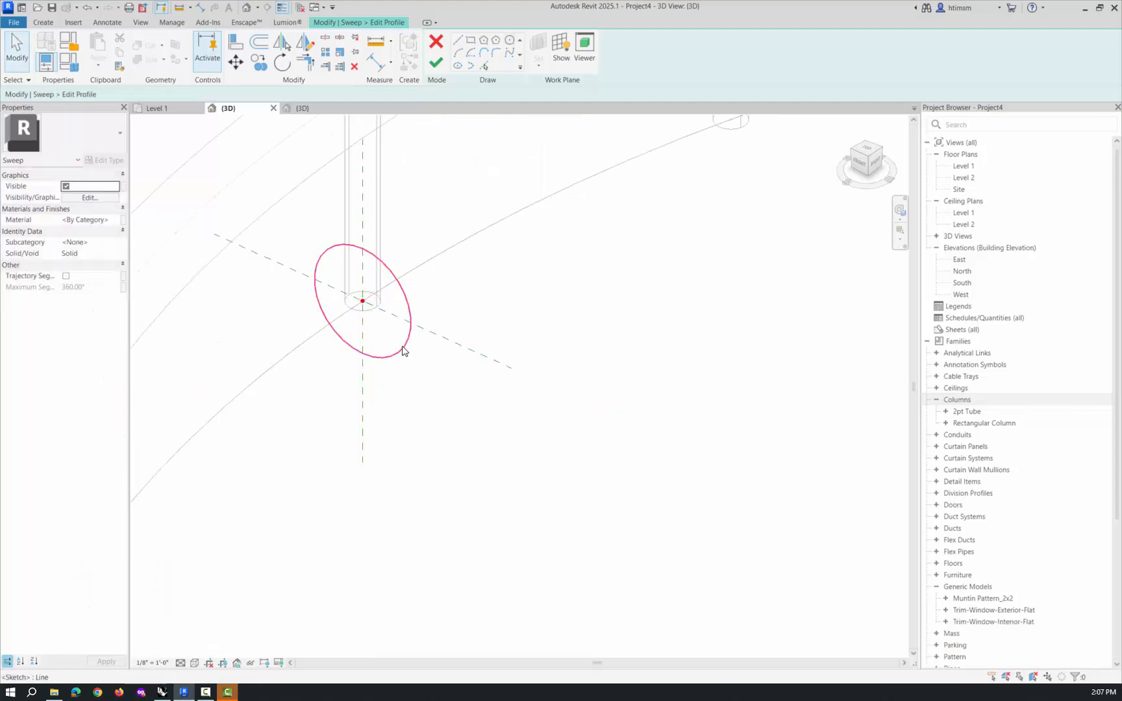
# Step: Add a diameter dimension to the lower sweep's circular profile
pyautogui.click(403, 351)
pyautogui.click(108, 22)
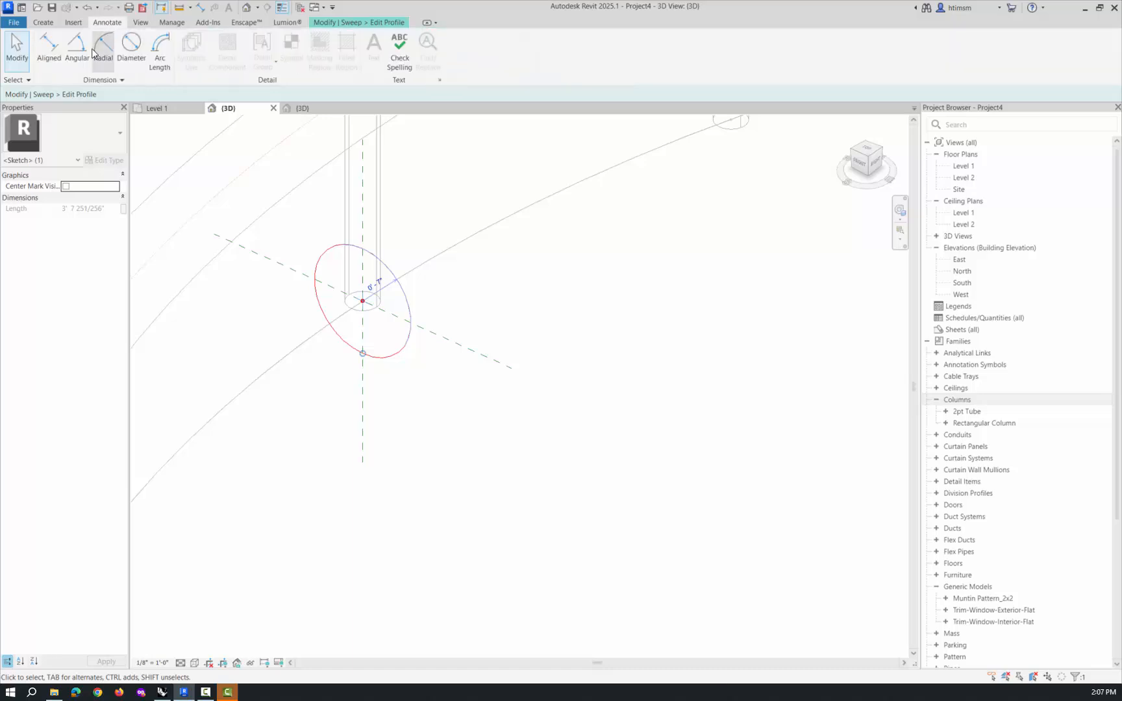
pyautogui.click(133, 51)
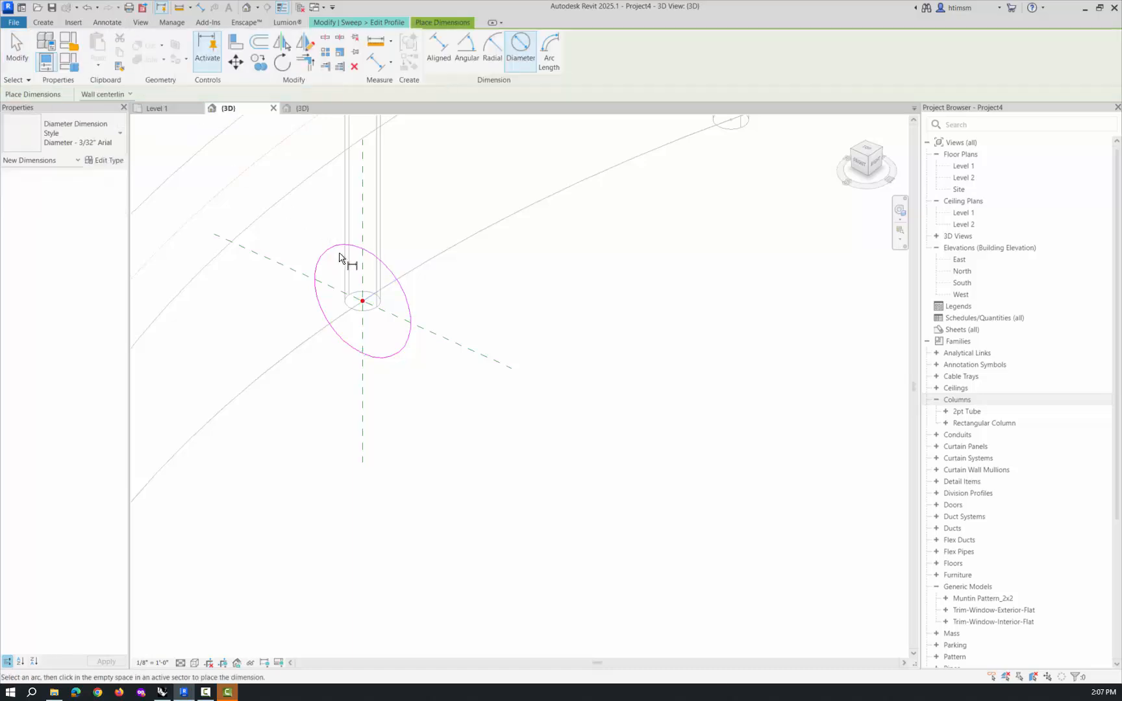
pyautogui.click(343, 252)
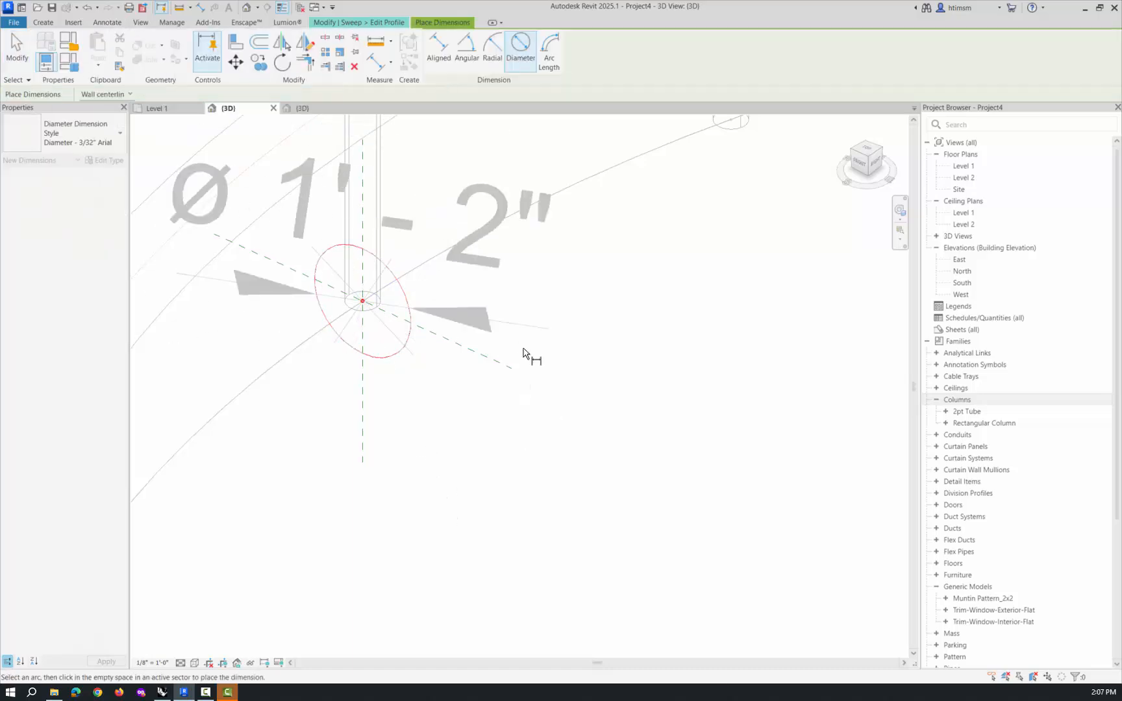
pyautogui.click(551, 421)
pyautogui.press('Escape')
# Step: Label the lower profile's dimension with the existing diameter parameter and finish the profile and sweep
pyautogui.click(458, 253)
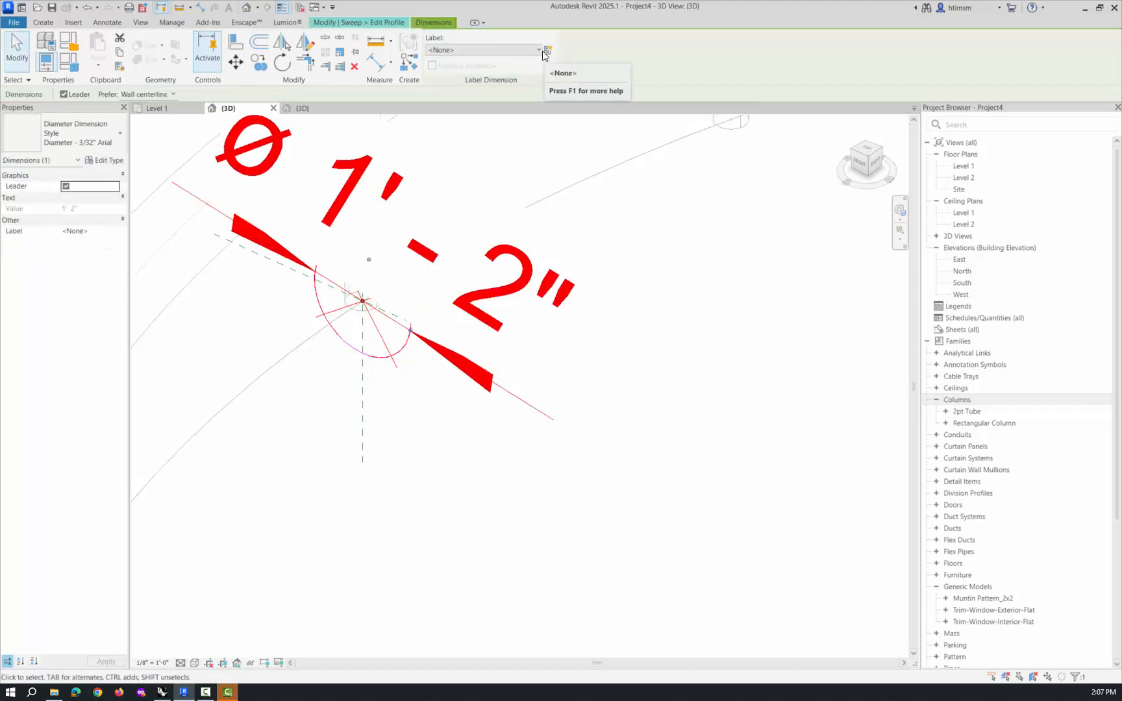
pyautogui.click(538, 51)
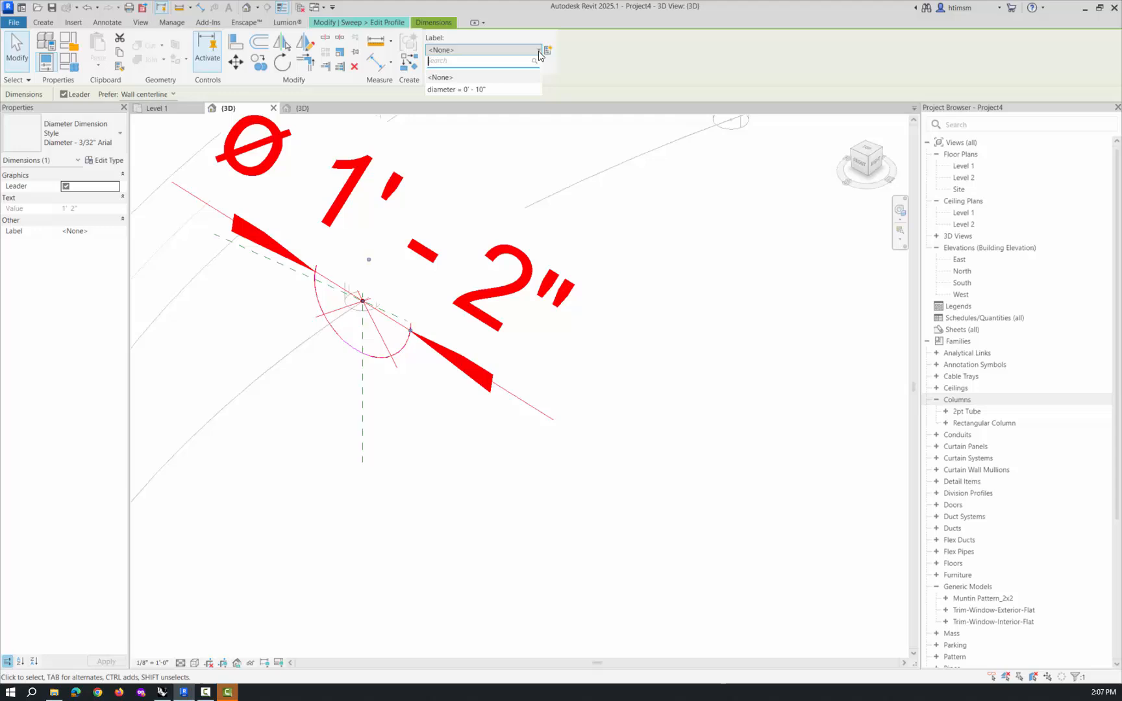
pyautogui.click(481, 89)
pyautogui.scroll(-6, 477, 396)
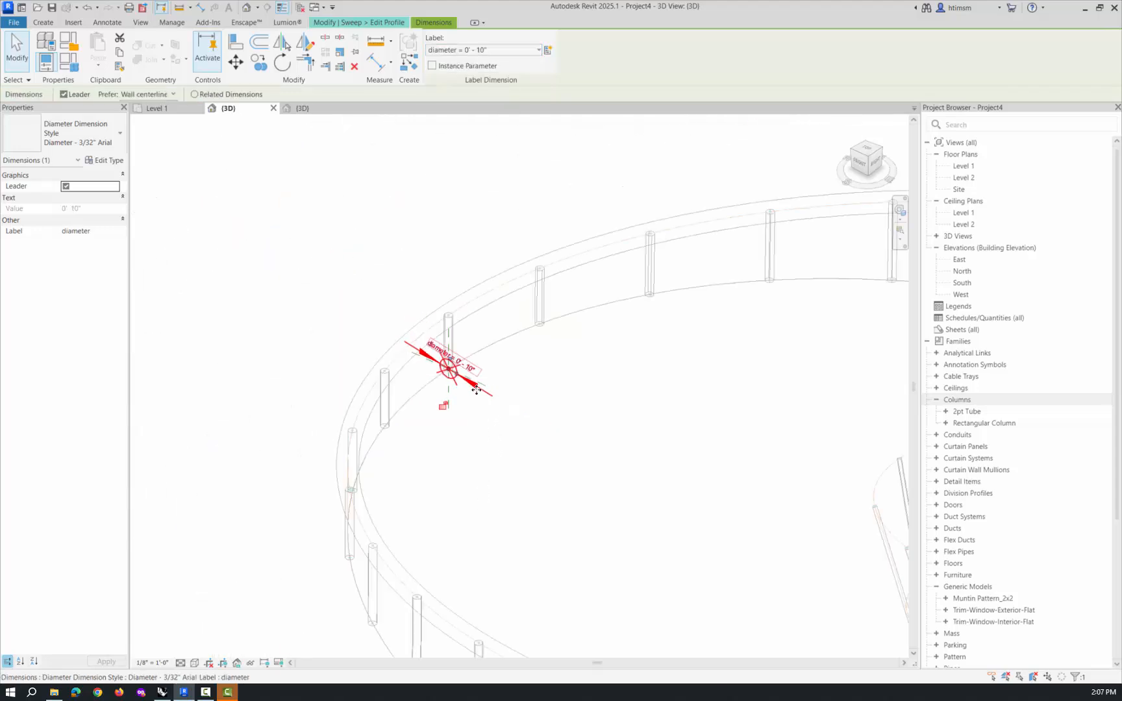
pyautogui.click(367, 207)
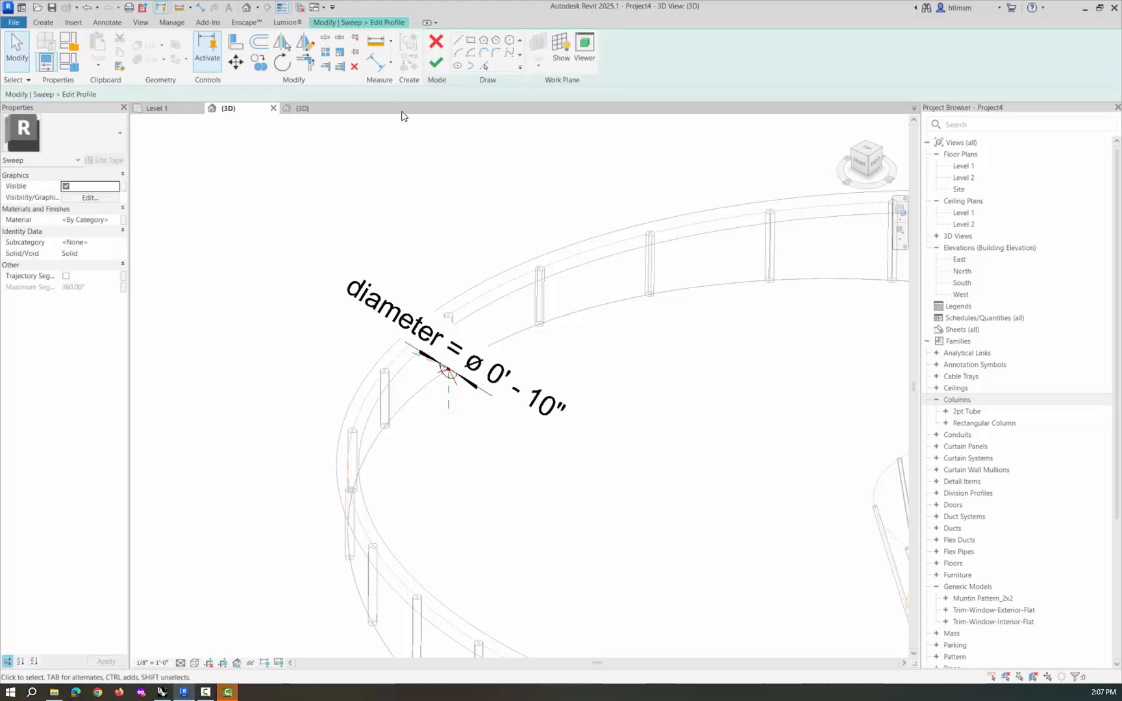
pyautogui.click(437, 69)
pyautogui.click(437, 69)
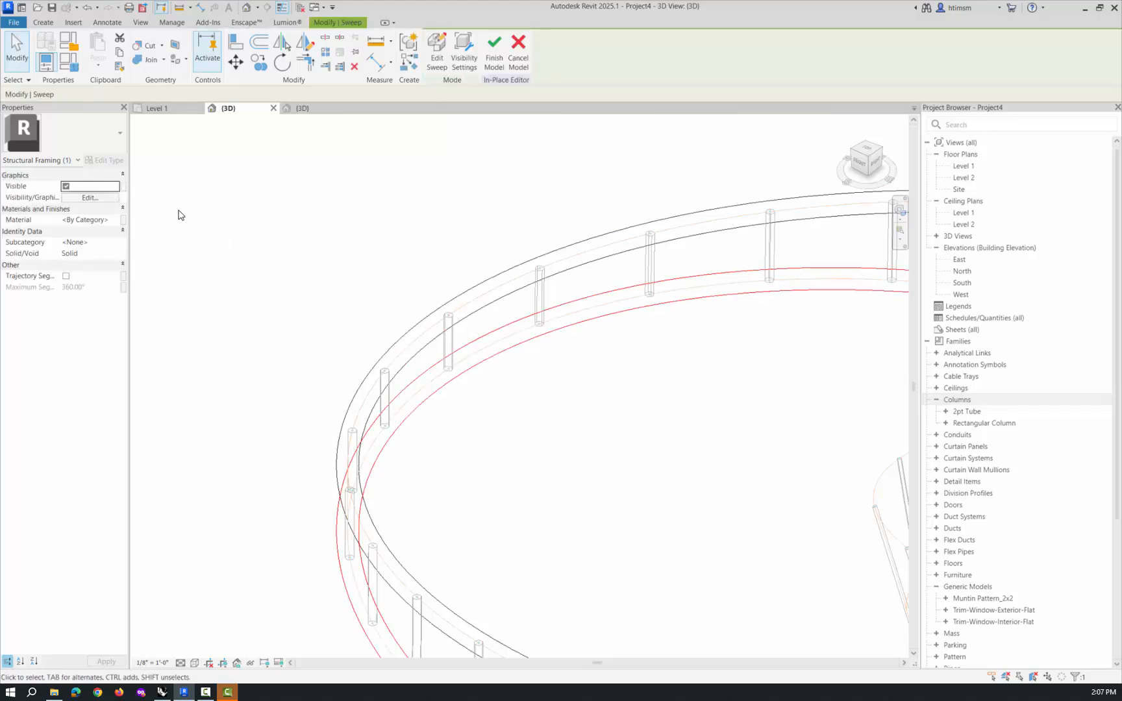
# Step: Associate the lower sweep's material with the existing Material family parameter and finish the in-place model
pyautogui.click(123, 221)
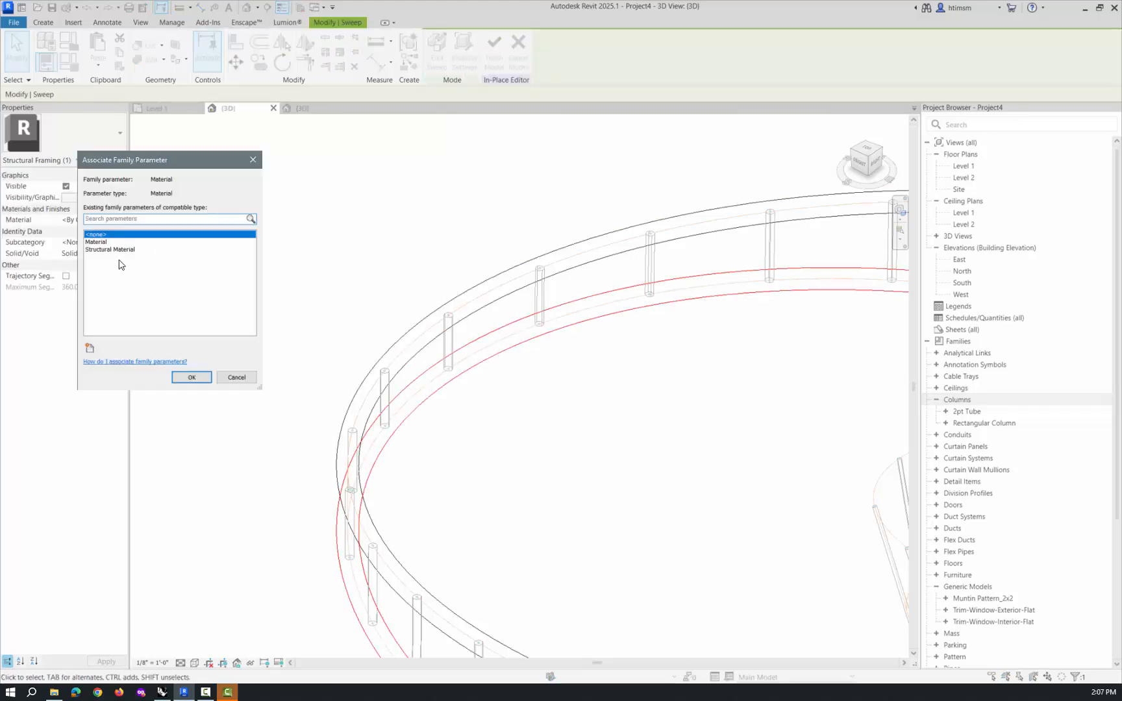
pyautogui.click(103, 242)
pyautogui.click(192, 378)
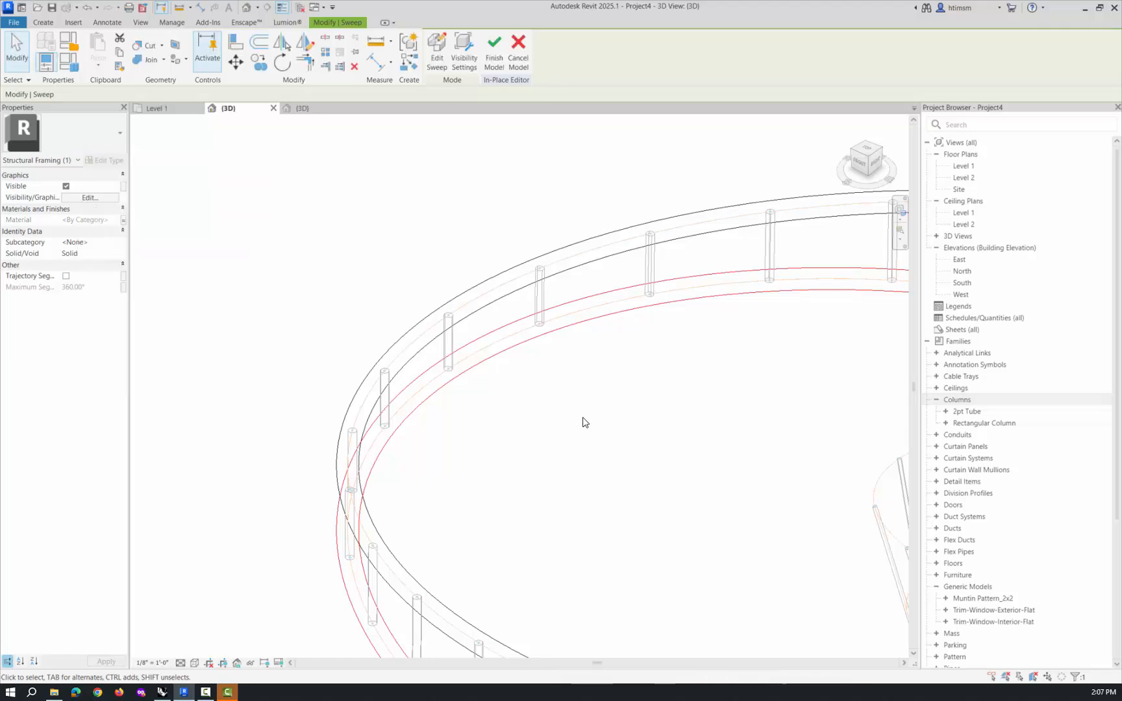
pyautogui.click(494, 52)
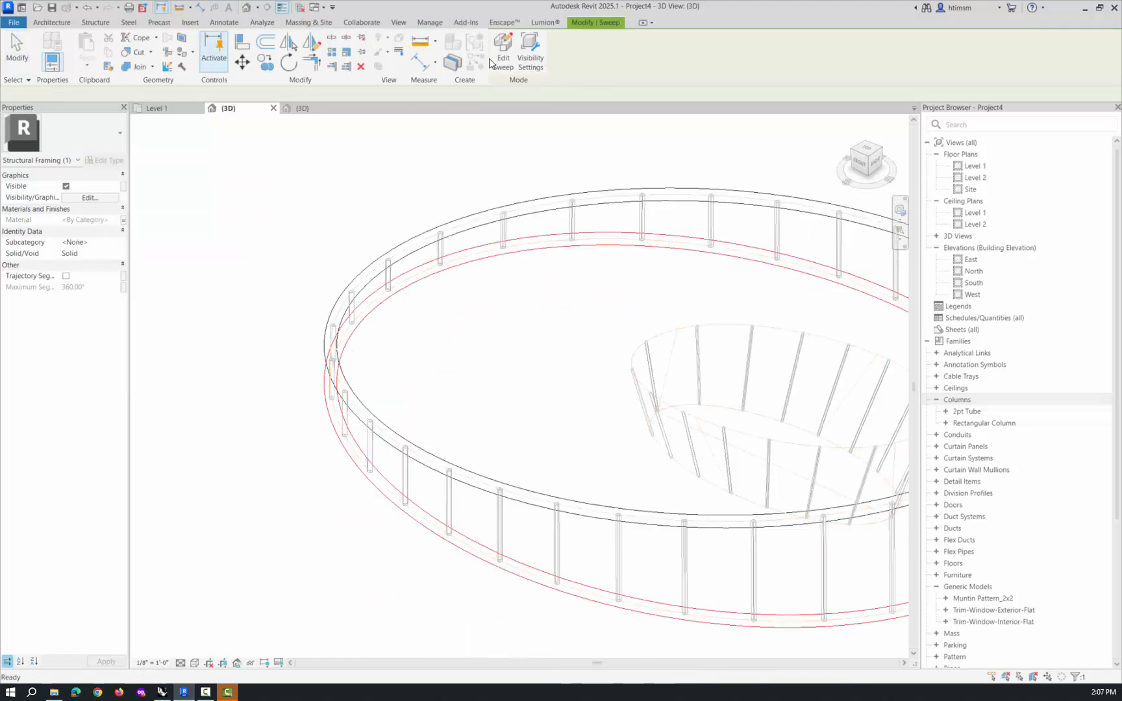
# Step: Change the 3D view's visual style to Shaded
pyautogui.scroll(-3, 238, 331)
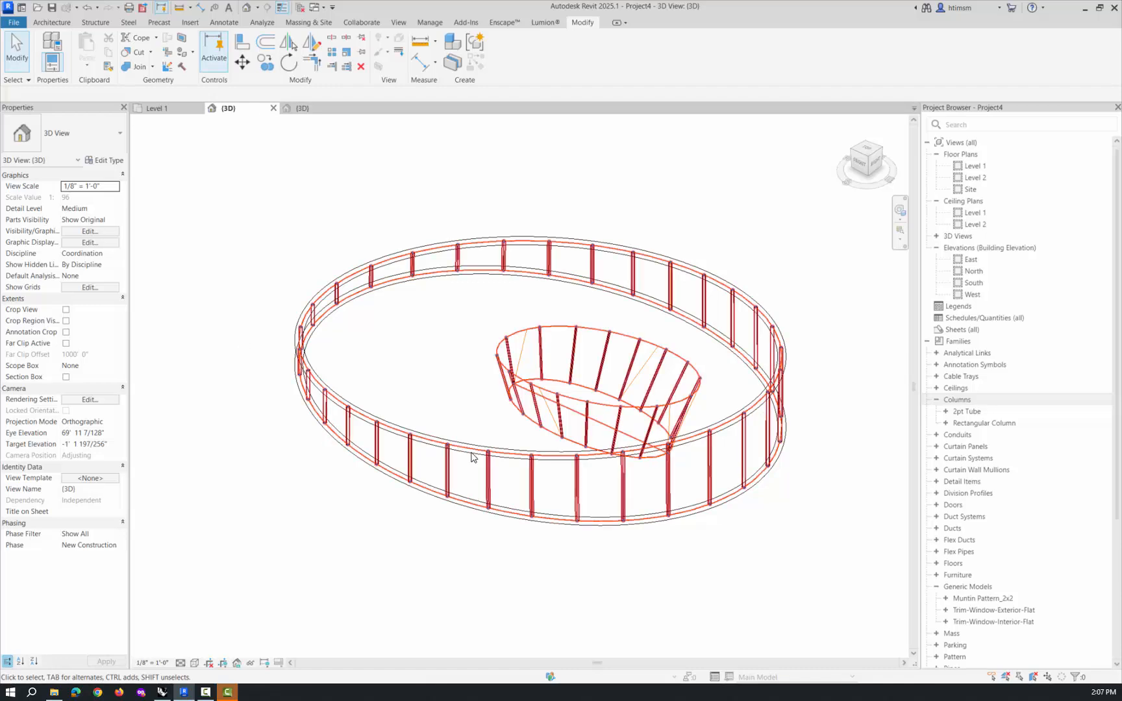
pyautogui.scroll(2, 472, 455)
pyautogui.click(194, 662)
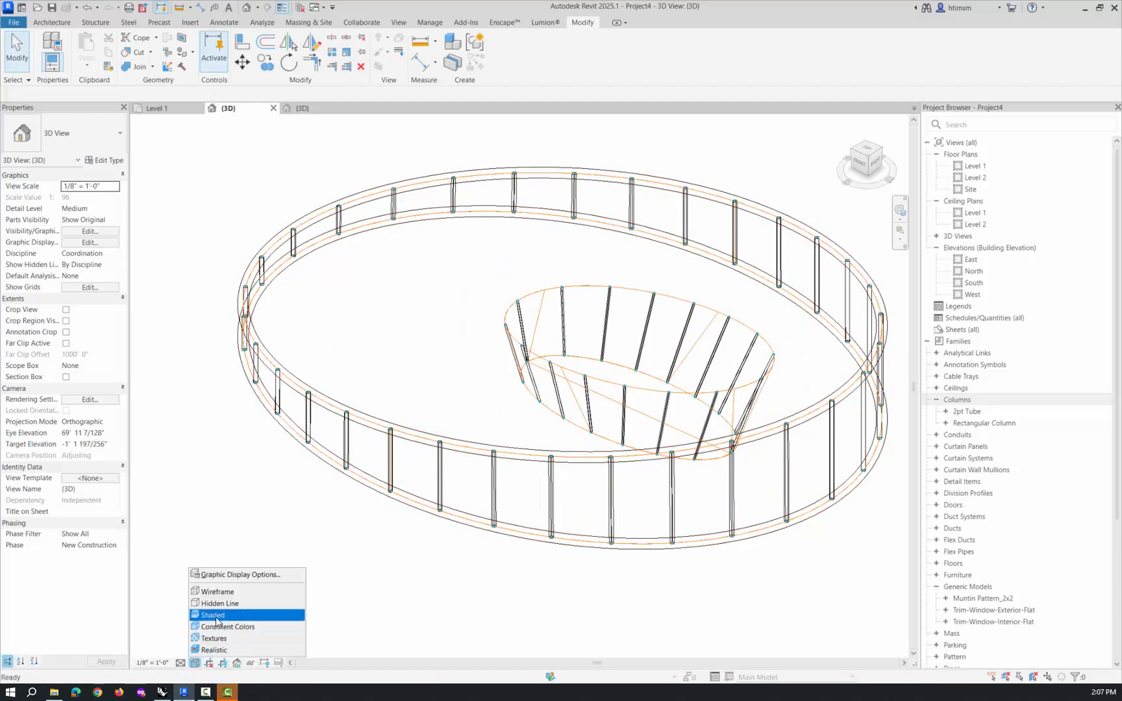
pyautogui.click(218, 615)
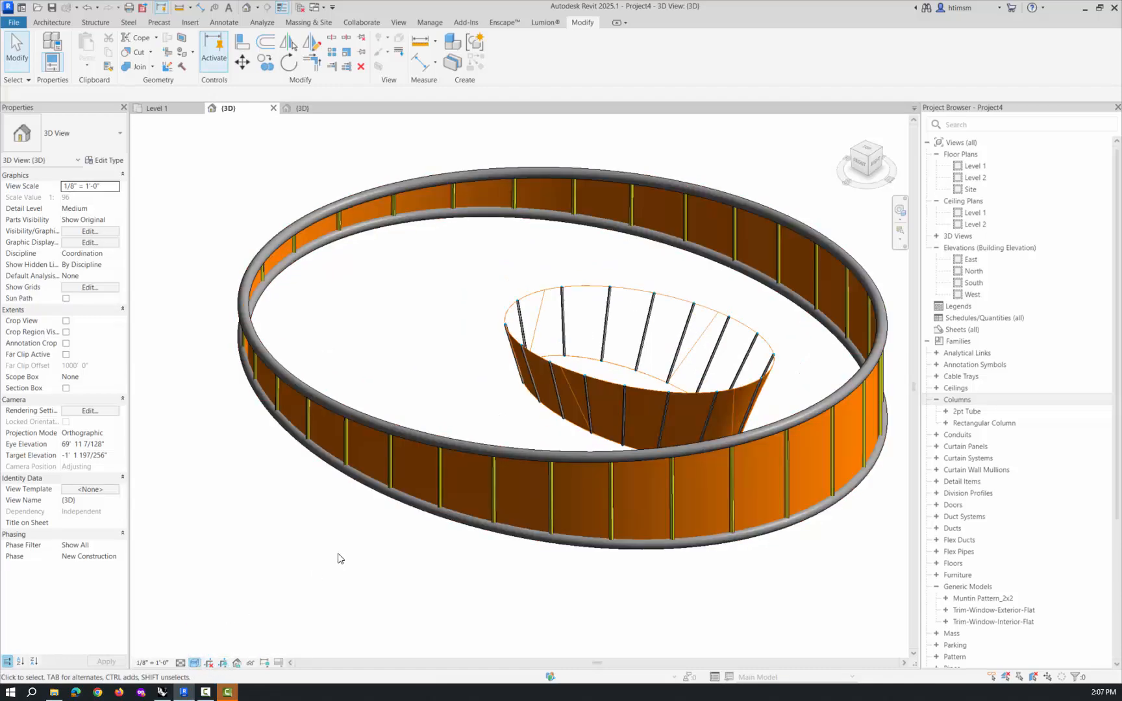
# Step: Set the ring beams' Material type parameter to Steel, Carbon
pyautogui.click(371, 488)
pyautogui.click(117, 161)
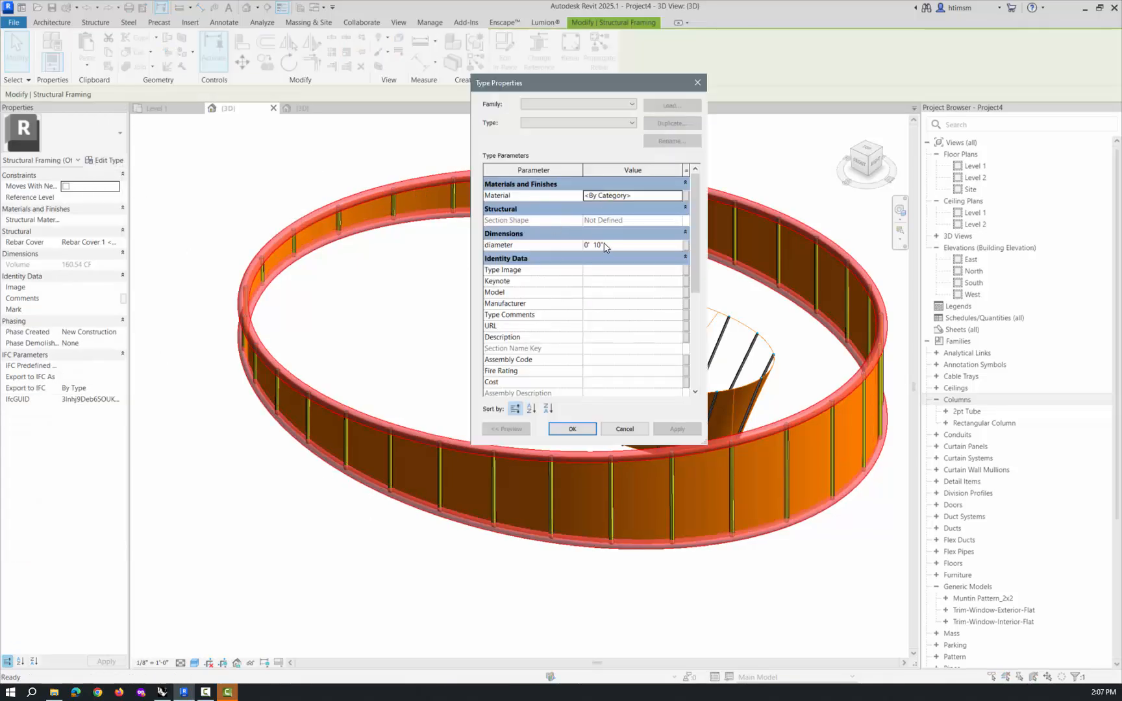
pyautogui.click(679, 195)
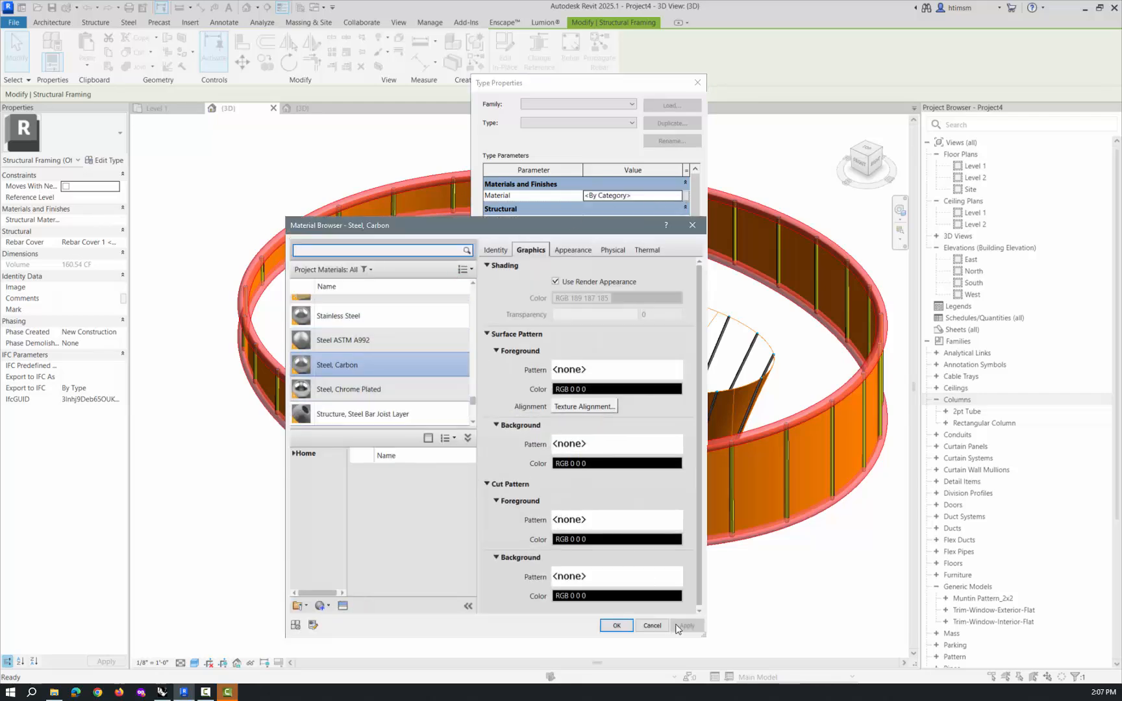
pyautogui.click(617, 626)
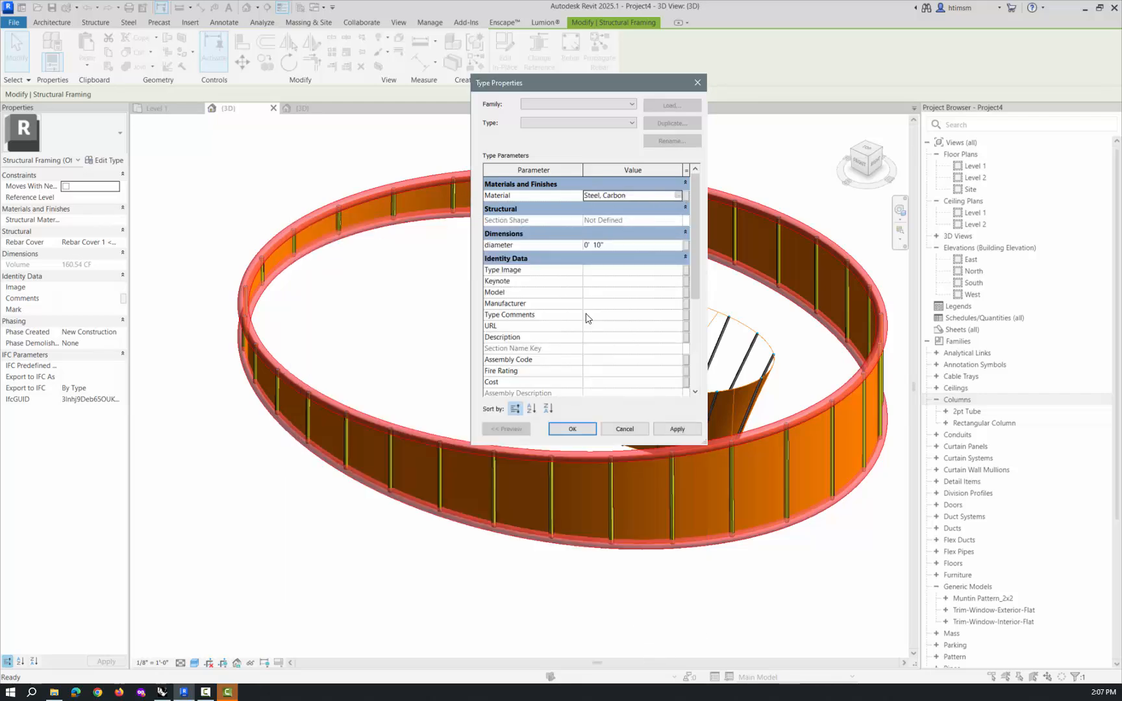
# Step: Reduce the ring beams' diameter type parameter and apply the type changes
pyautogui.click(602, 247)
pyautogui.moveTo(596, 246); pyautogui.dragTo(594, 248)
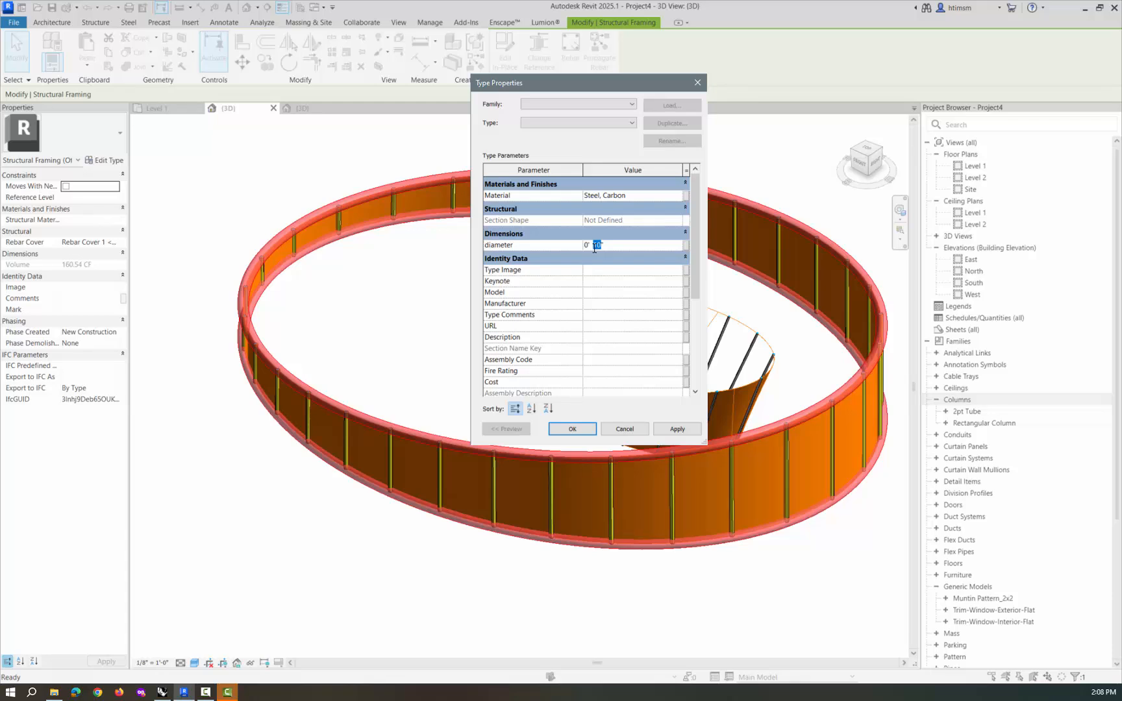
pyautogui.click(570, 430)
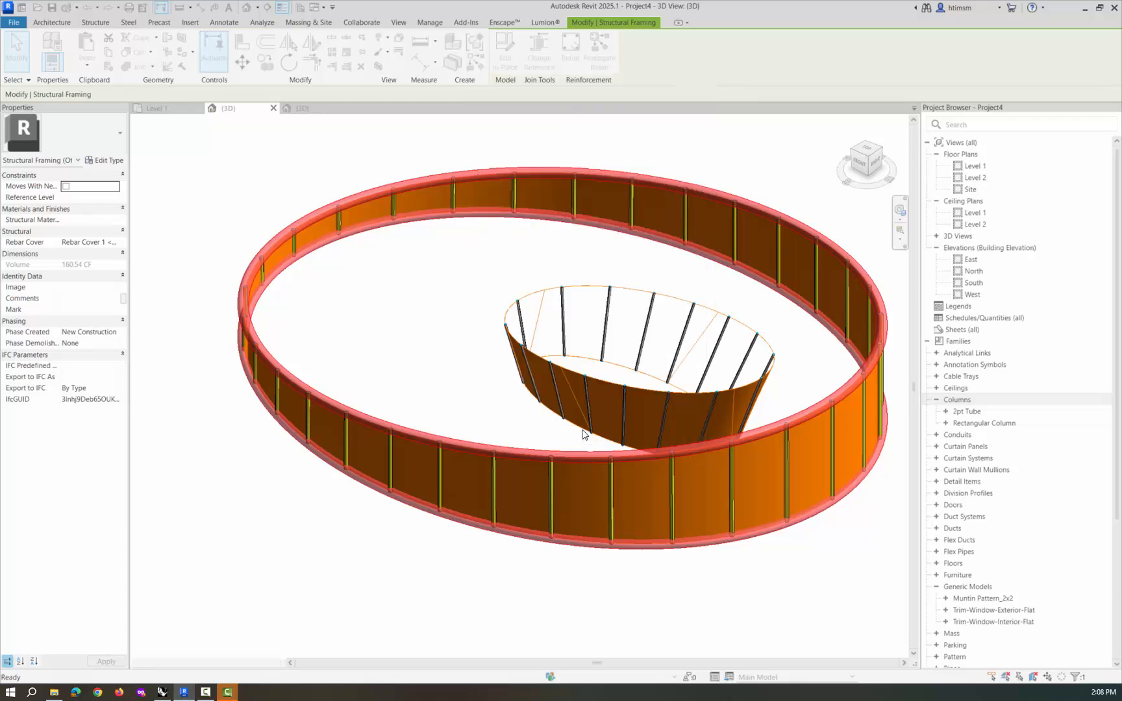
pyautogui.click(488, 401)
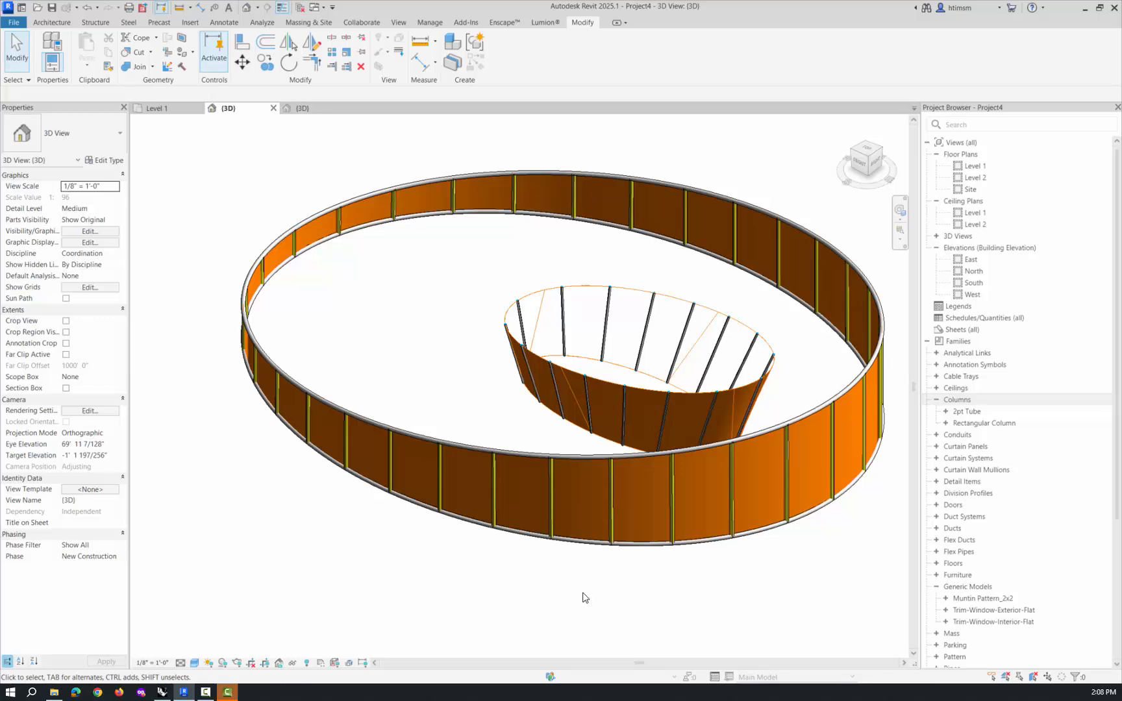
pyautogui.keyDown('shift'); pyautogui.moveTo(582, 597); pyautogui.dragTo(547, 578, button='middle'); pyautogui.keyUp('shift')
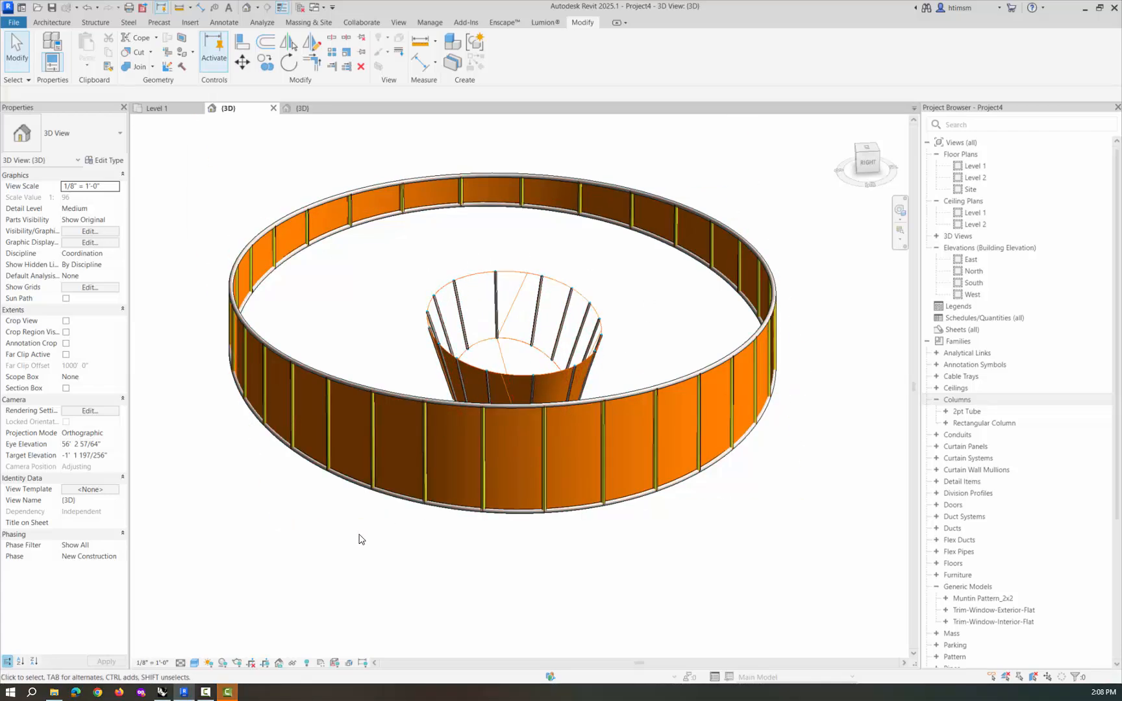
pyautogui.keyDown('shift'); pyautogui.moveTo(293, 558); pyautogui.dragTo(554, 570, button='middle'); pyautogui.keyUp('shift')
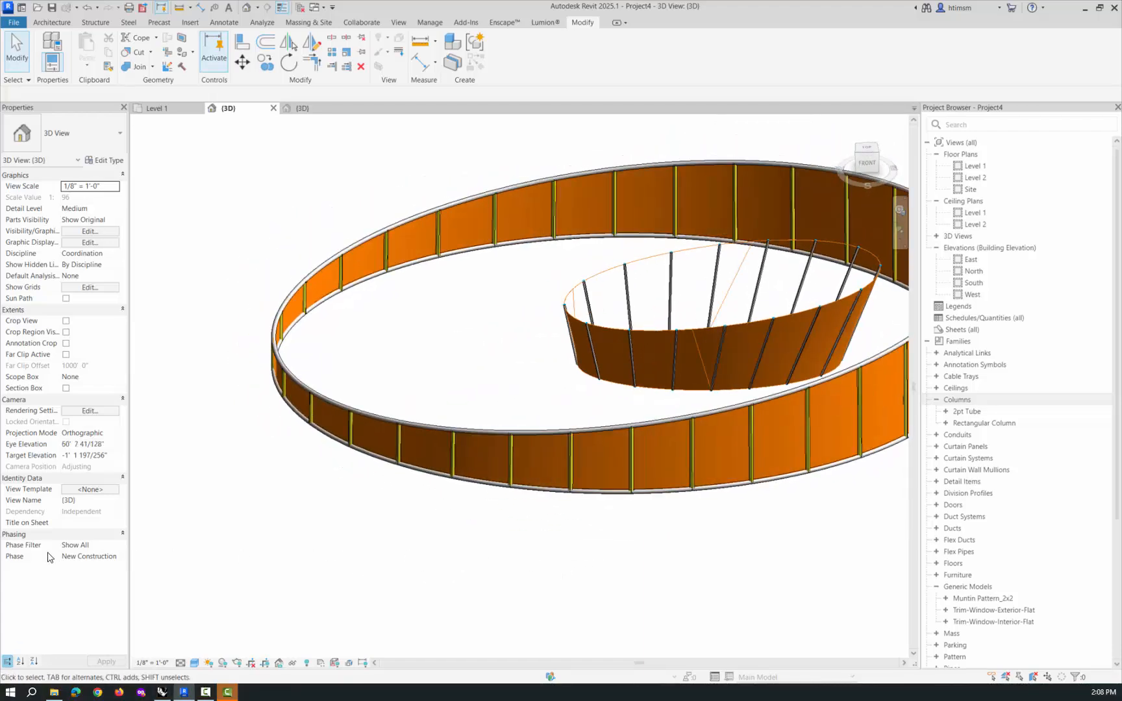